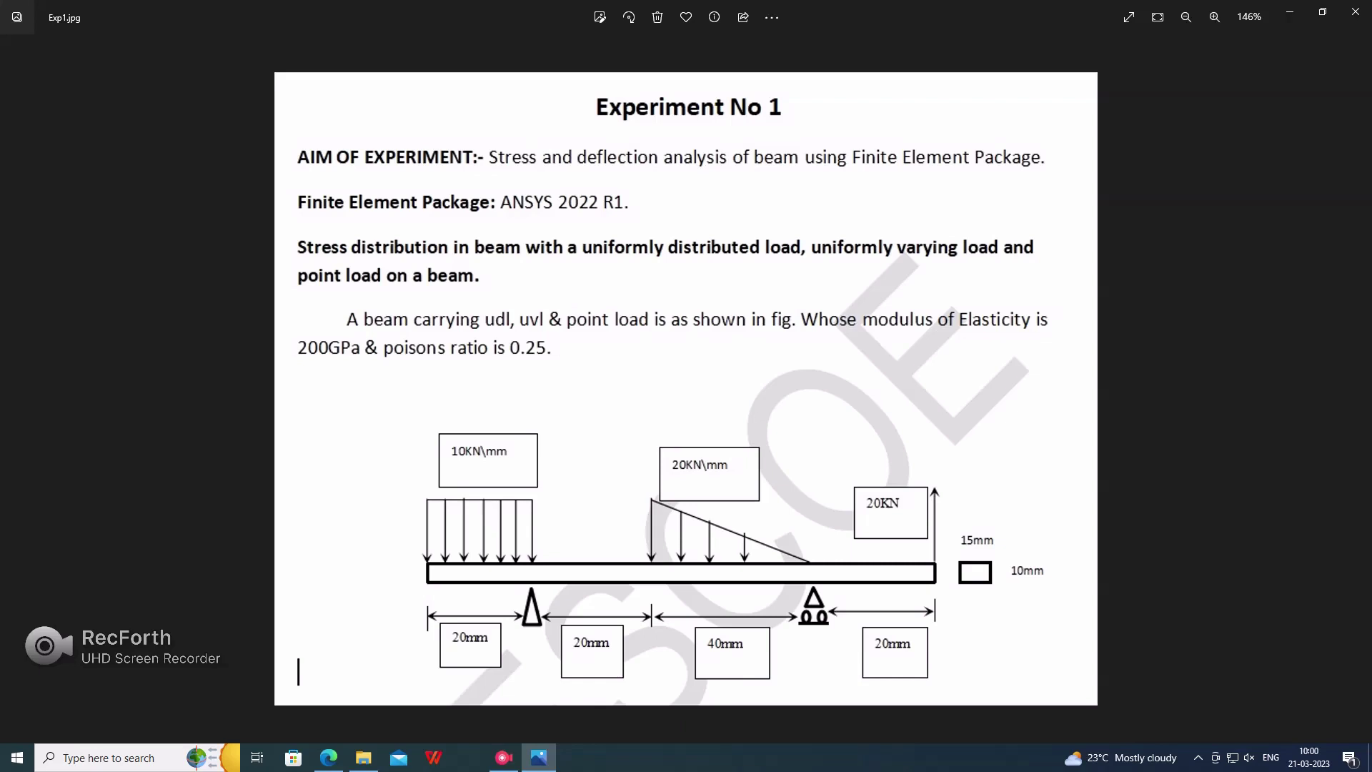
- Start an Ansys Mechanical APDL session from the Mechanical APDL Product Launcher 2022 R1
left_click(136, 758)
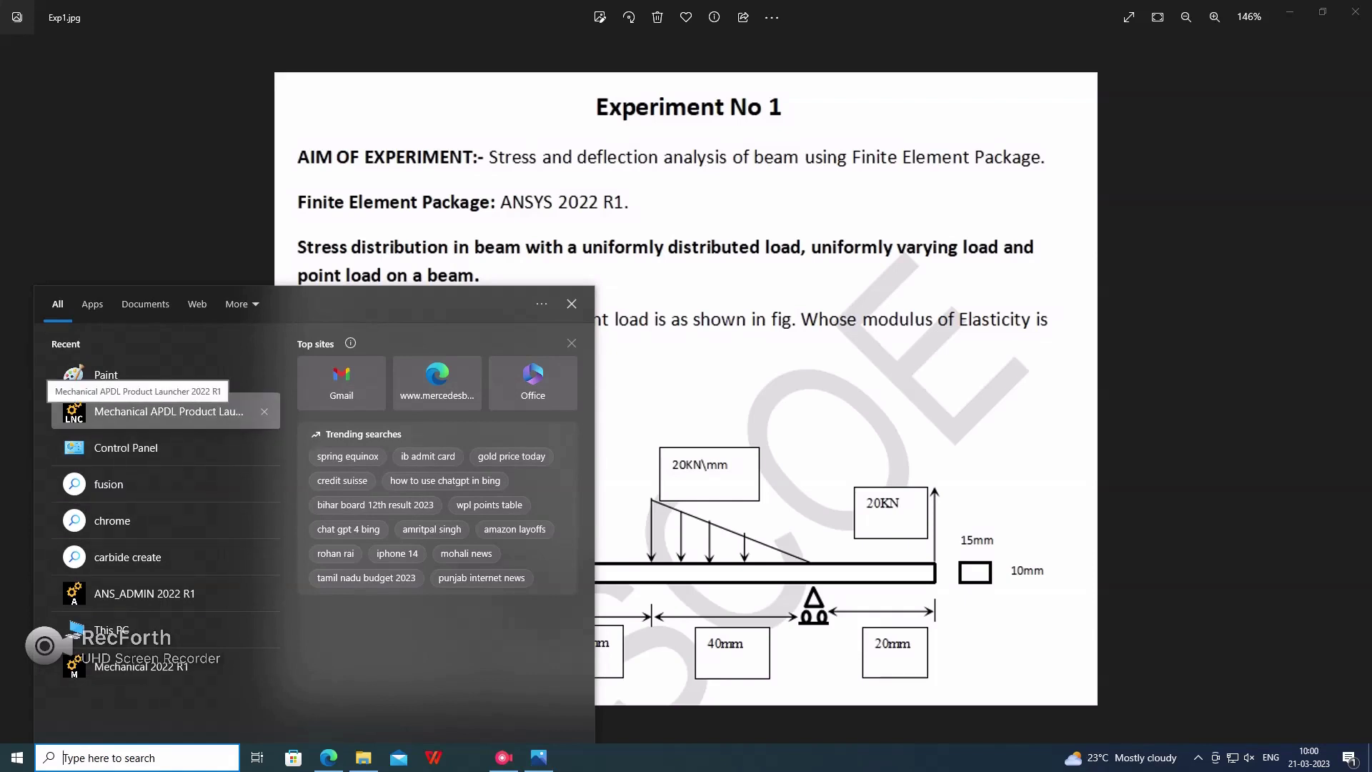
left_click(138, 413)
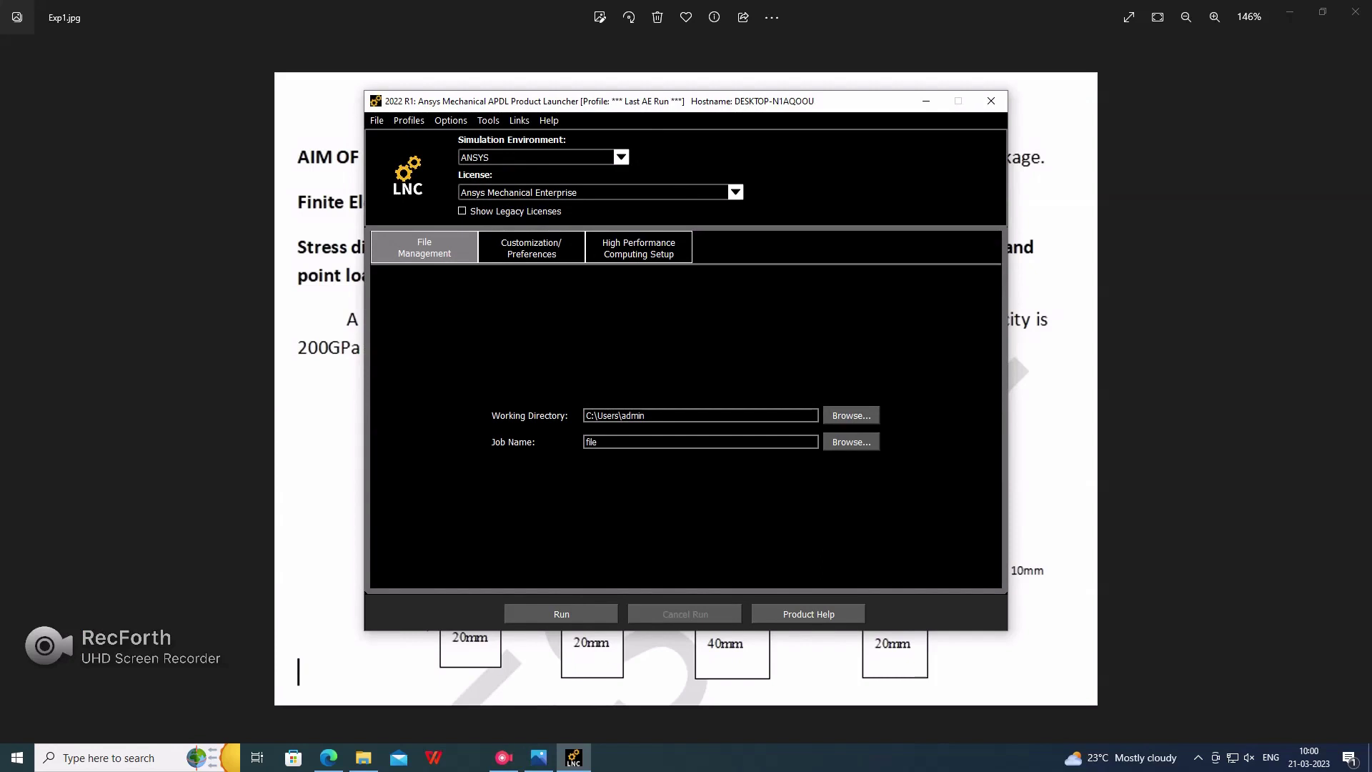
left_click(638, 248)
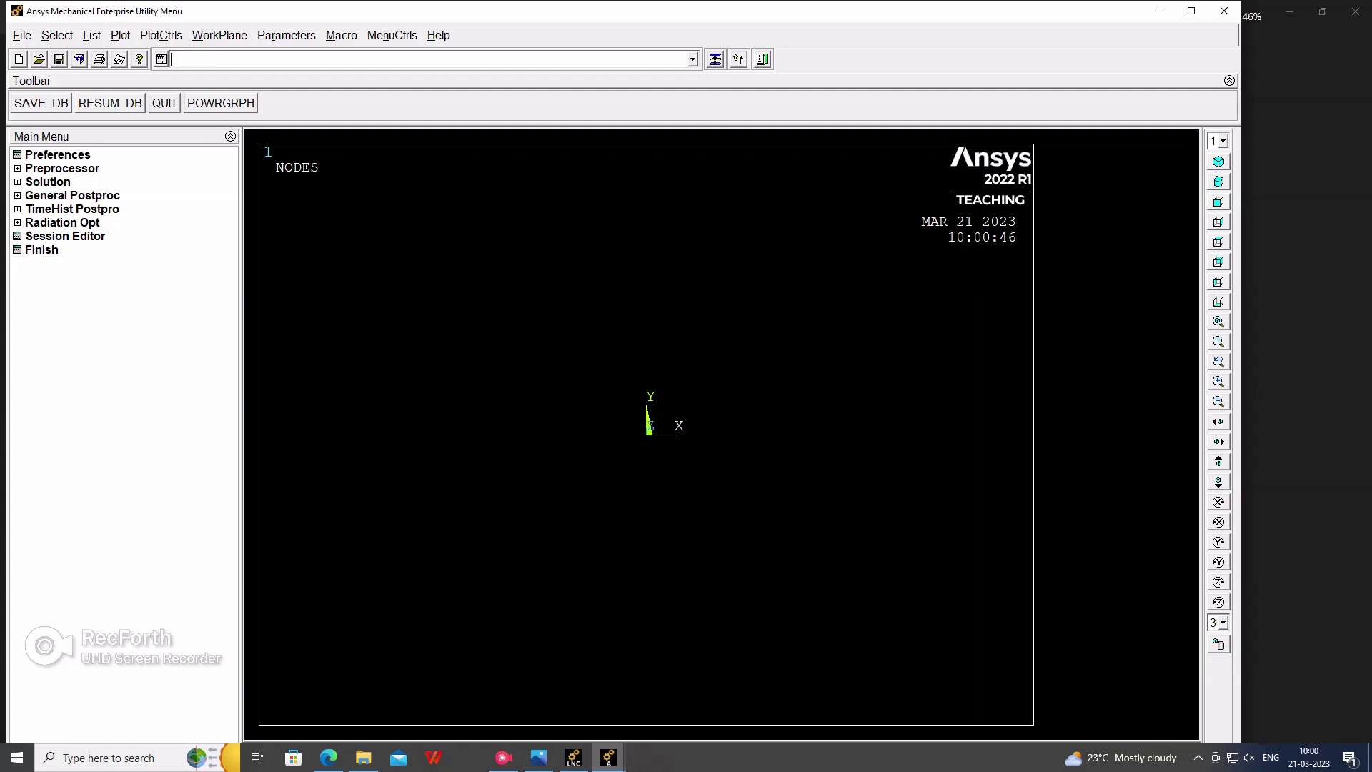
- Set the GUI filtering preferences to show only the Structural discipline
left_click(57, 154)
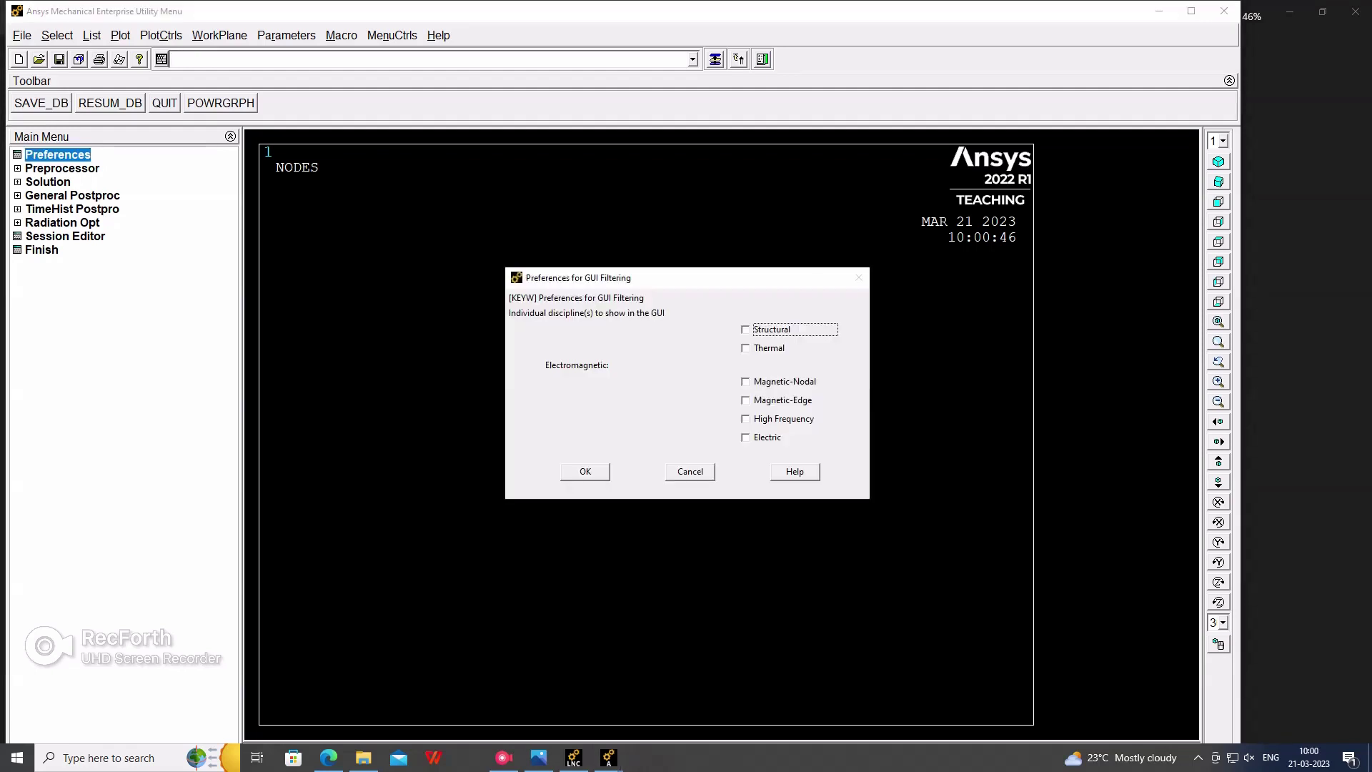
left_click(585, 471)
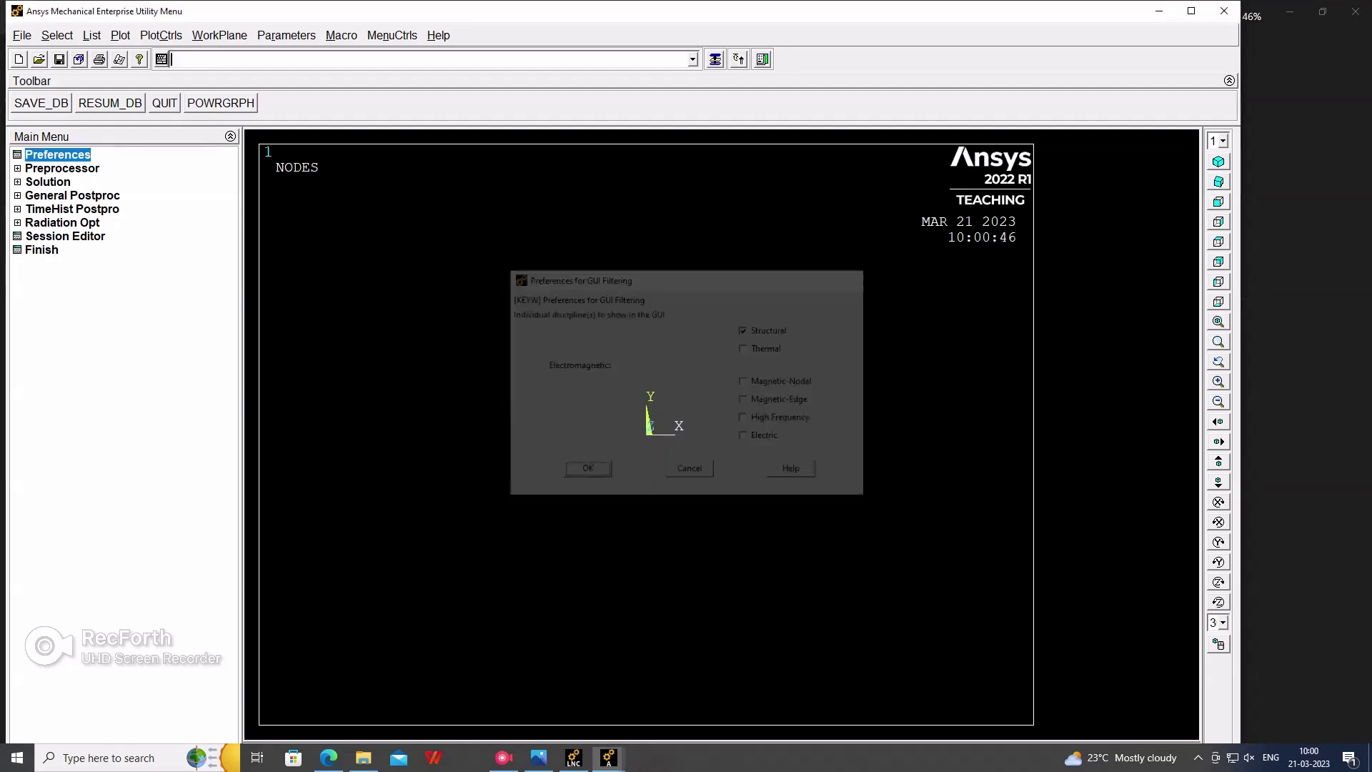
- Define element type 1 as the structural Beam 2 node 188 element
left_click(62, 169)
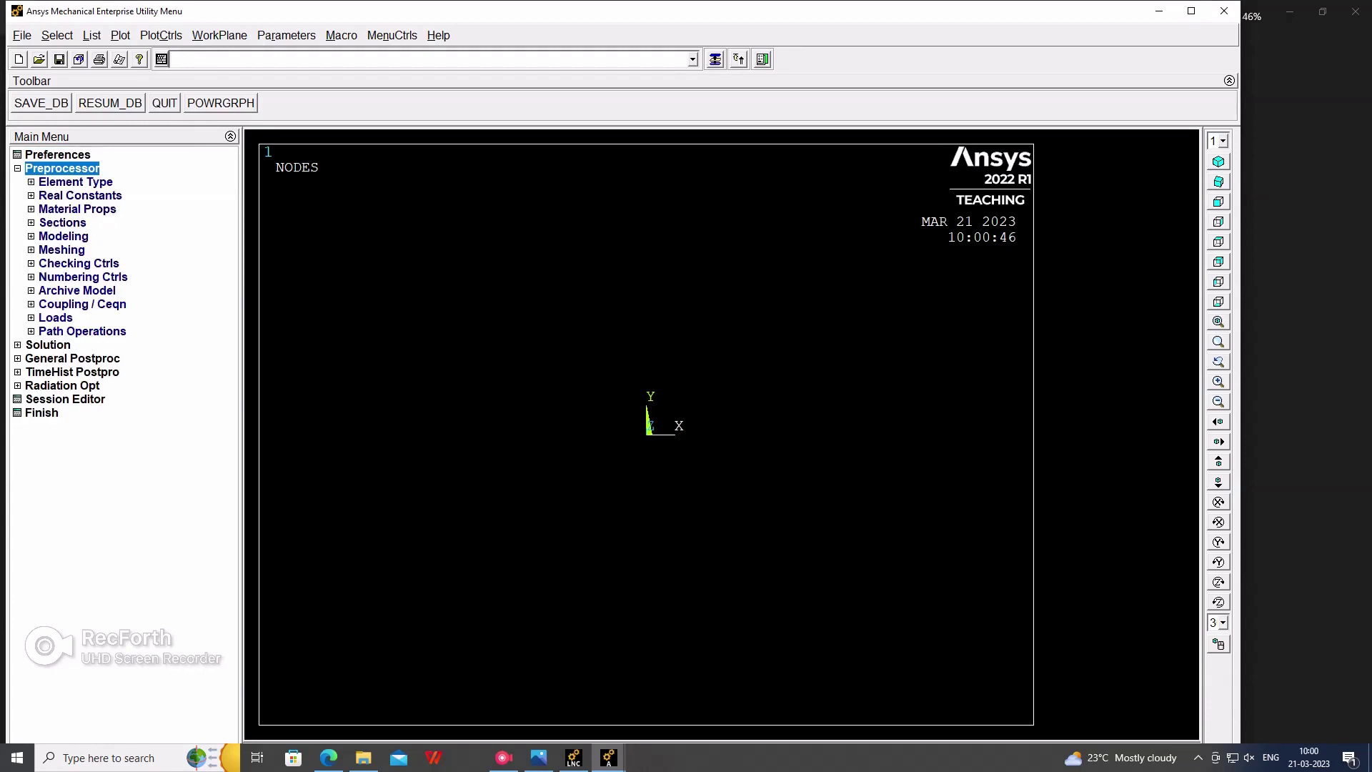
left_click(76, 182)
left_click(93, 196)
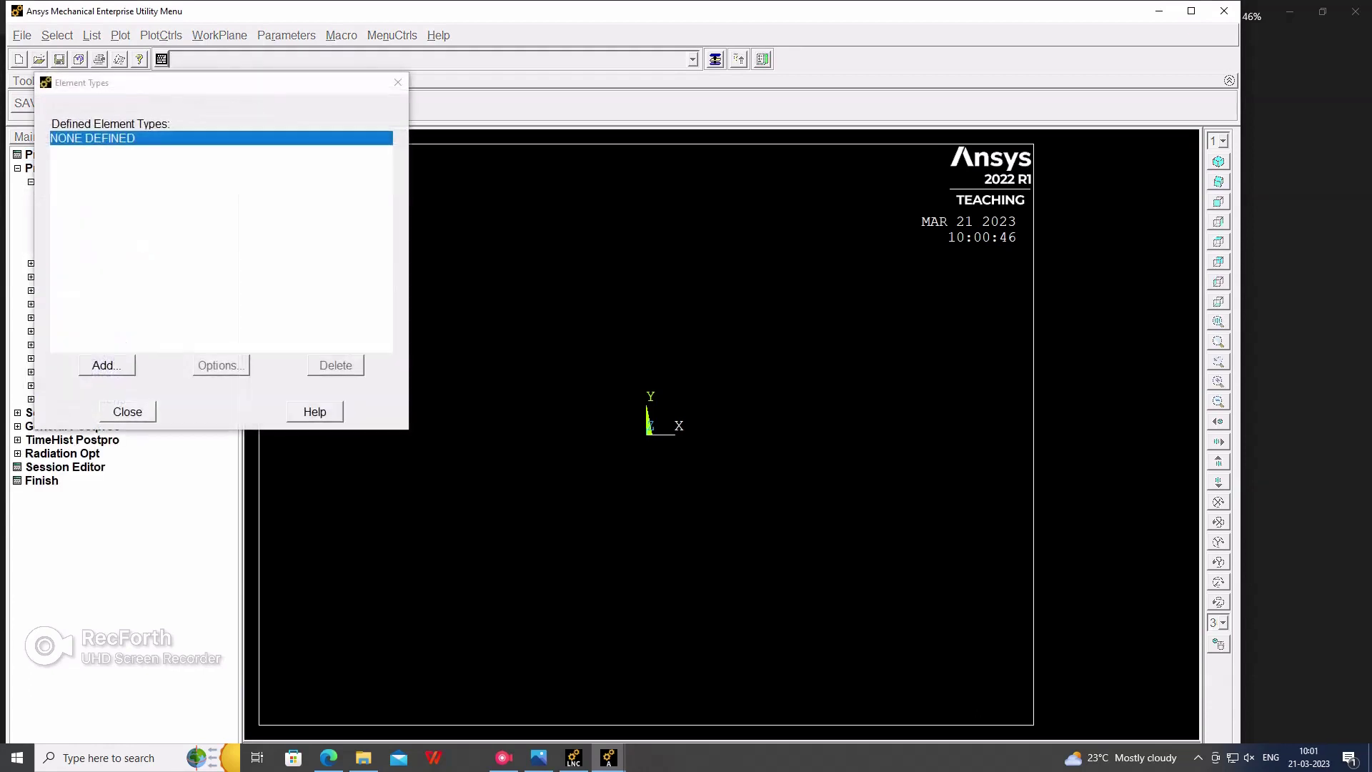
left_click(107, 365)
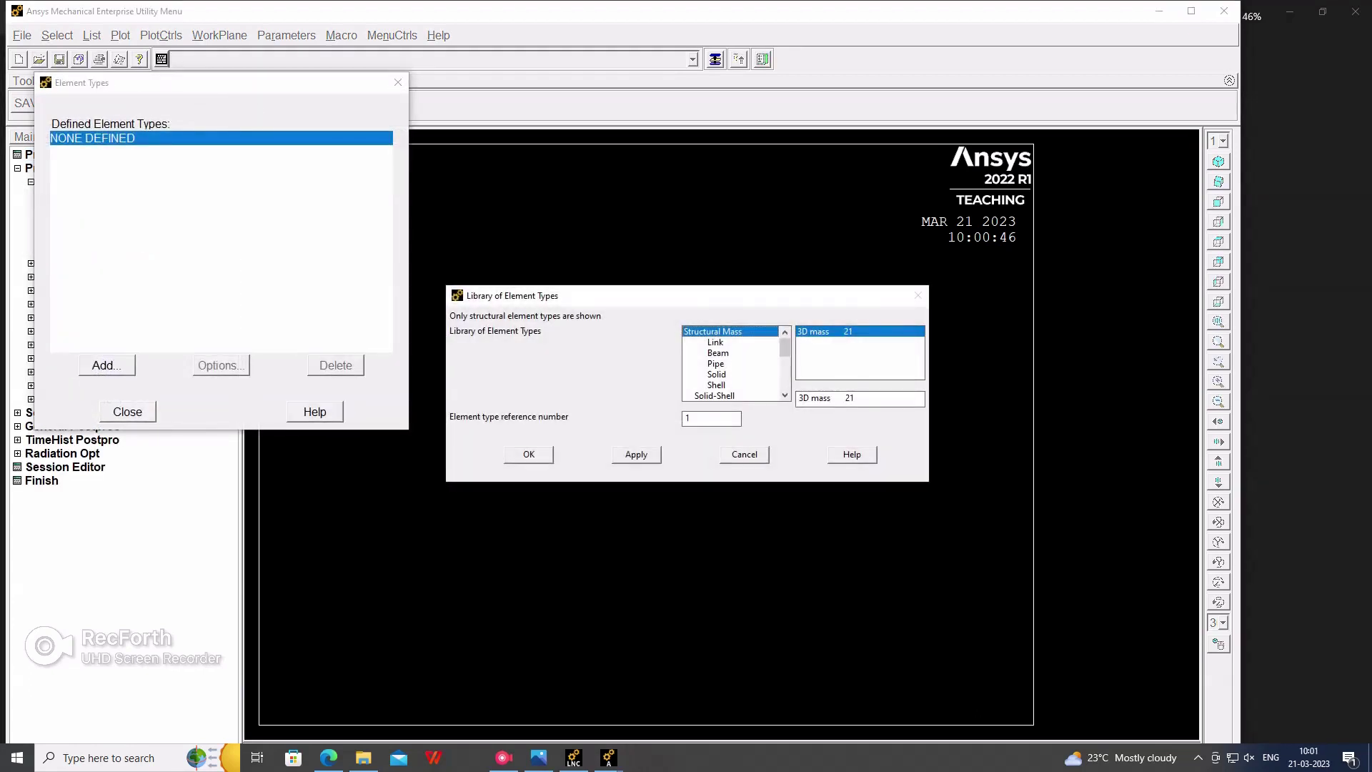
left_click(718, 353)
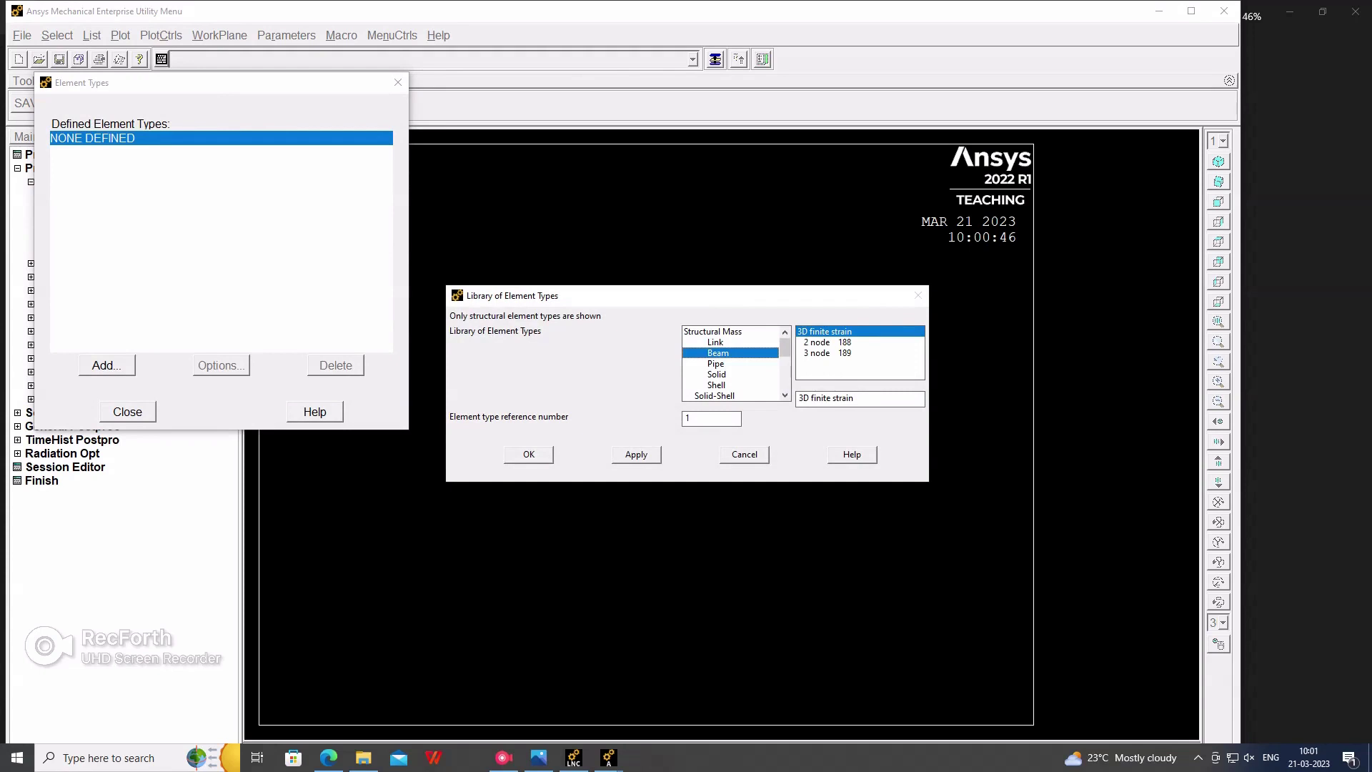
left_click(827, 342)
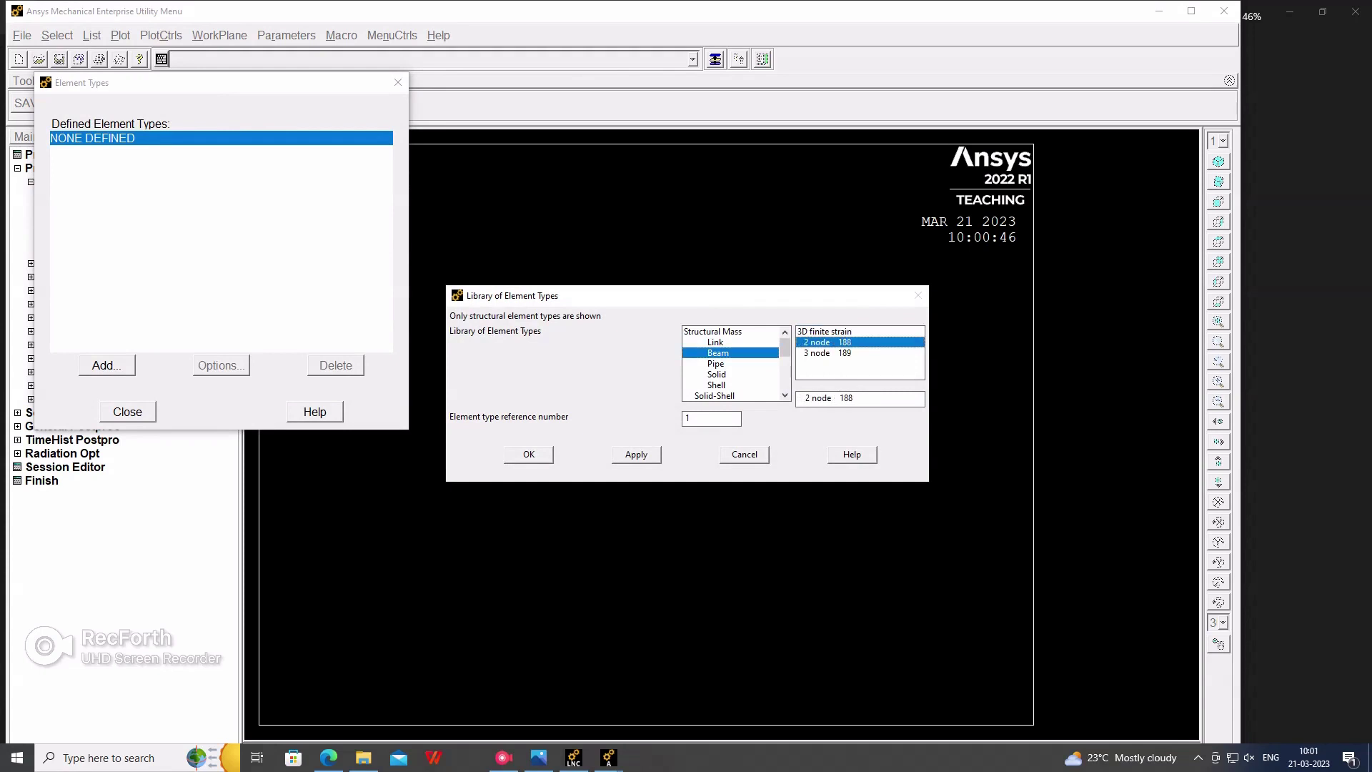
key("Return")
key("Escape")
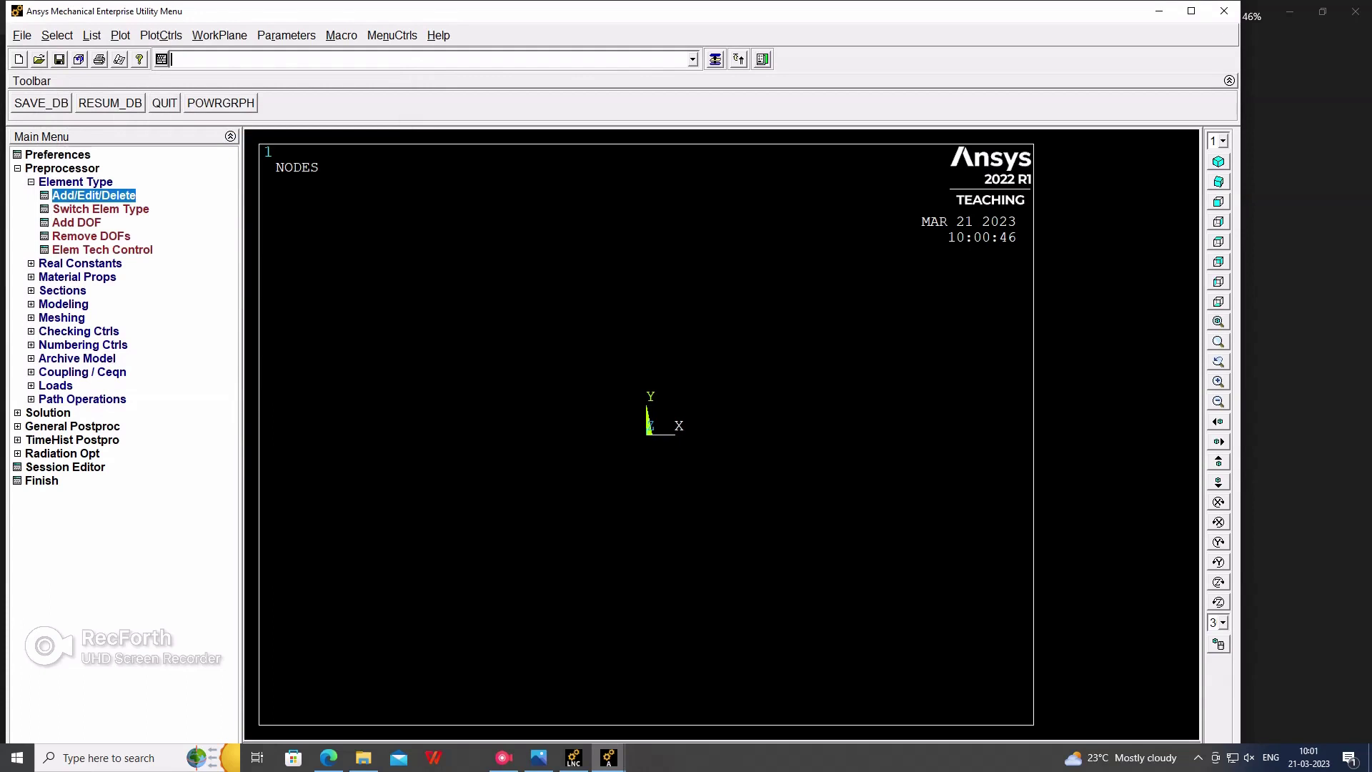
left_click(30, 181)
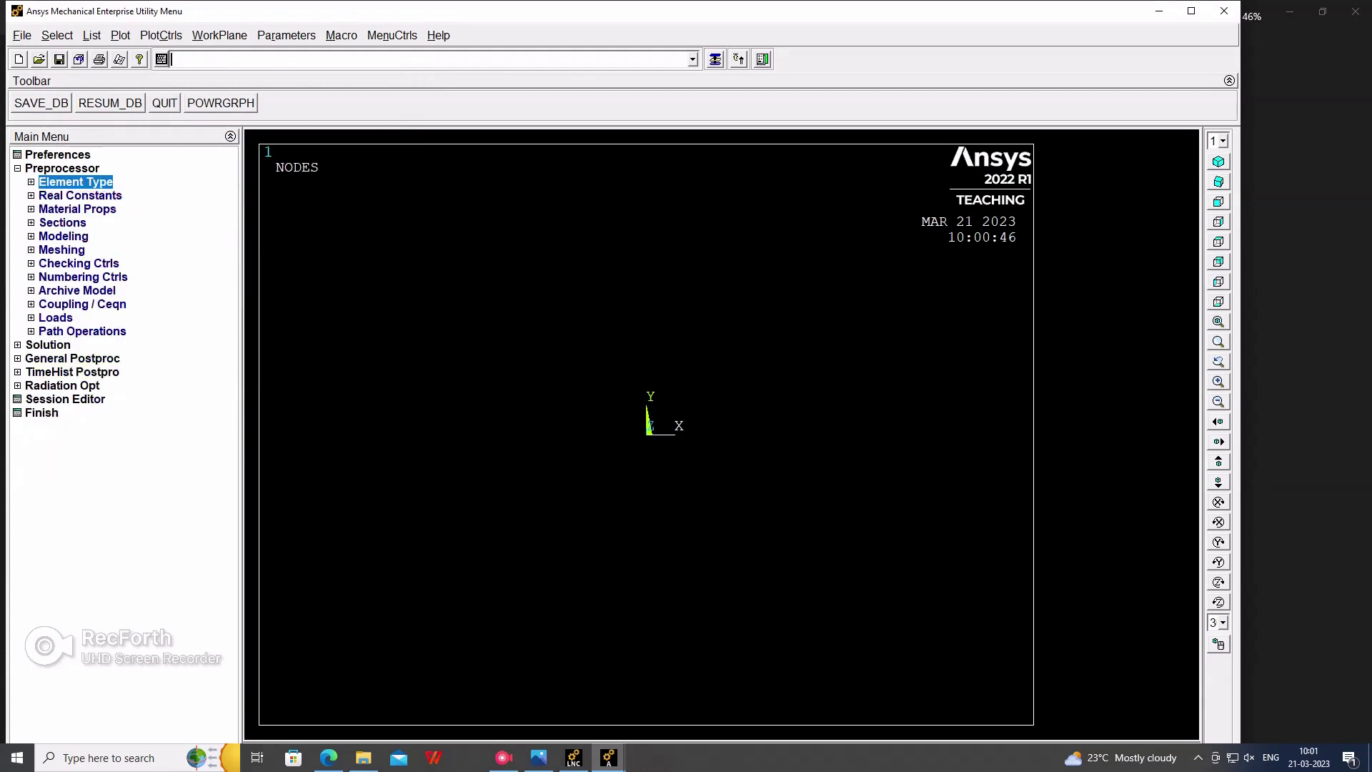
- Open the structural linear elastic isotropic properties for material model number 1
left_click(77, 208)
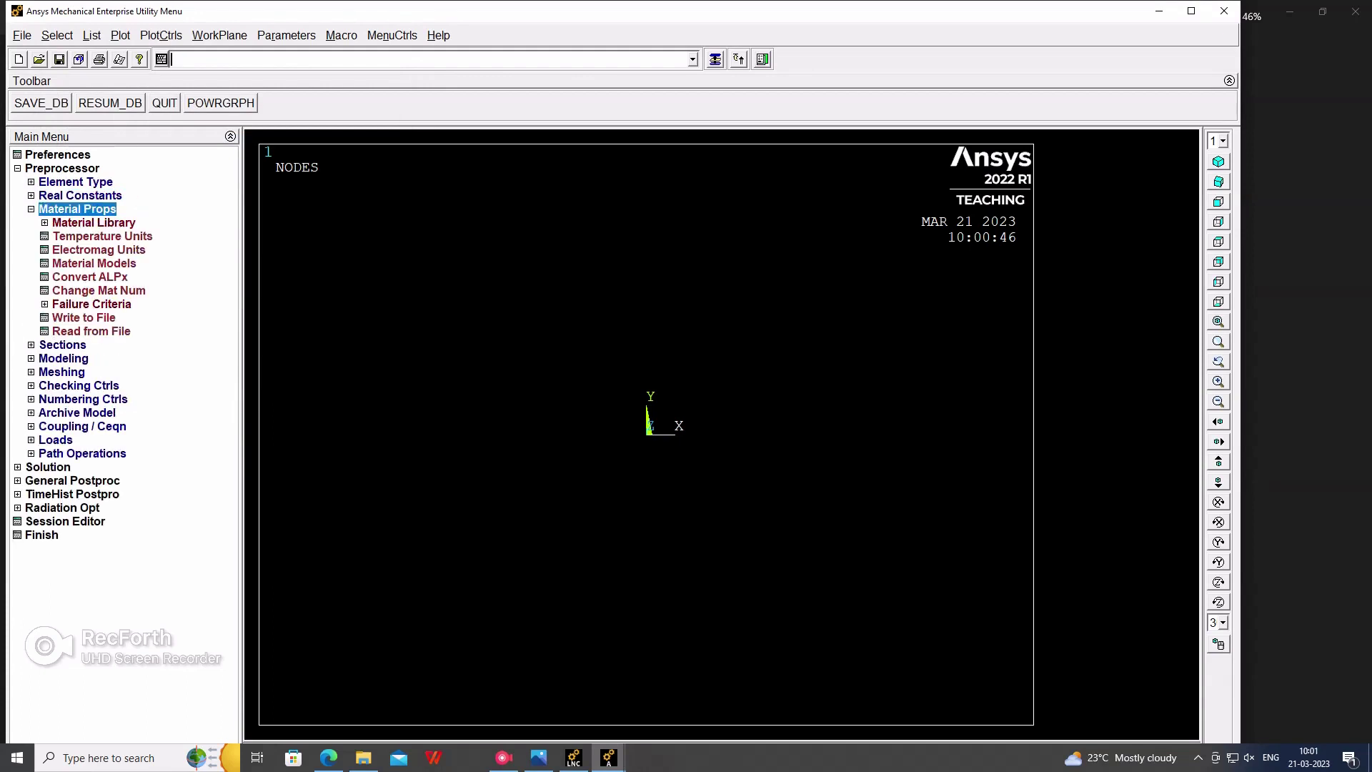
left_click(93, 263)
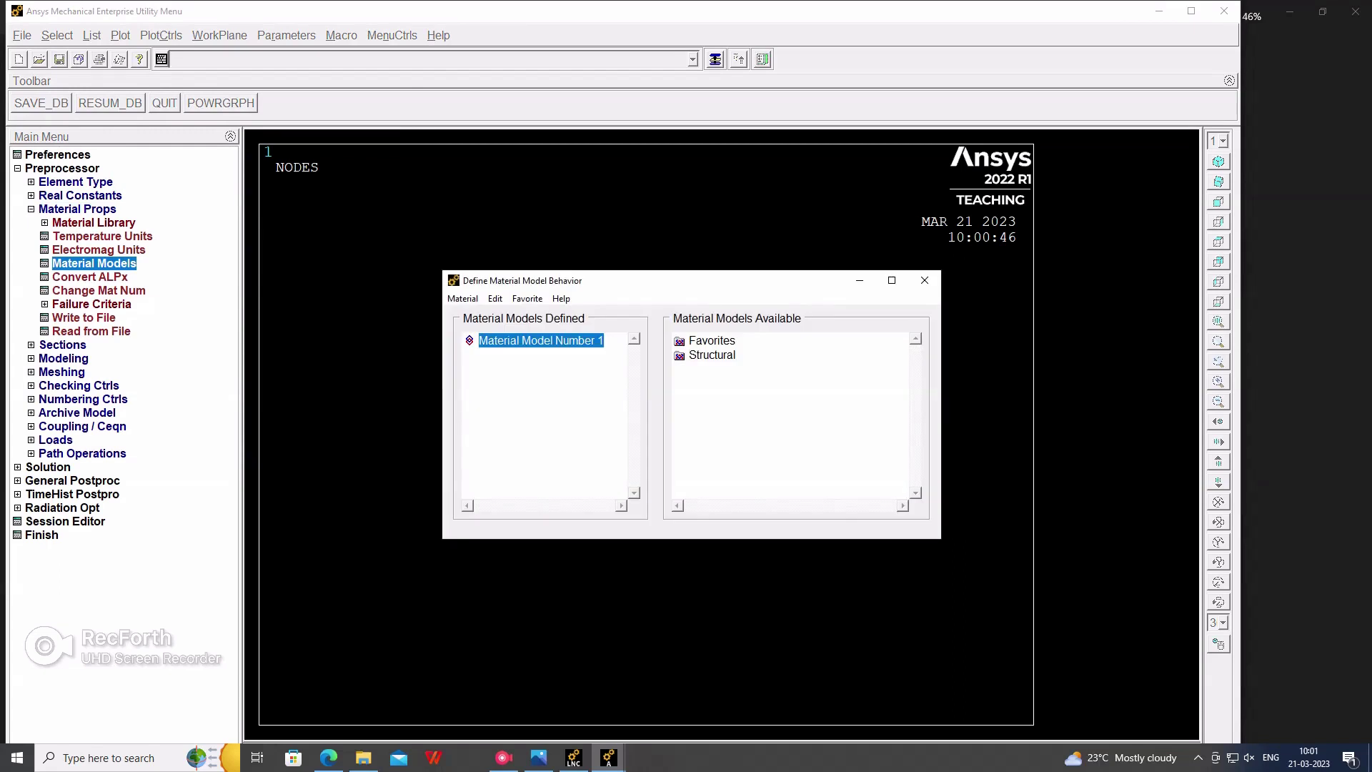
double_click(711, 355)
double_click(726, 370)
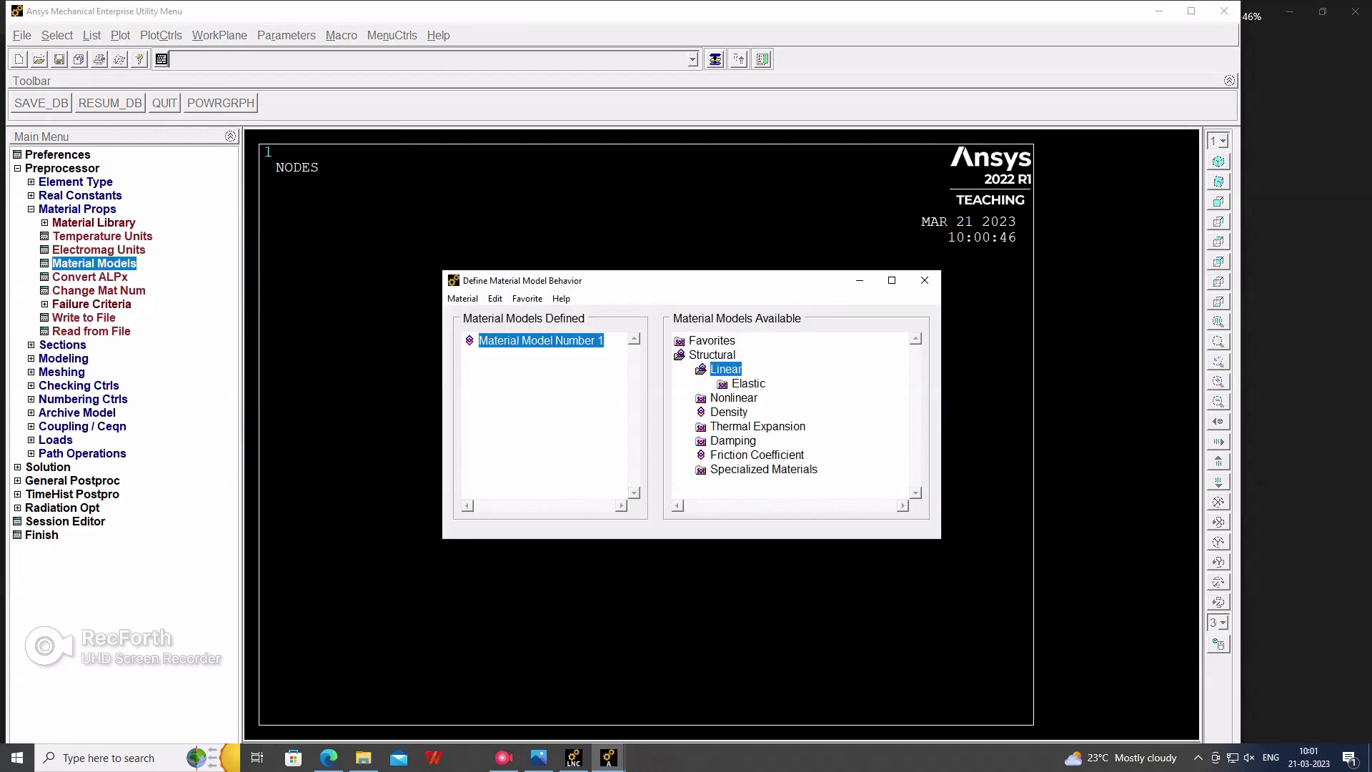
double_click(748, 384)
double_click(773, 397)
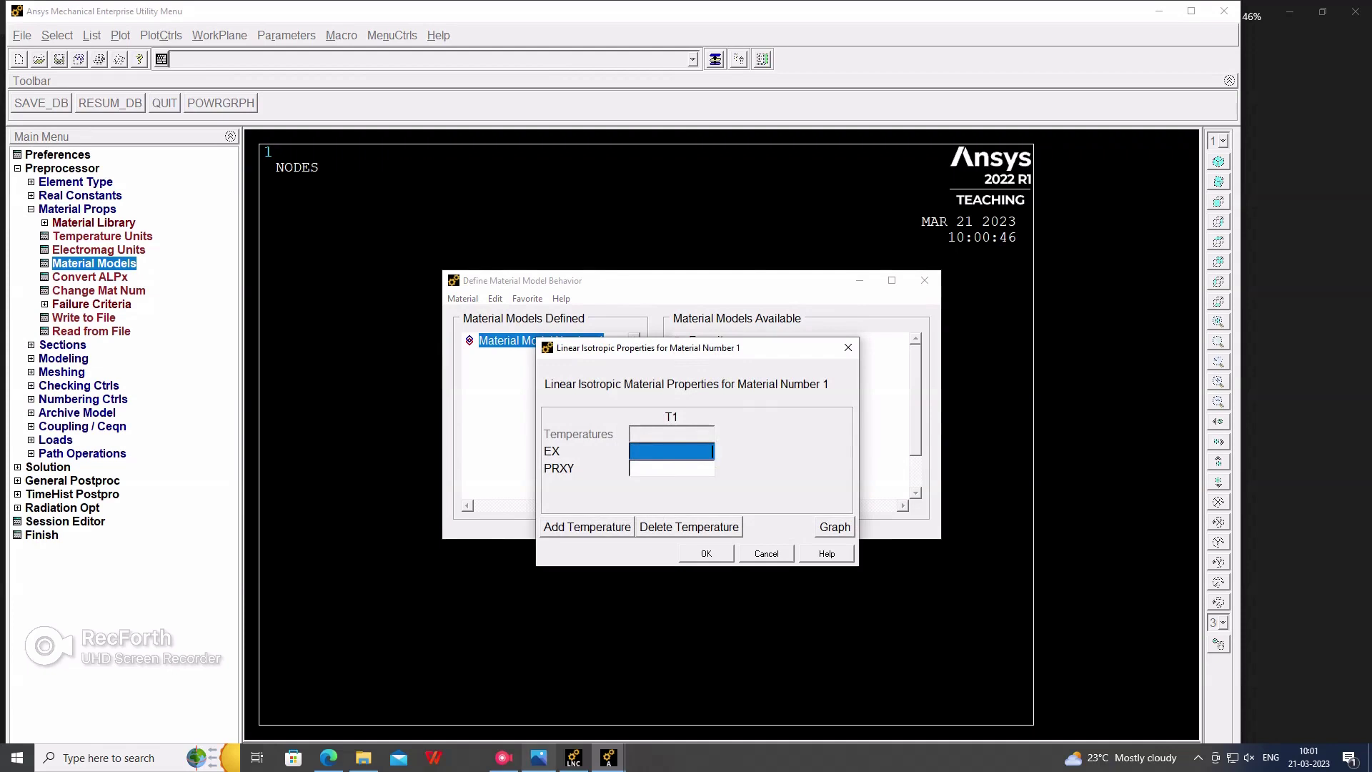
- Consult the beam problem sheet, set the material's EX to 2e5 and PRXY to 0.25, and close the material definition
left_click(539, 757)
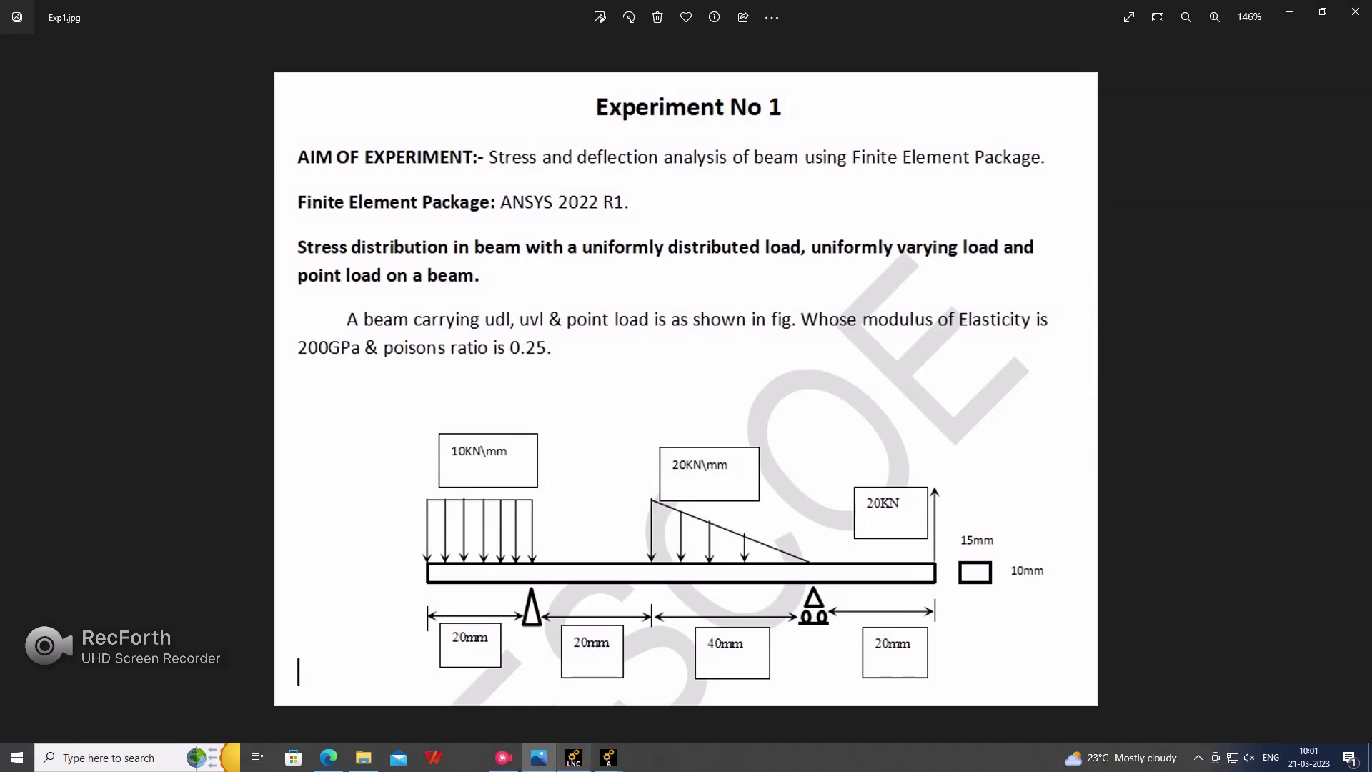
left_click(608, 757)
left_click(608, 708)
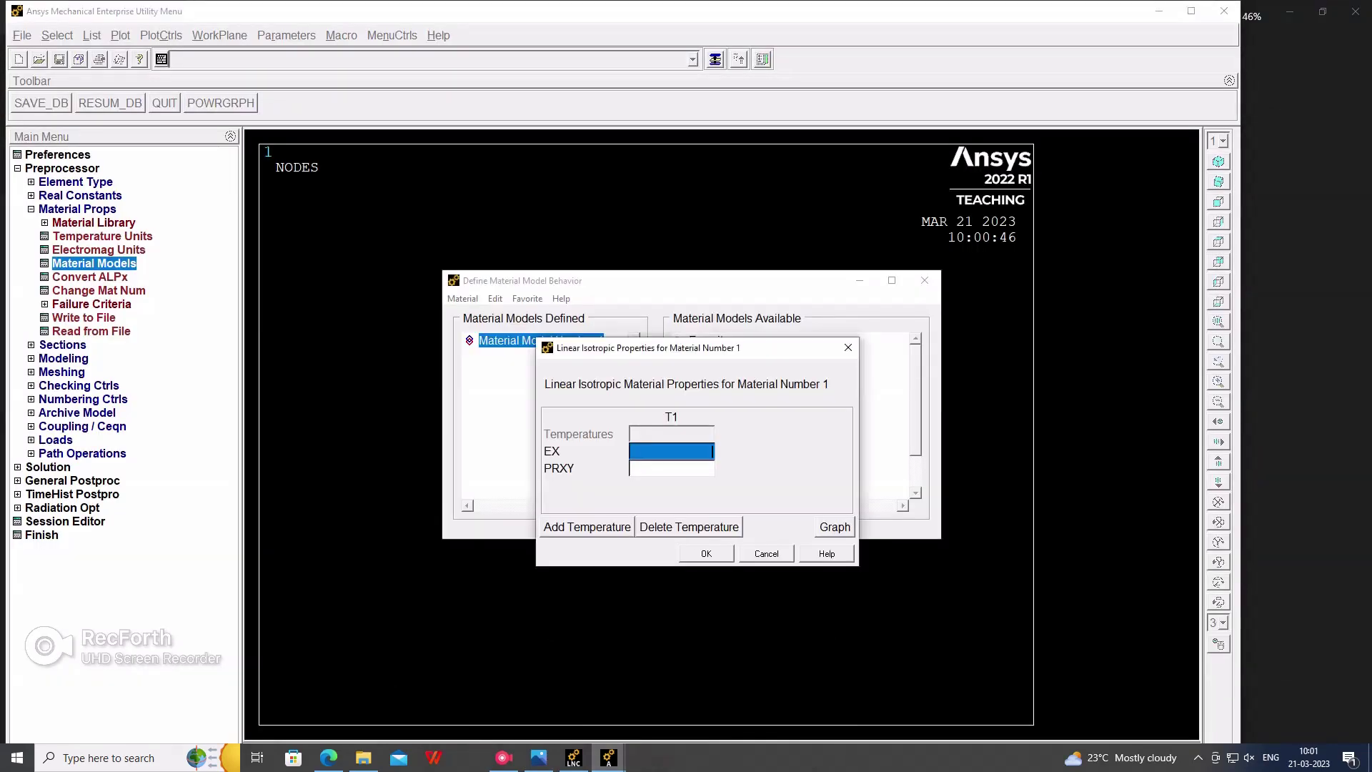
type("2")
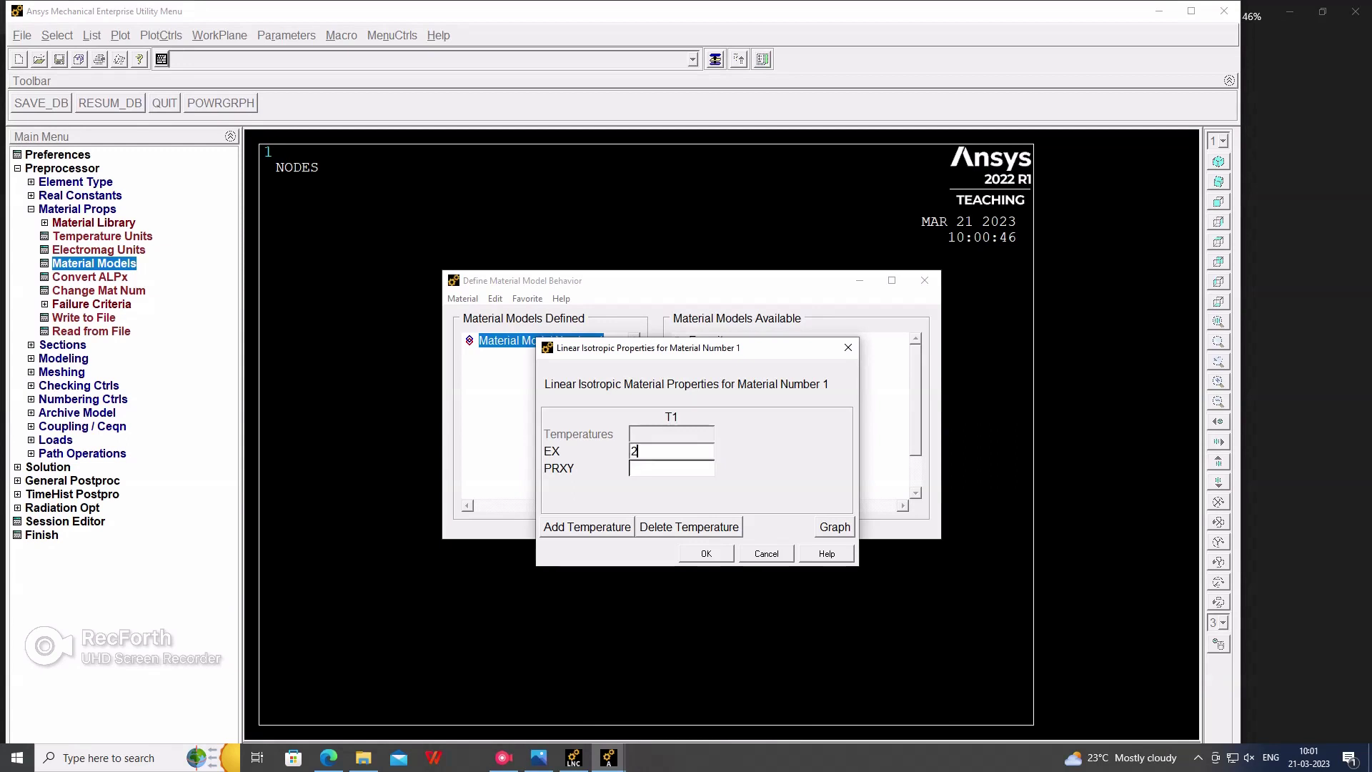
type("e5")
key("Tab")
type(".25")
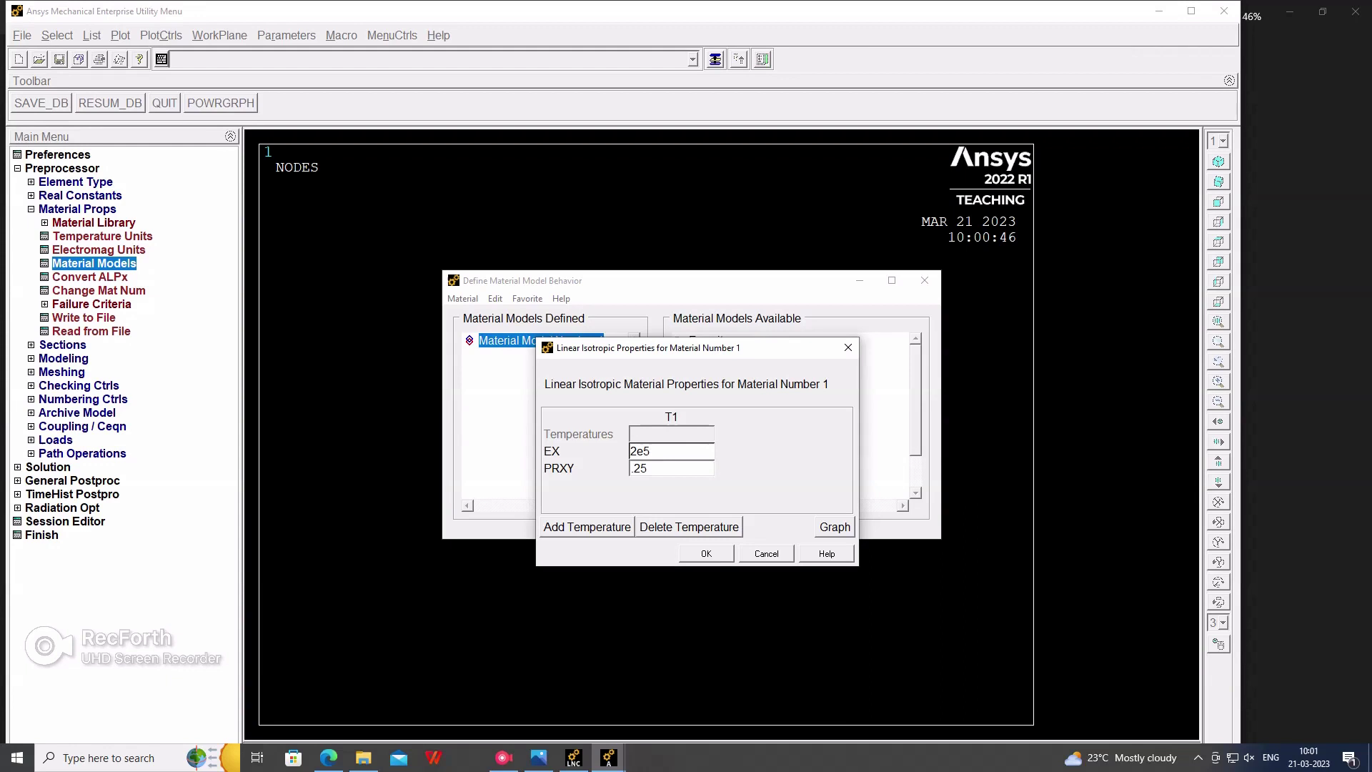
left_click(706, 553)
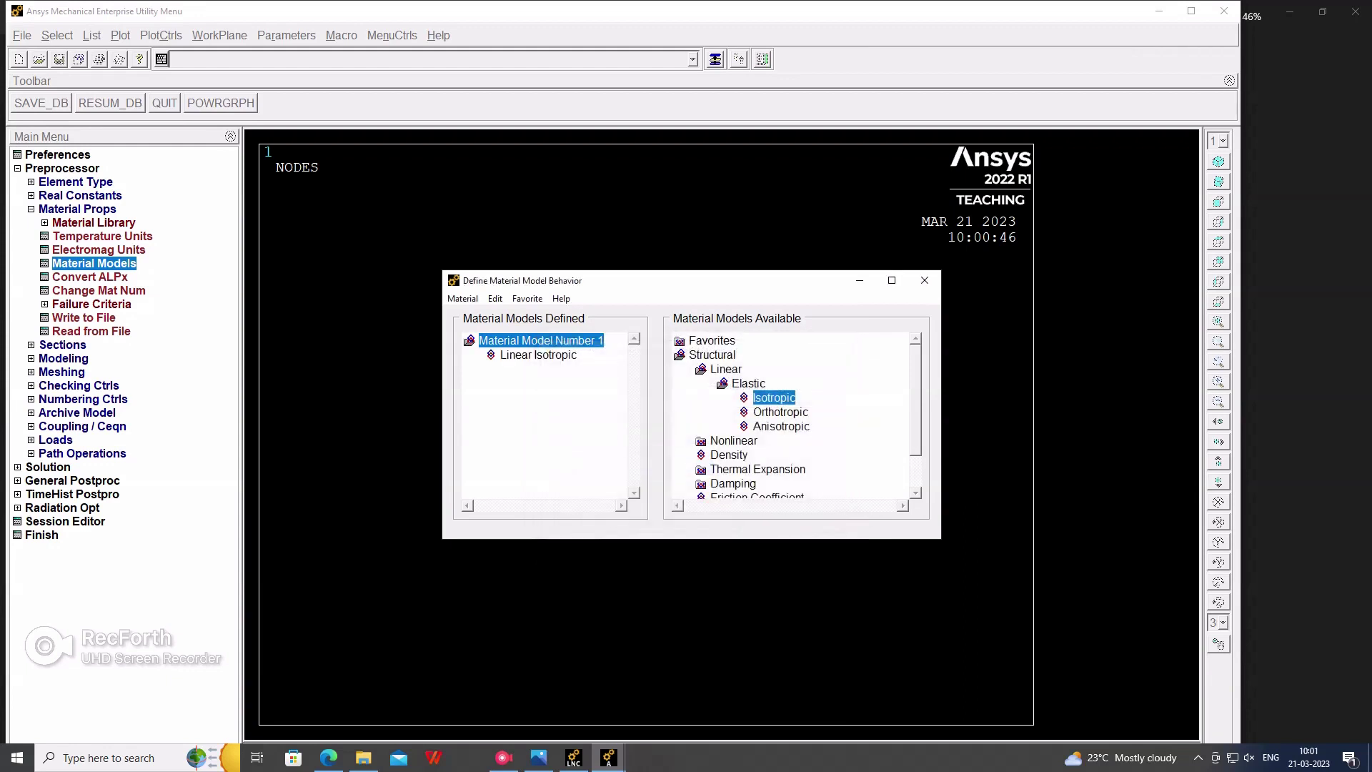
left_click(462, 298)
left_click(469, 331)
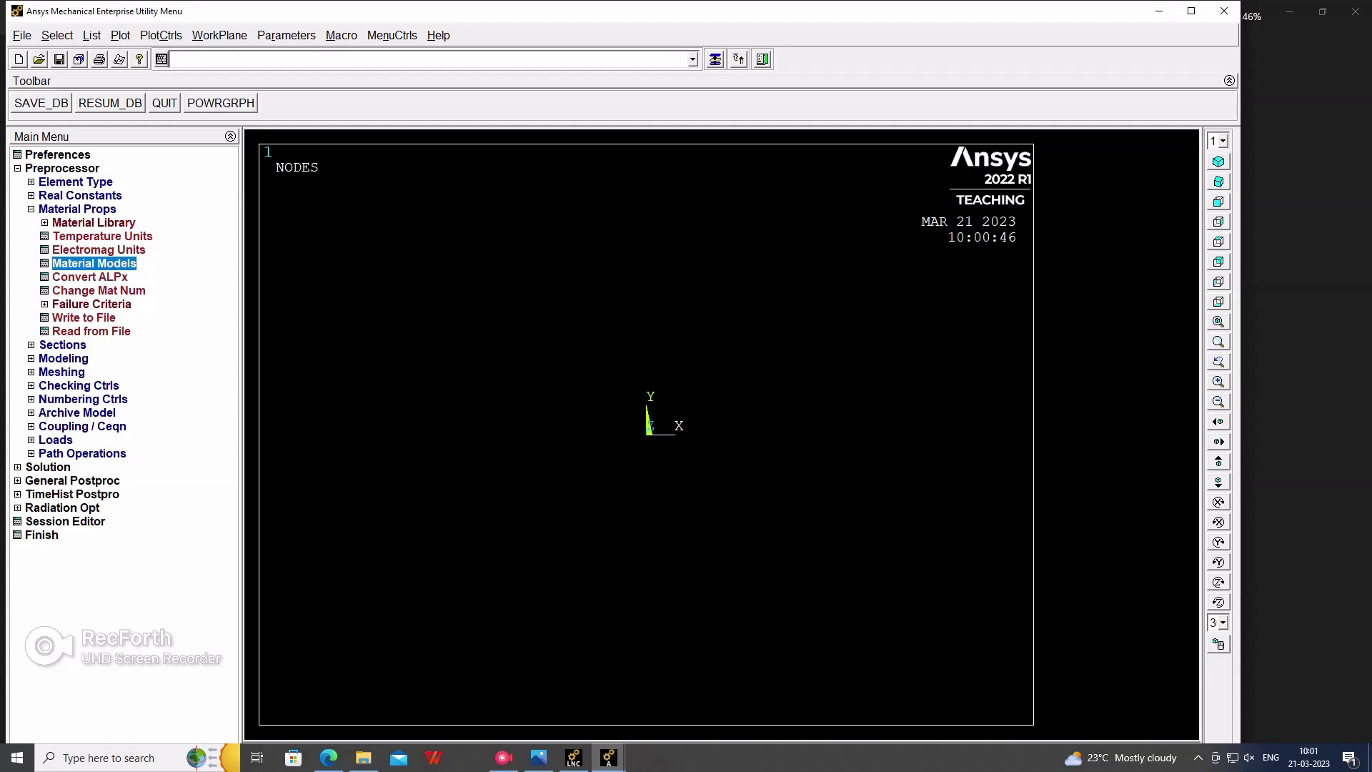
left_click(31, 209)
- Open the Beam Tool for common beam sections and maximize the main Ansys window
left_click(62, 223)
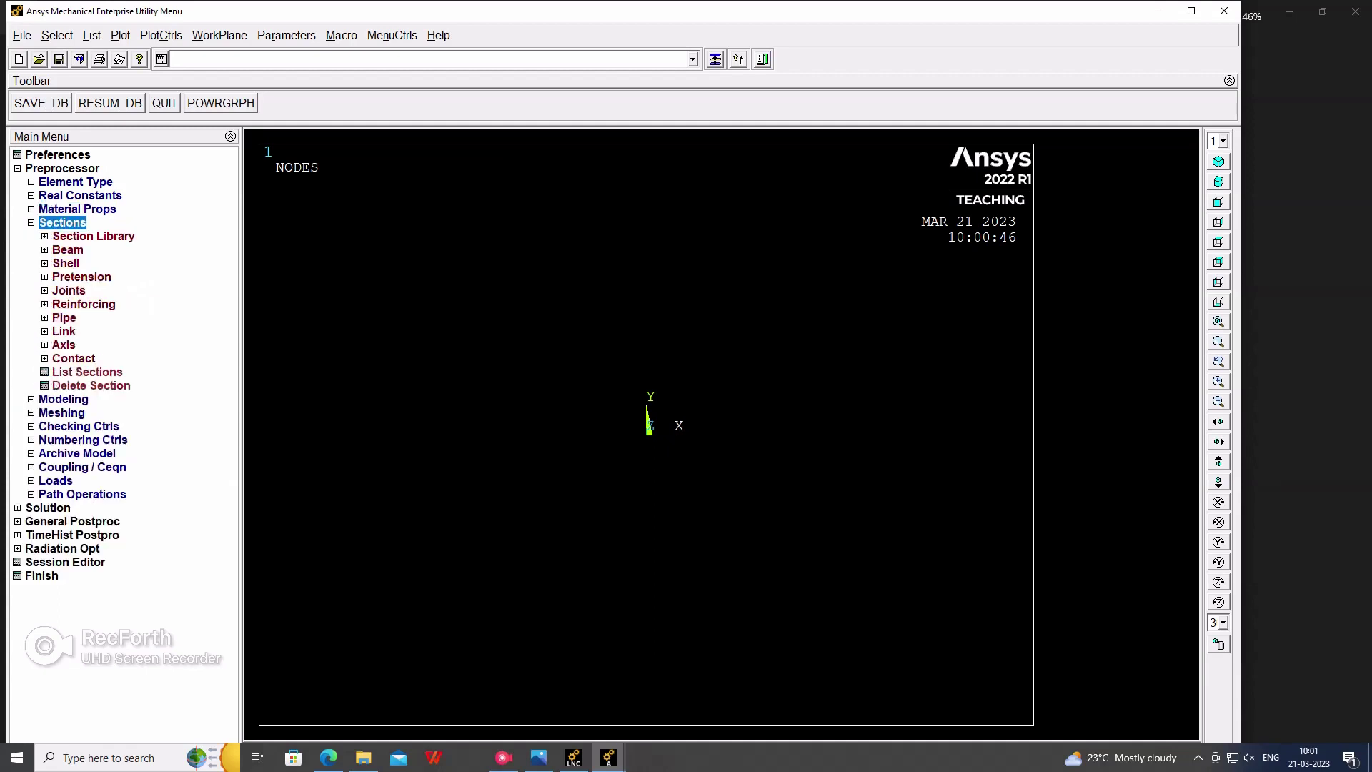
left_click(67, 250)
left_click(115, 263)
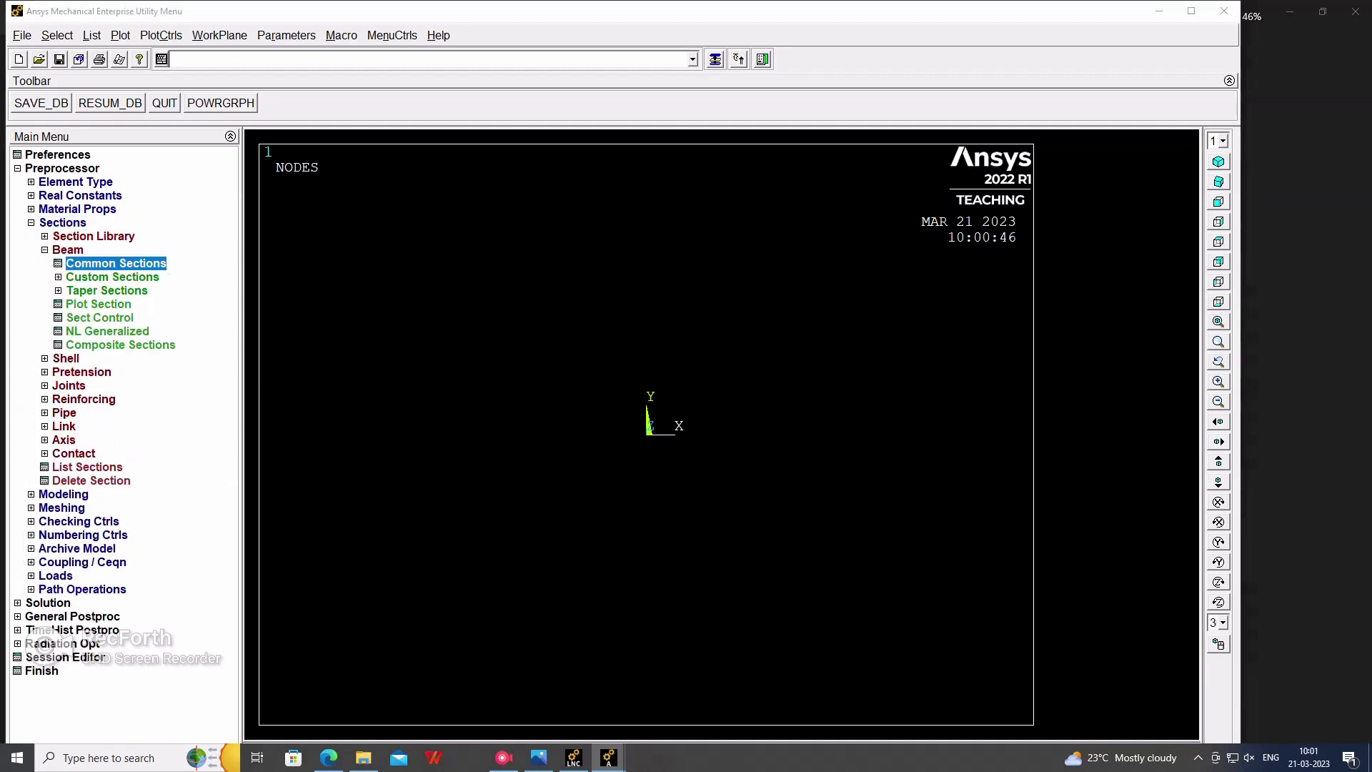
left_click_drag(1258, 166, 1041, 184)
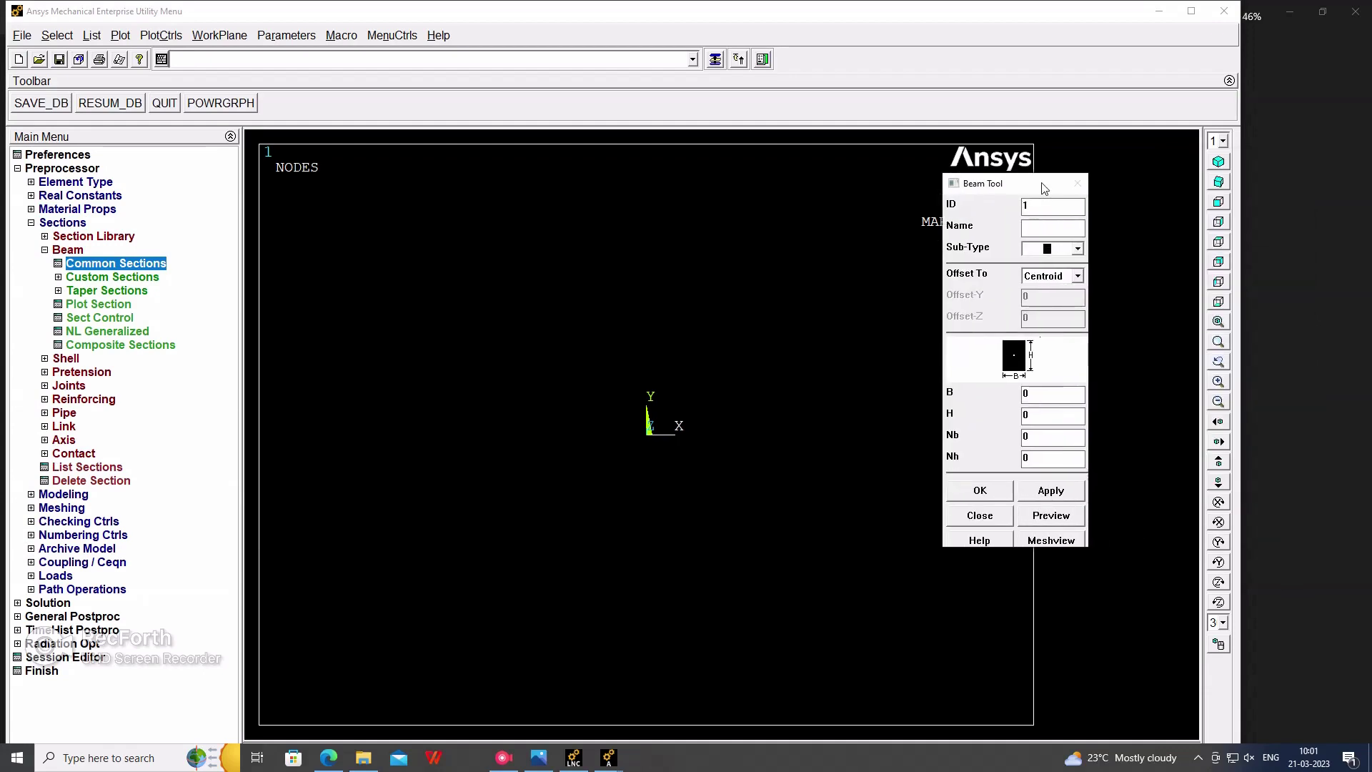
left_click(1191, 12)
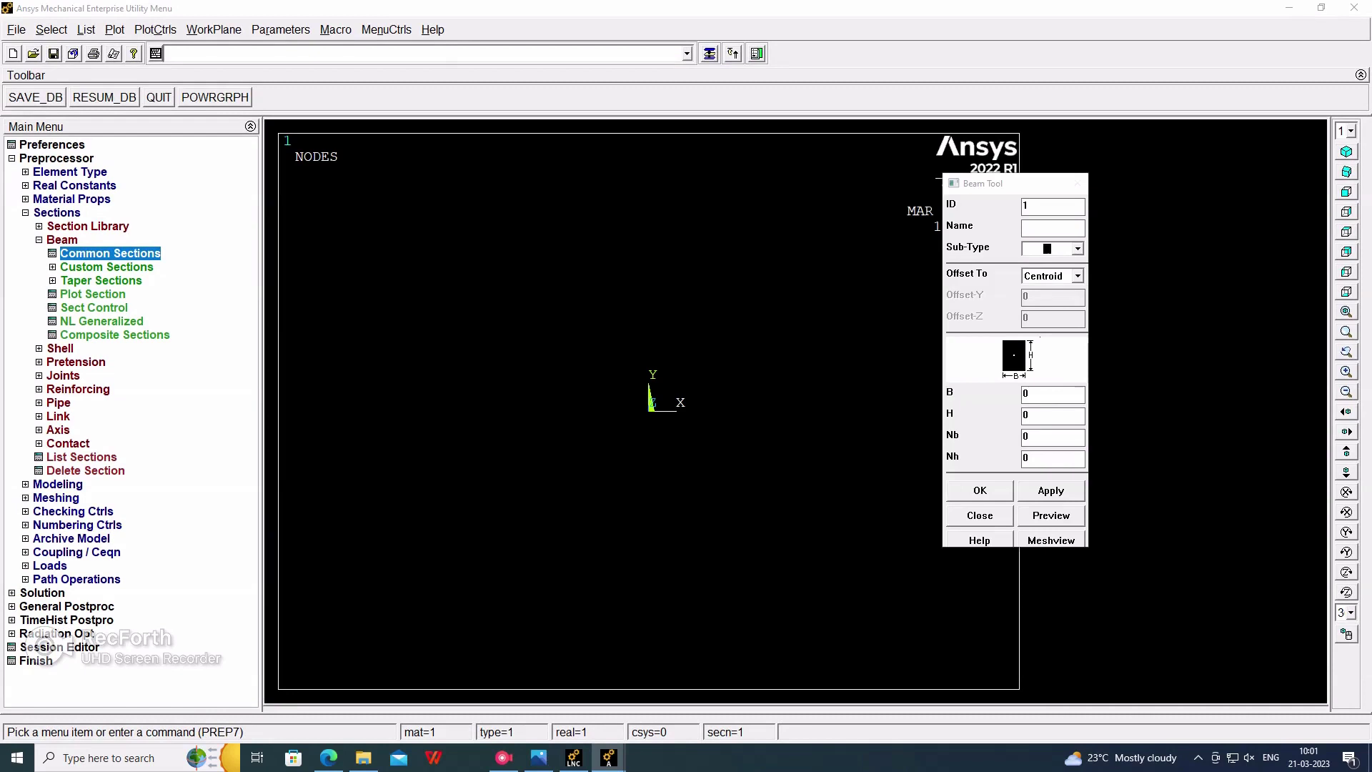
- Consult the problem sheet, set rectangular beam section 1 to B 15 and H 10, preview it and accept it
double_click(1026, 394)
left_click(538, 757)
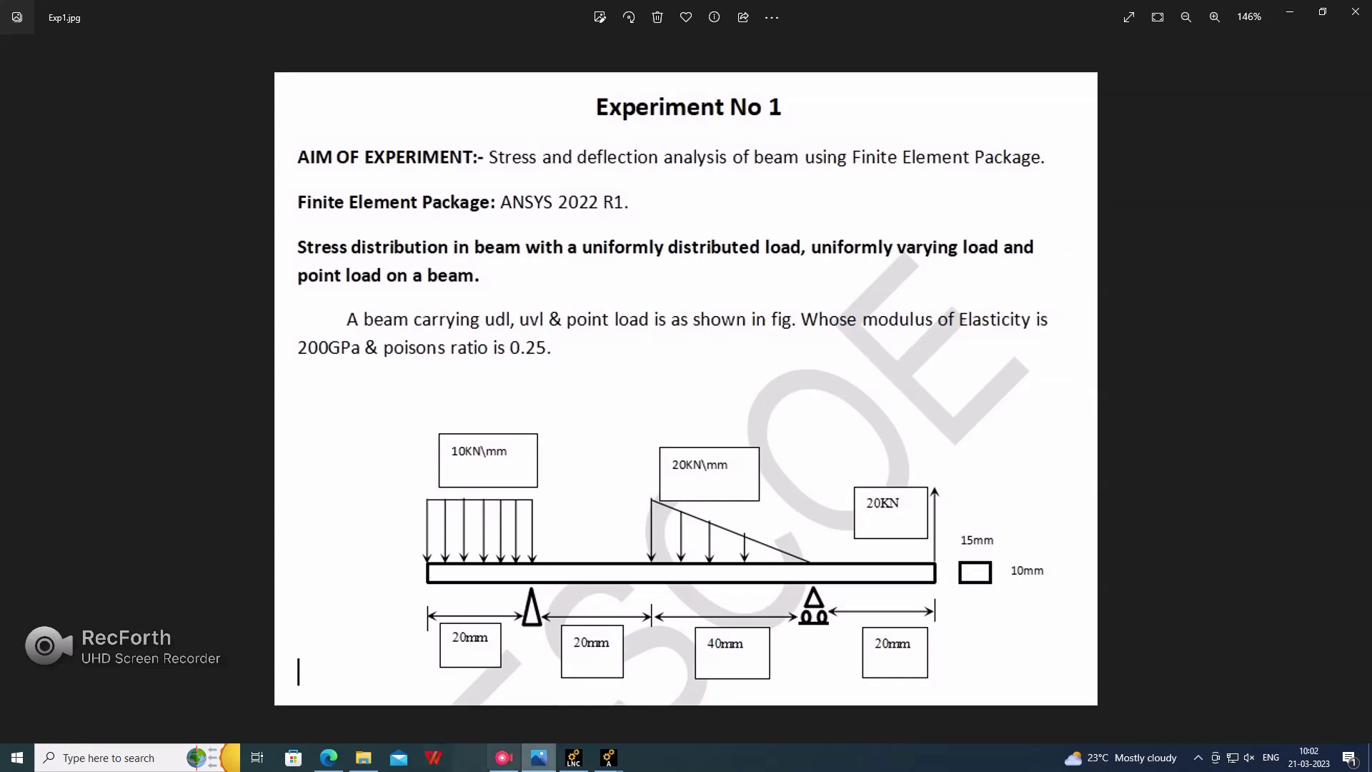
mouse_move(608, 758)
left_click(673, 704)
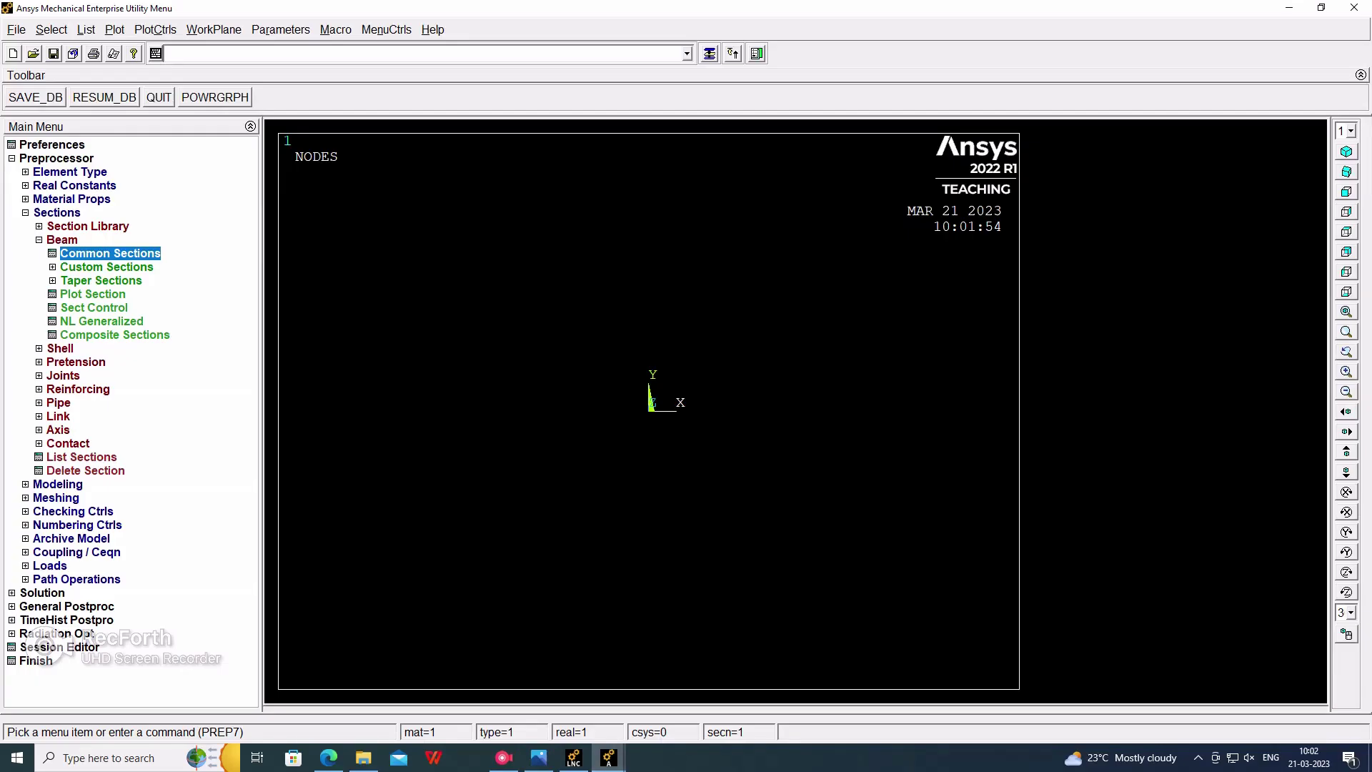
left_click(710, 54)
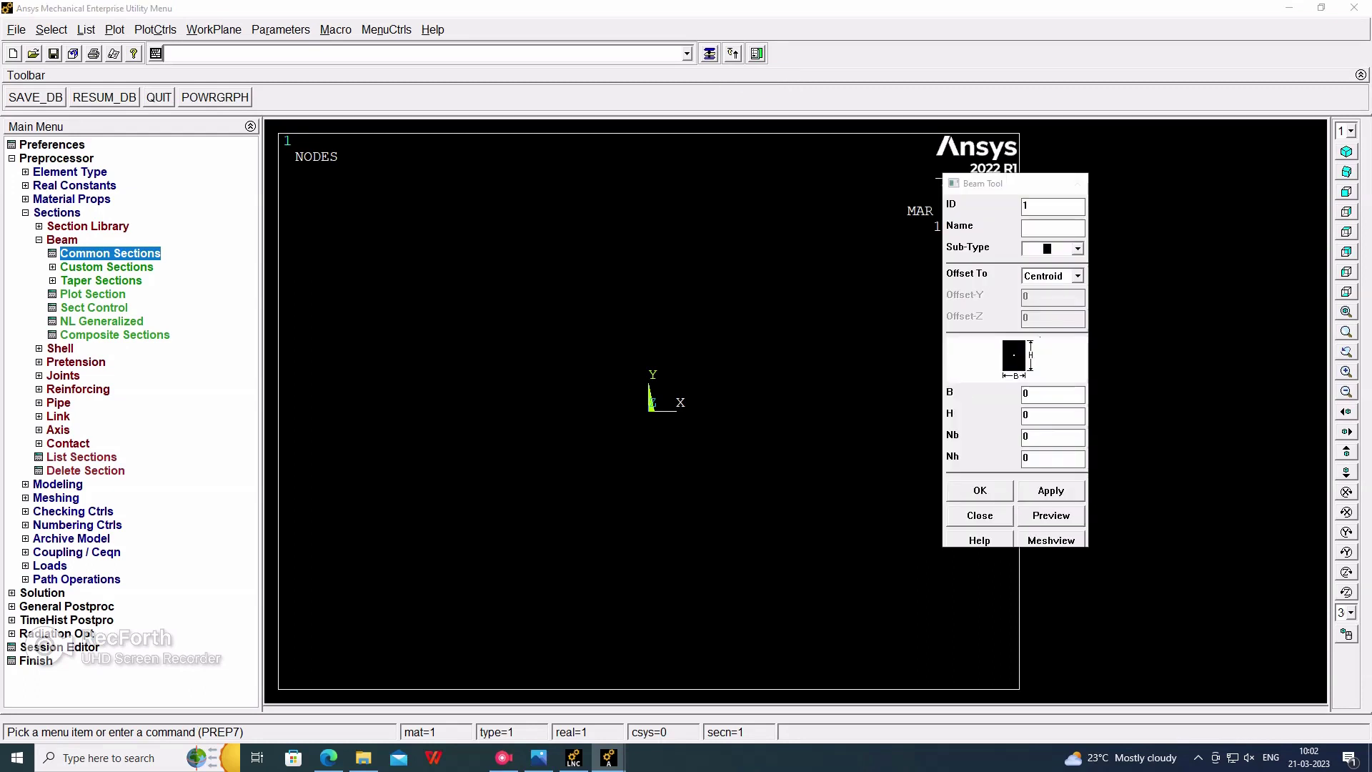
type("15")
key("Tab")
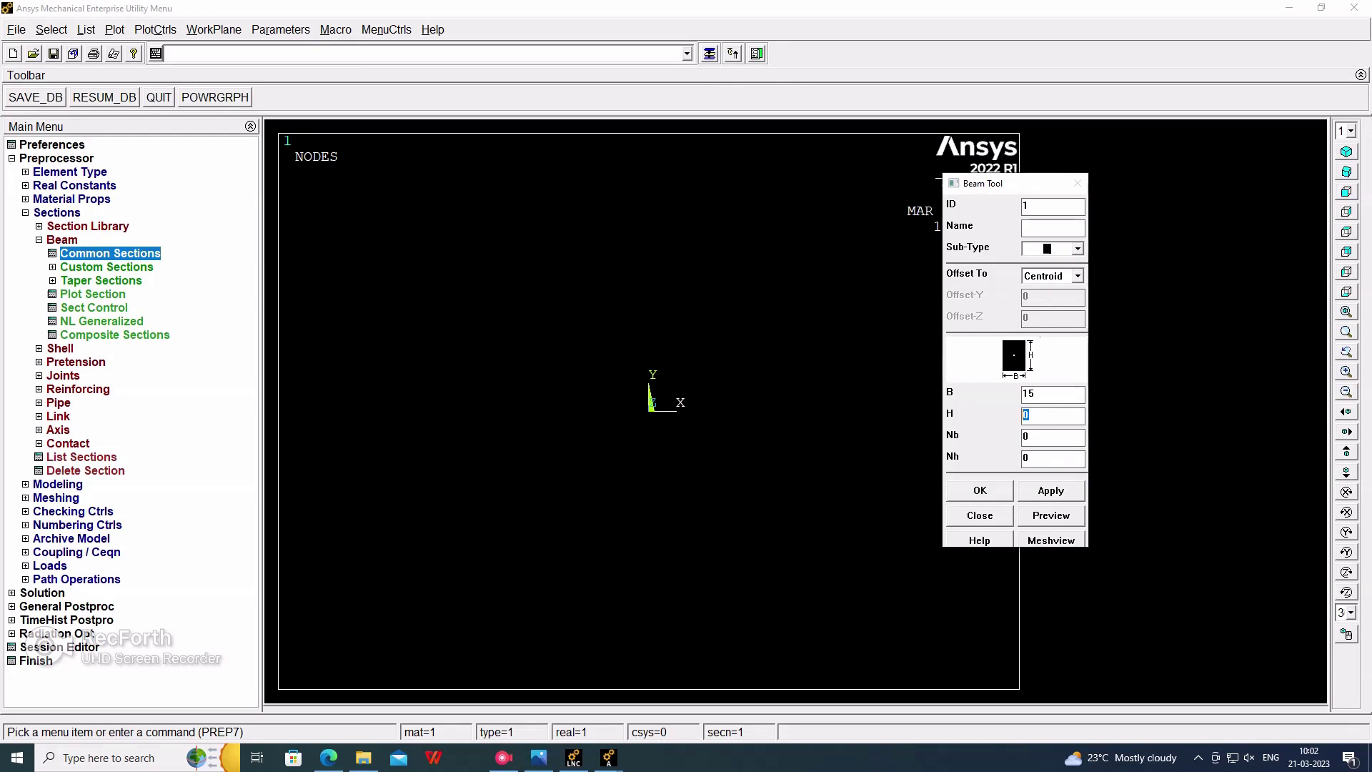
type("10")
left_click(1051, 515)
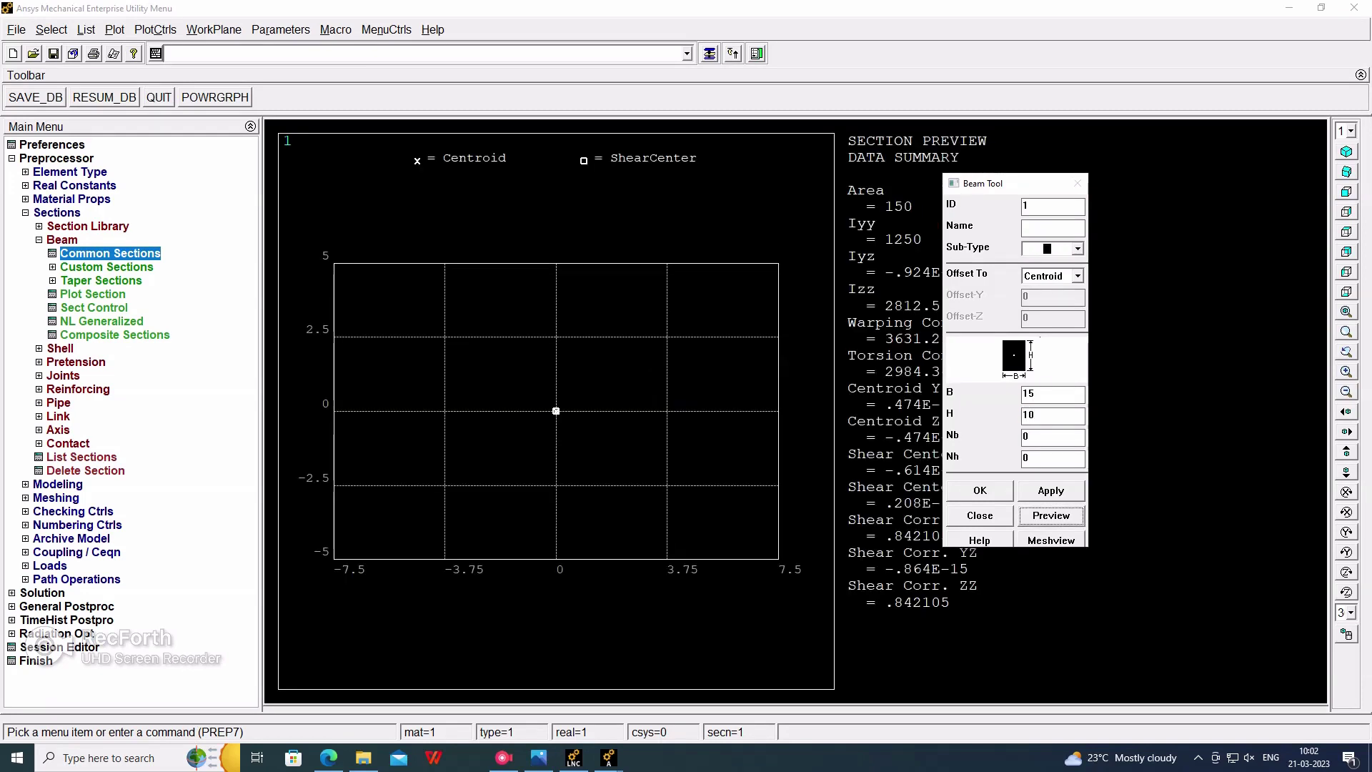
left_click(979, 491)
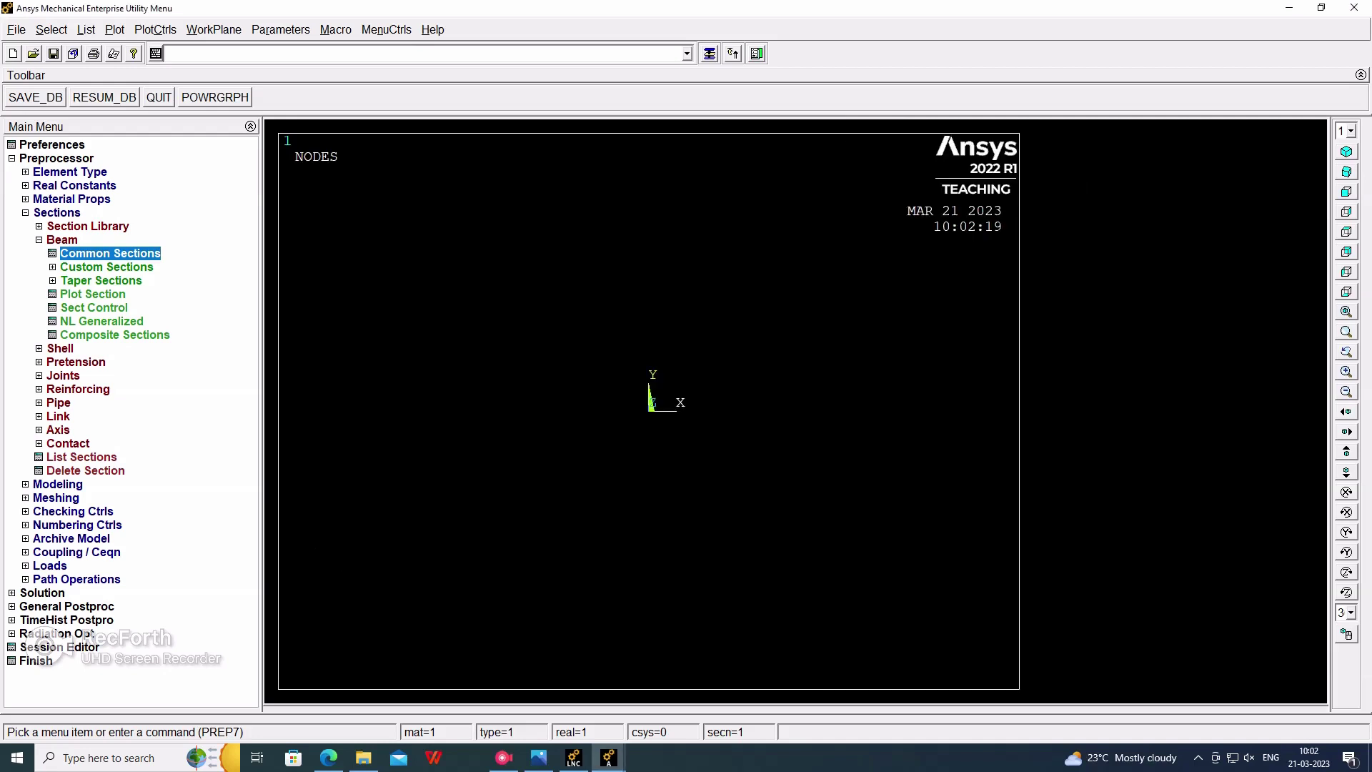
left_click(39, 240)
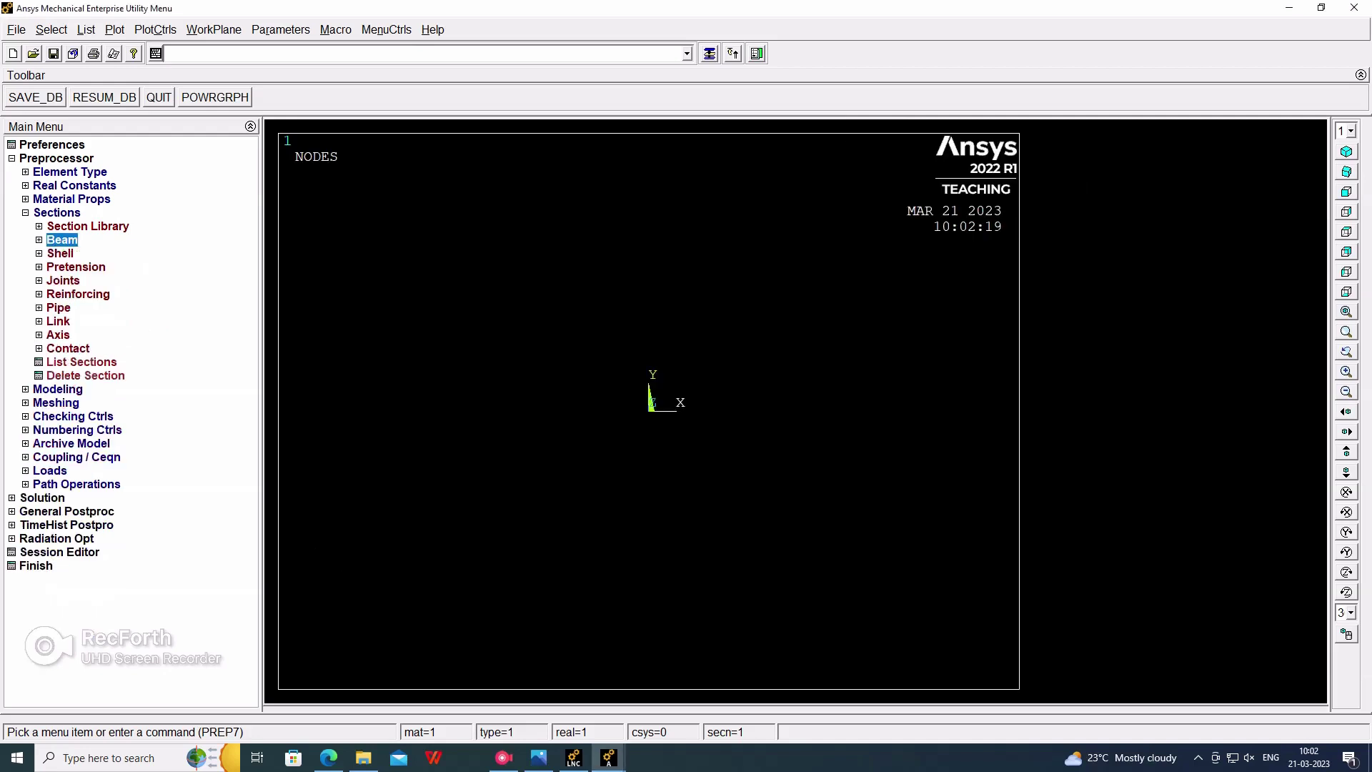
left_click(26, 213)
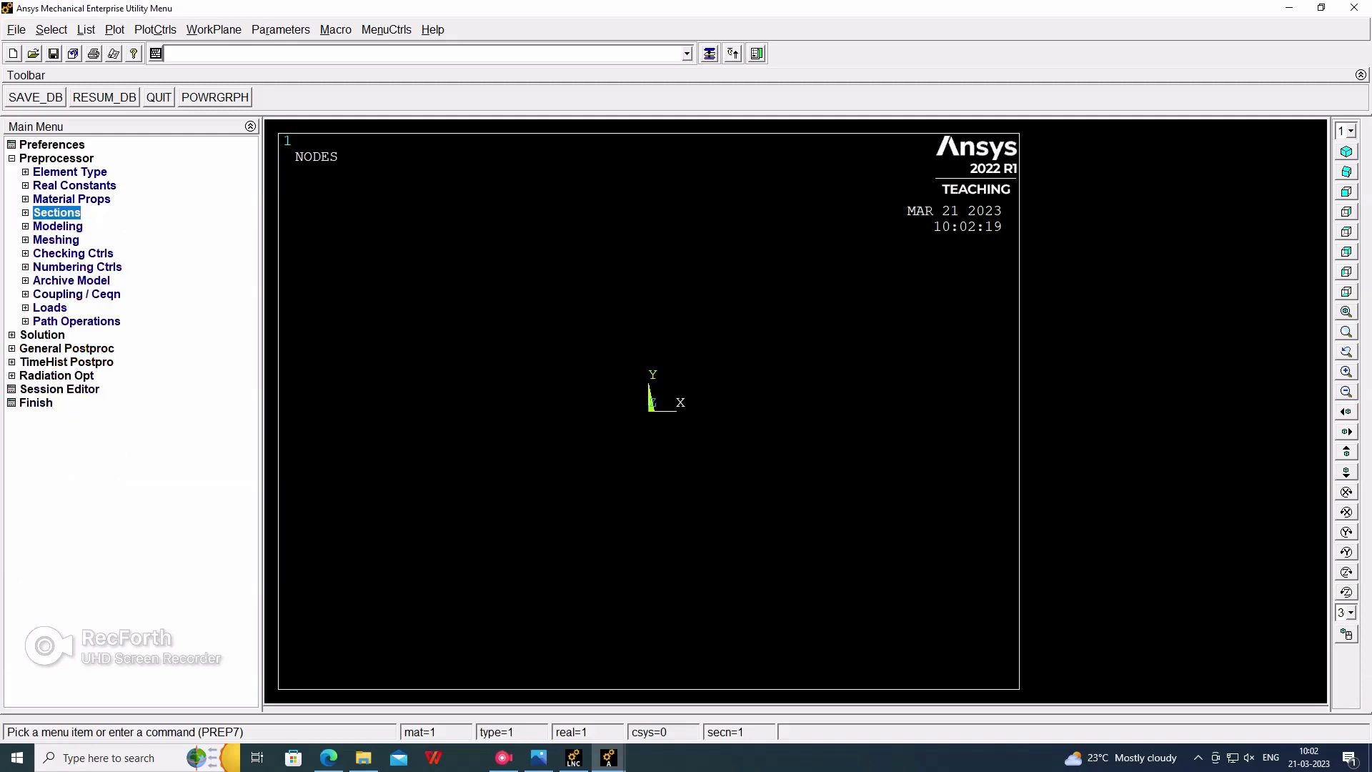
- Consult the beam problem sheet for the span lengths and open keypoint creation in the active coordinate system
left_click(57, 227)
left_click(64, 240)
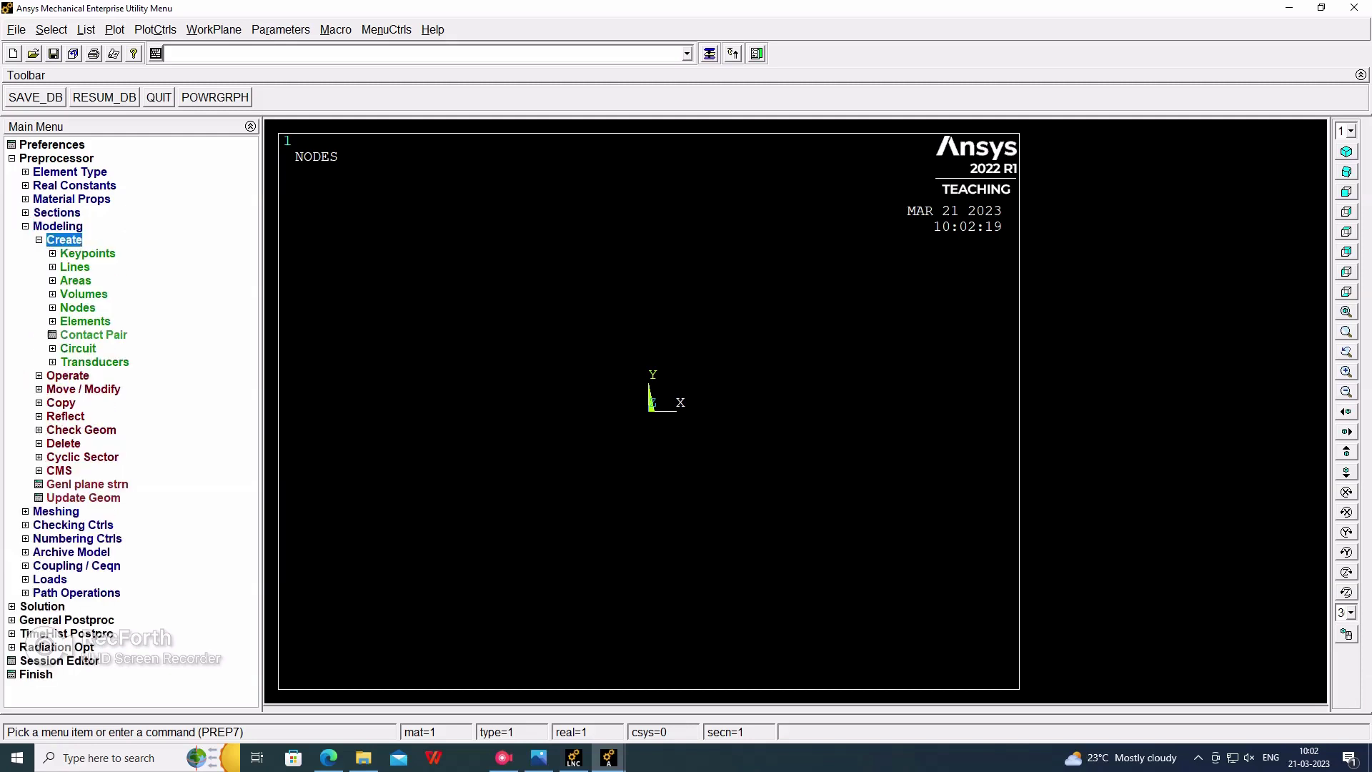
left_click(87, 253)
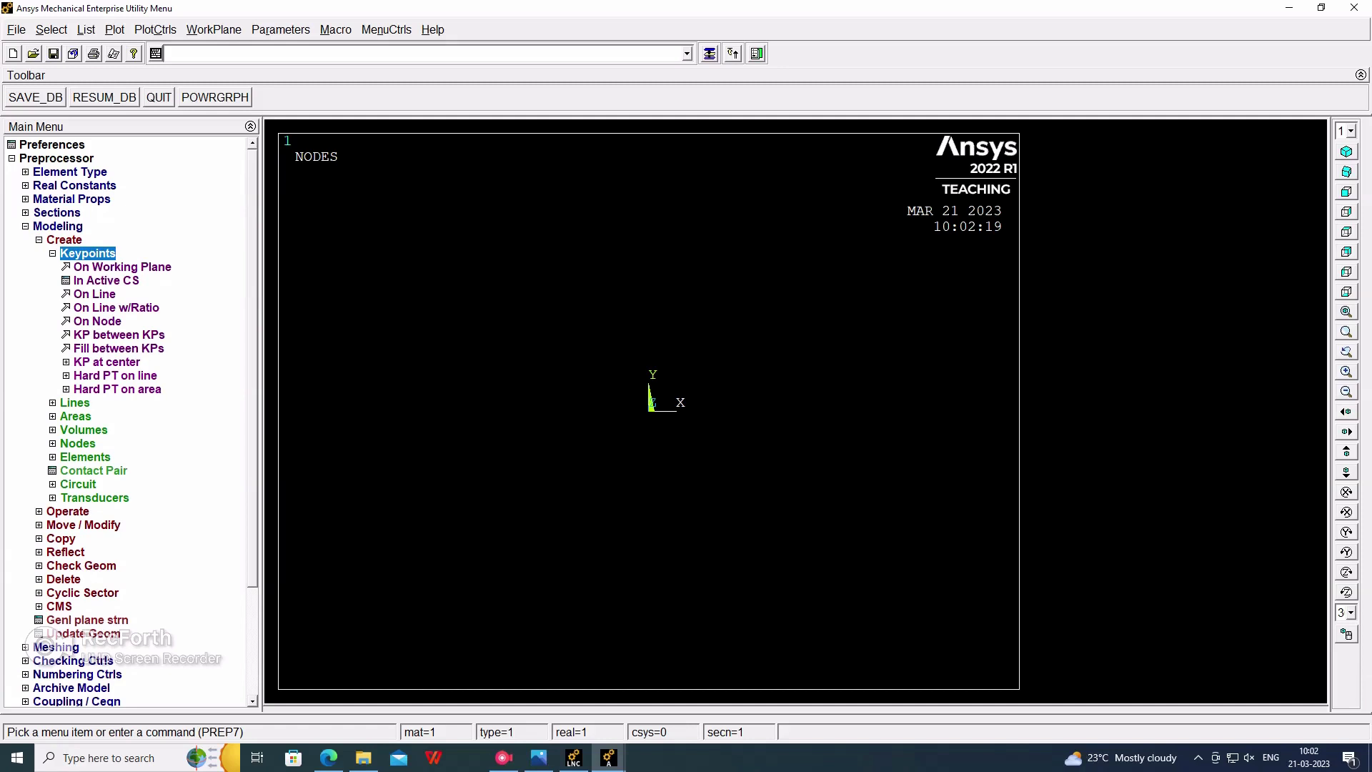
left_click(538, 757)
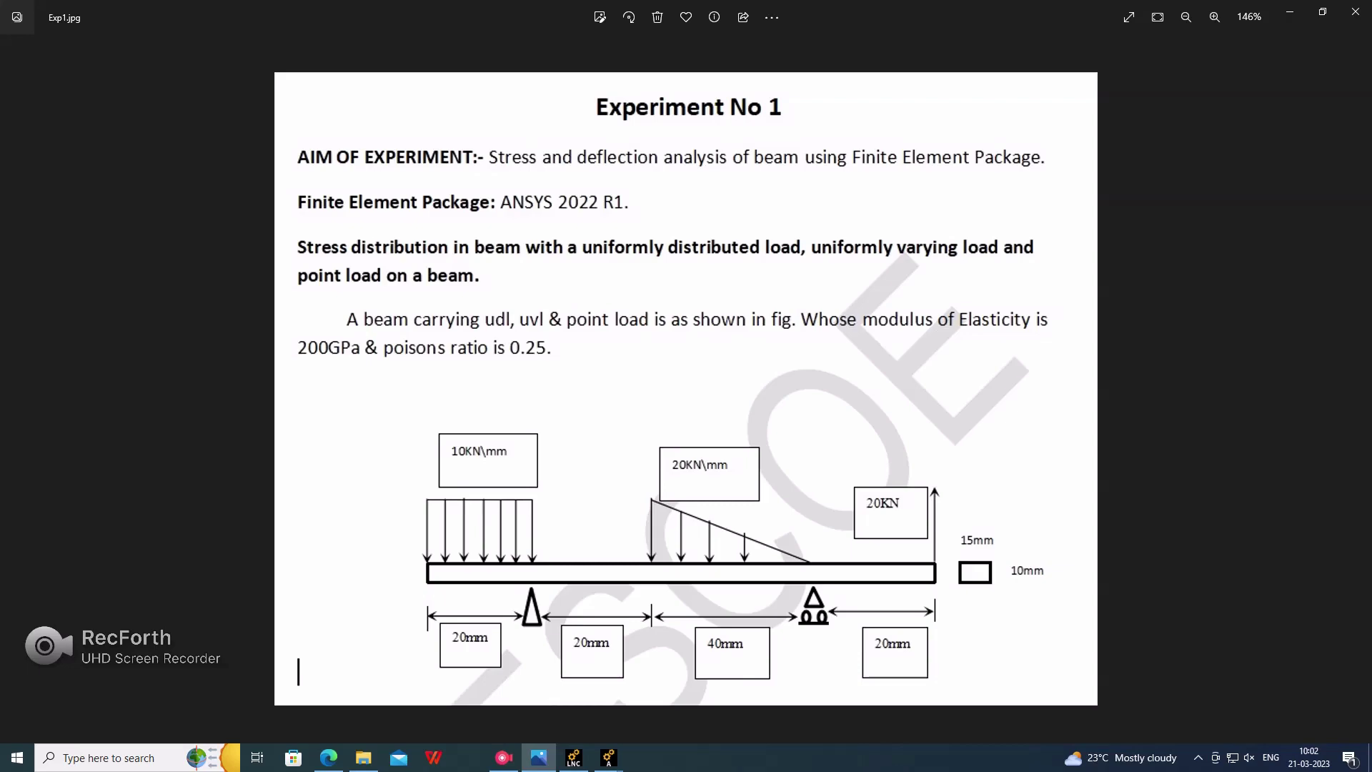
mouse_move(608, 757)
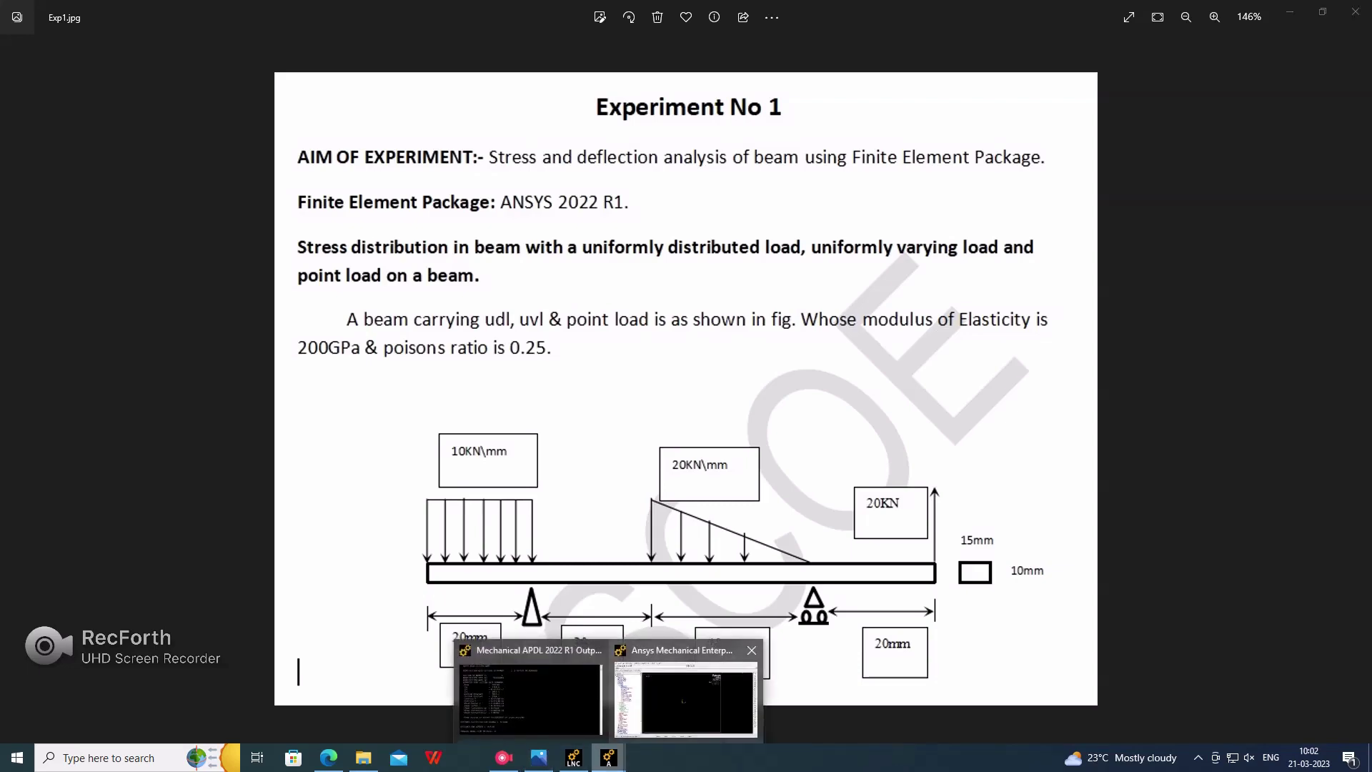
left_click(684, 697)
left_click(107, 280)
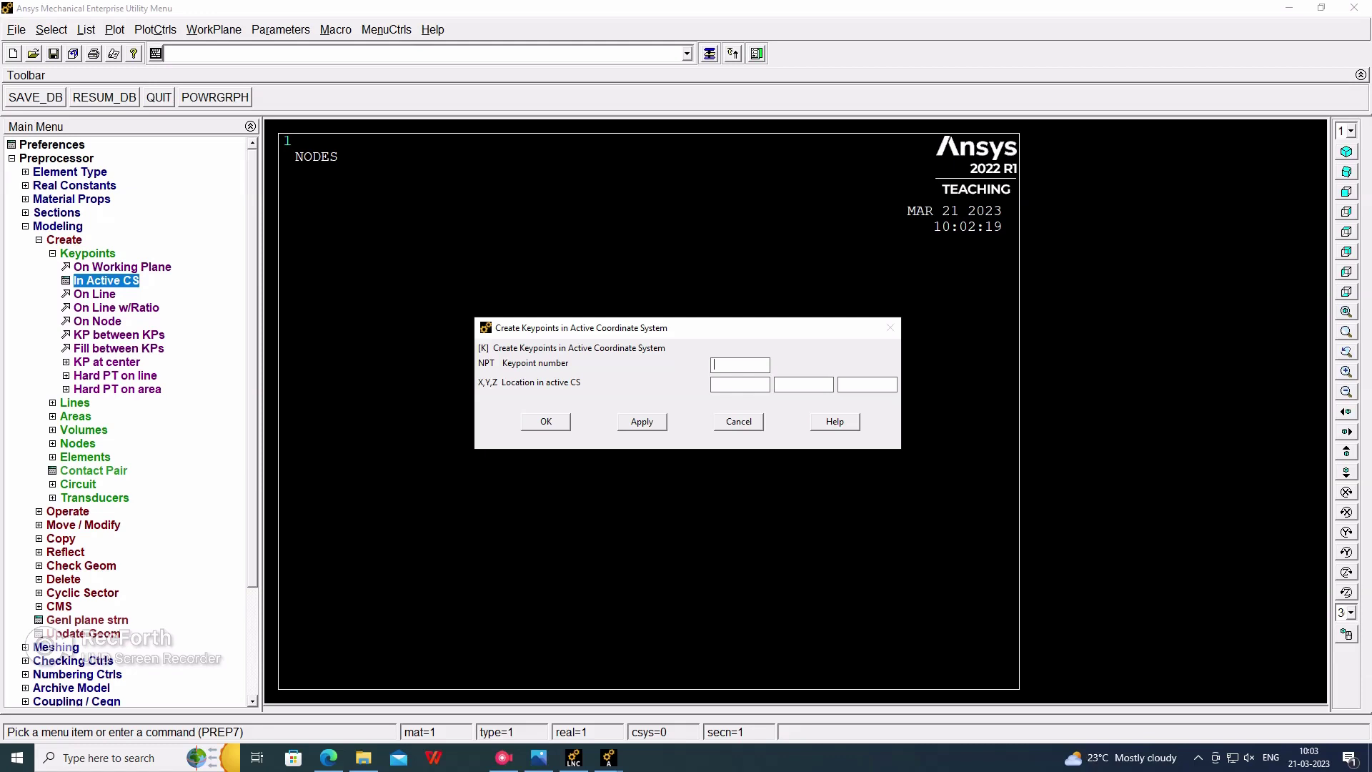
- Create the first keypoint at the origin and the second at X 20
left_click(641, 422)
left_click(739, 383)
type("20")
key("Return")
- Create keypoints at X 40, X 80 and X 100, finish keypoint creation and refresh the plot
double_click(718, 384)
type("1")
key("BackSpace")
type("40")
key("Return")
key("Tab")
type("80")
key("Return")
key("Tab")
type("100")
key("Return")
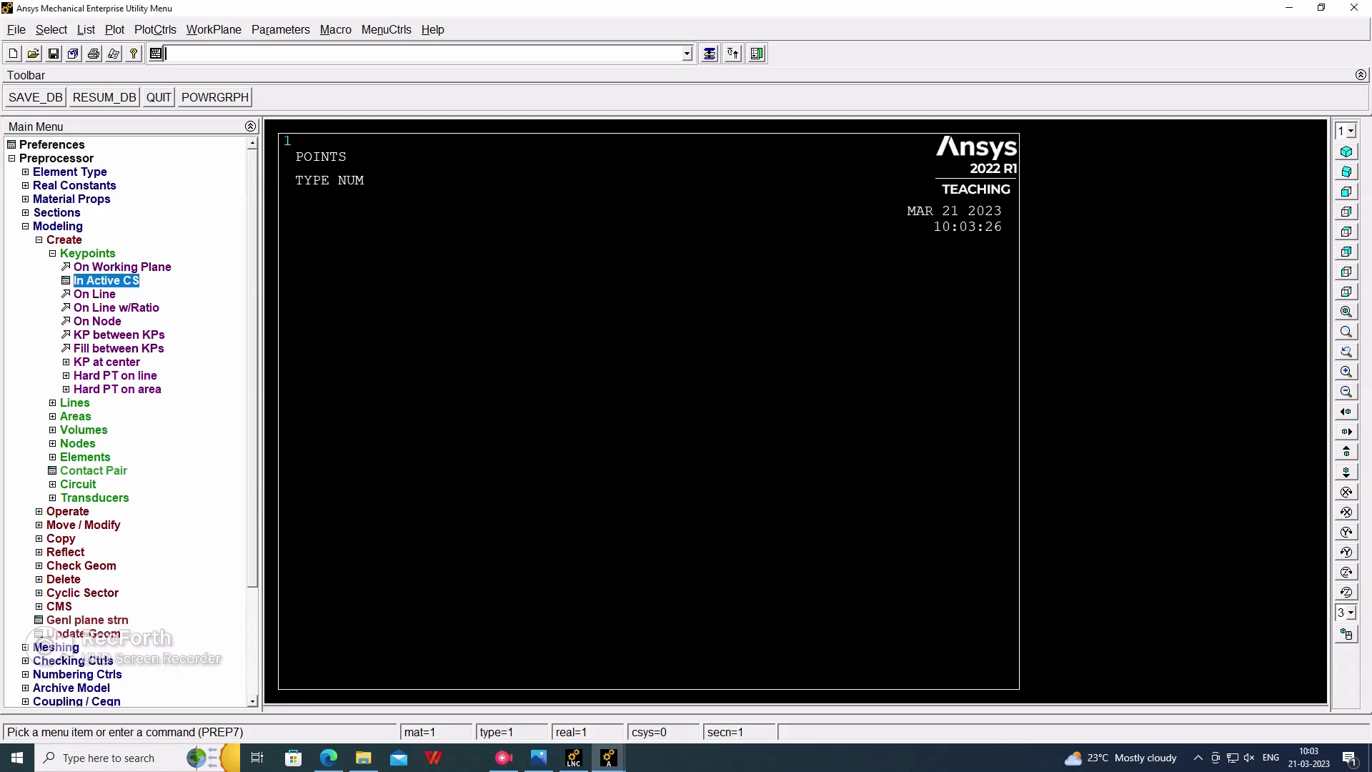
right_click(571, 370)
left_click(627, 428)
- Create four straight lines joining keypoints 1 to 2, 2 to 3, 3 to 4 and 4 to 5
left_click(88, 254)
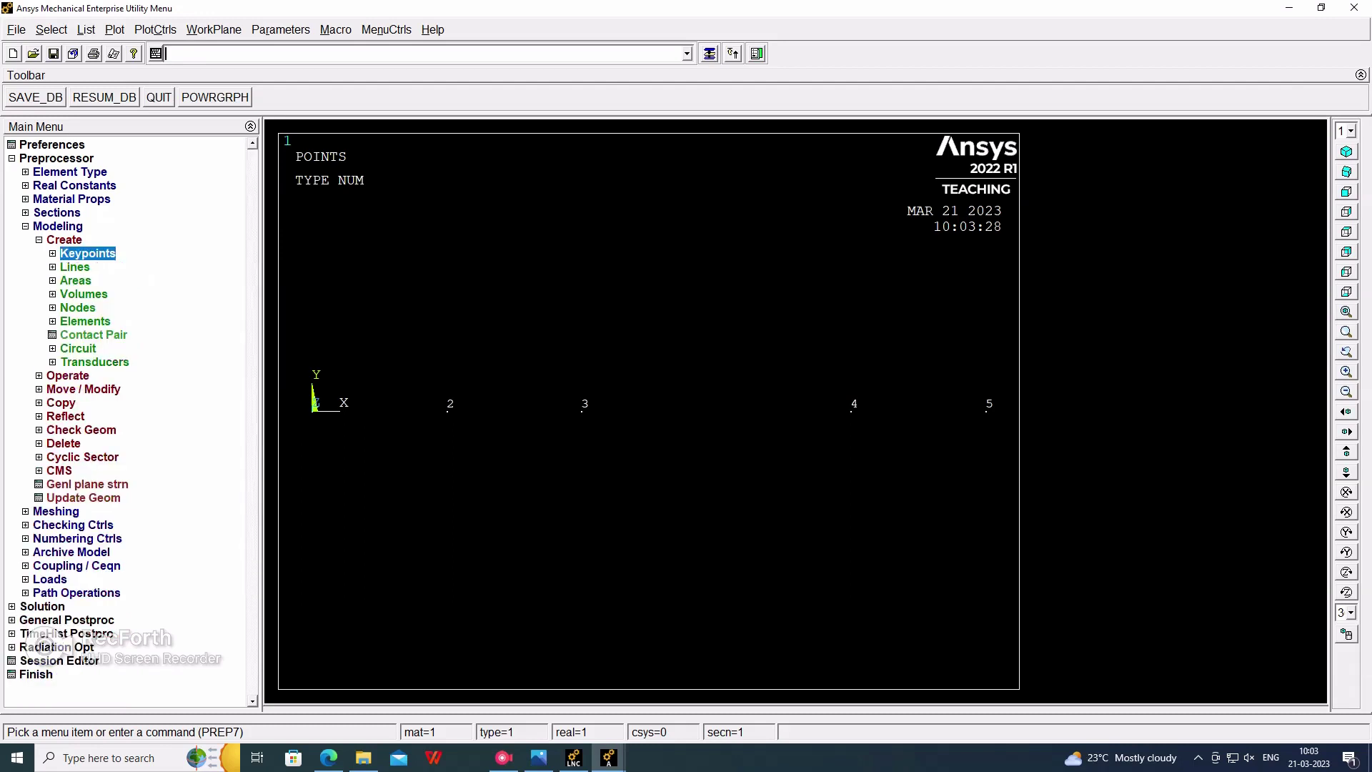
left_click(75, 267)
left_click(89, 281)
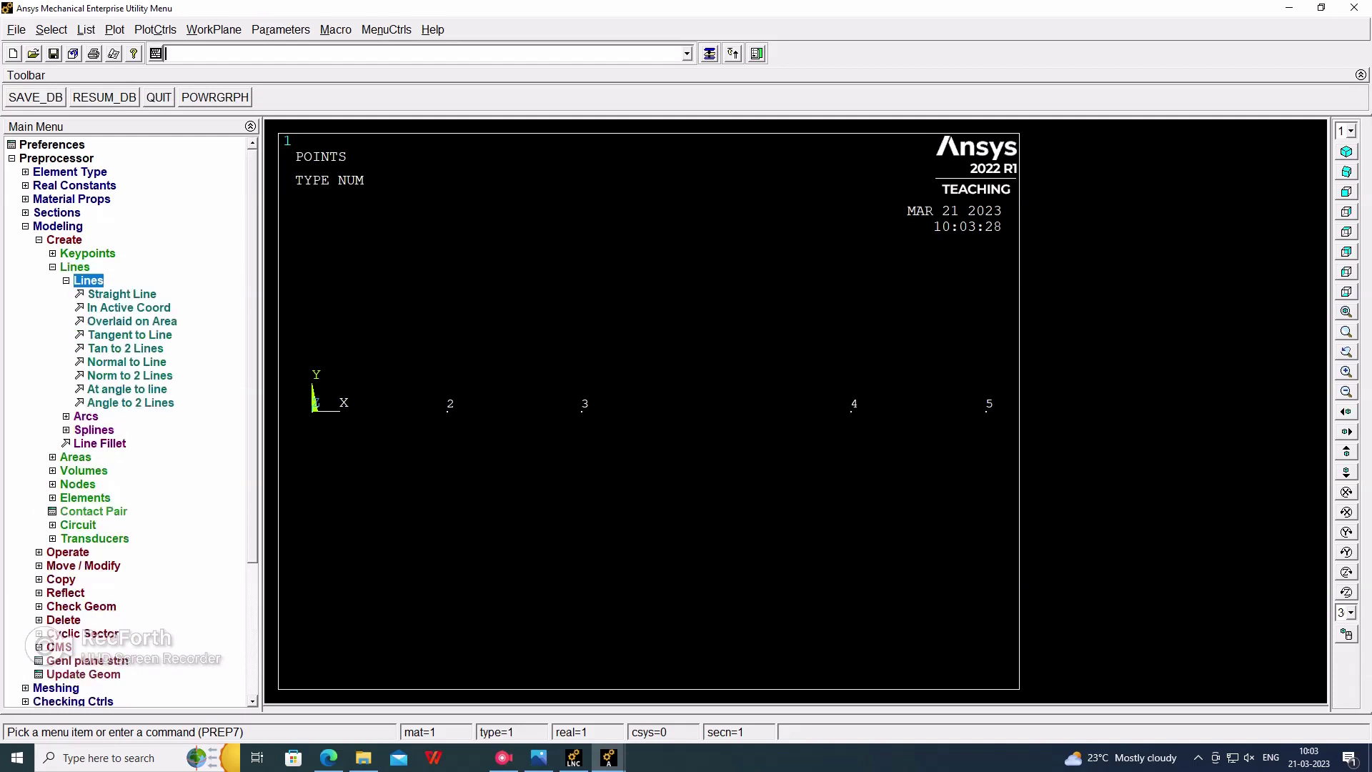
left_click(121, 294)
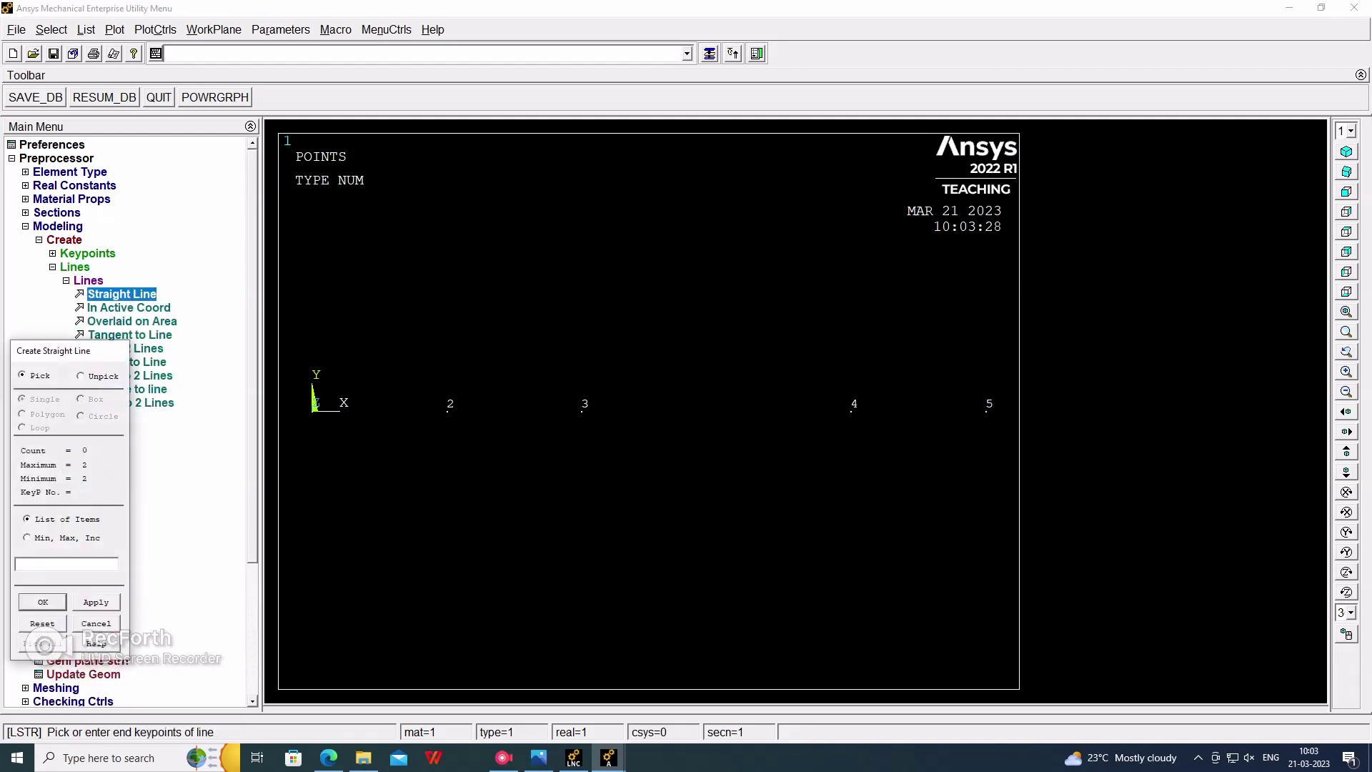
left_click(313, 411)
left_click(447, 411)
left_click(583, 410)
left_click(851, 411)
left_click(851, 411)
left_click(986, 410)
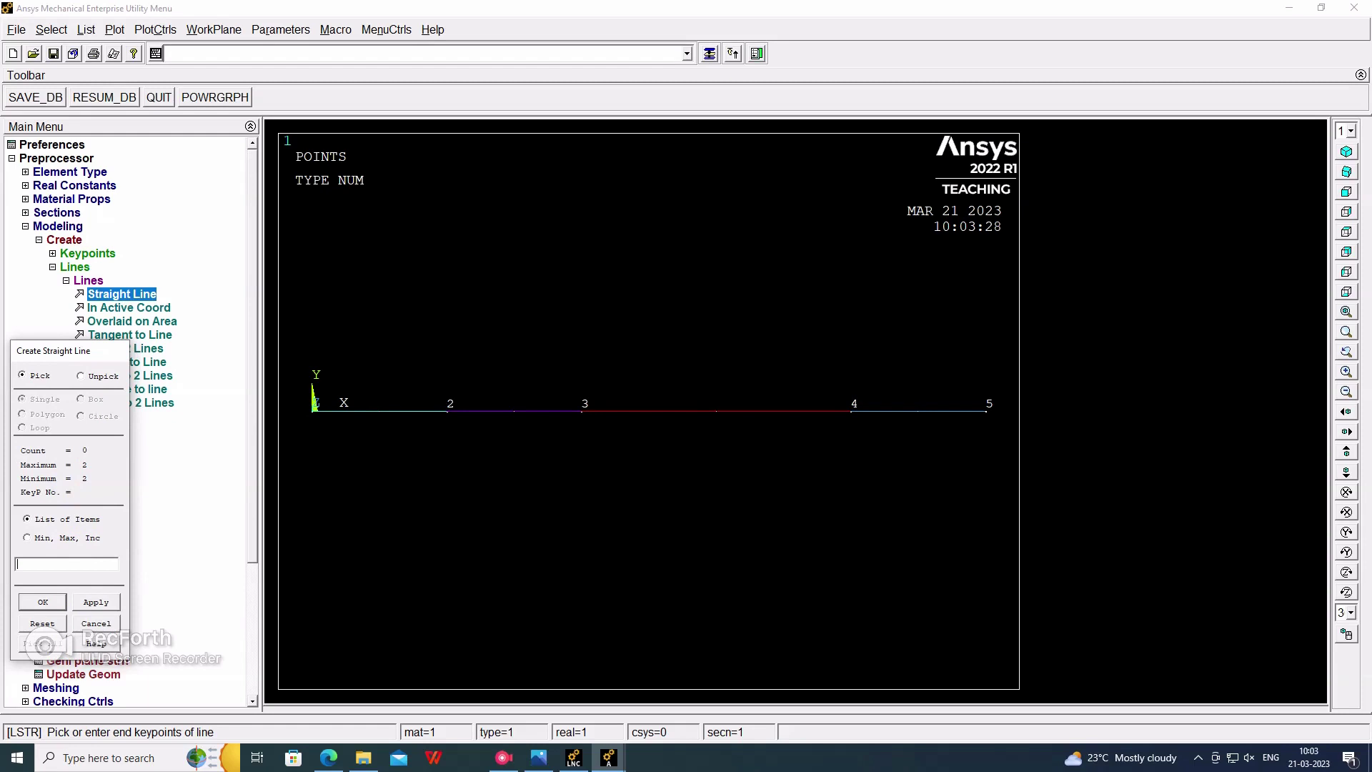
left_click(42, 602)
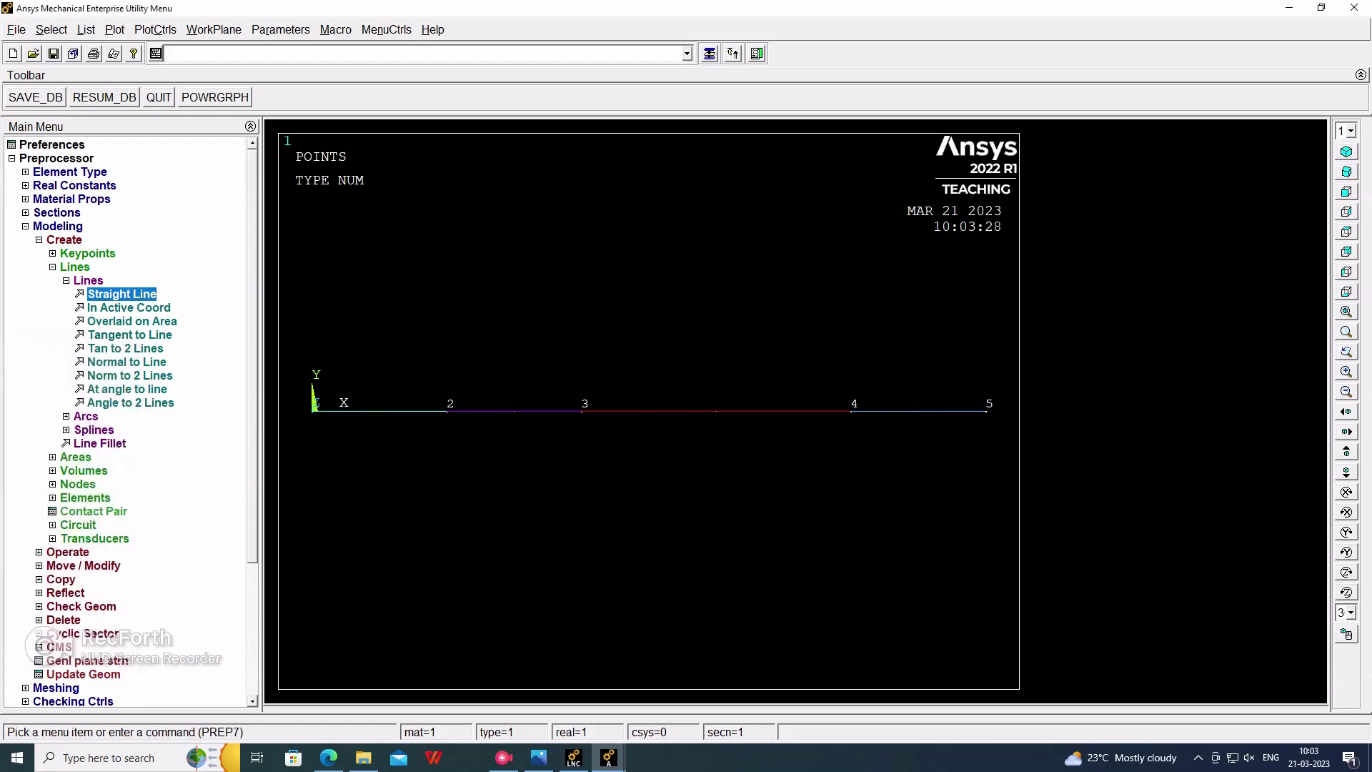
- Leave the modeling commands and open the MeshTool
left_click(53, 267)
left_click(40, 239)
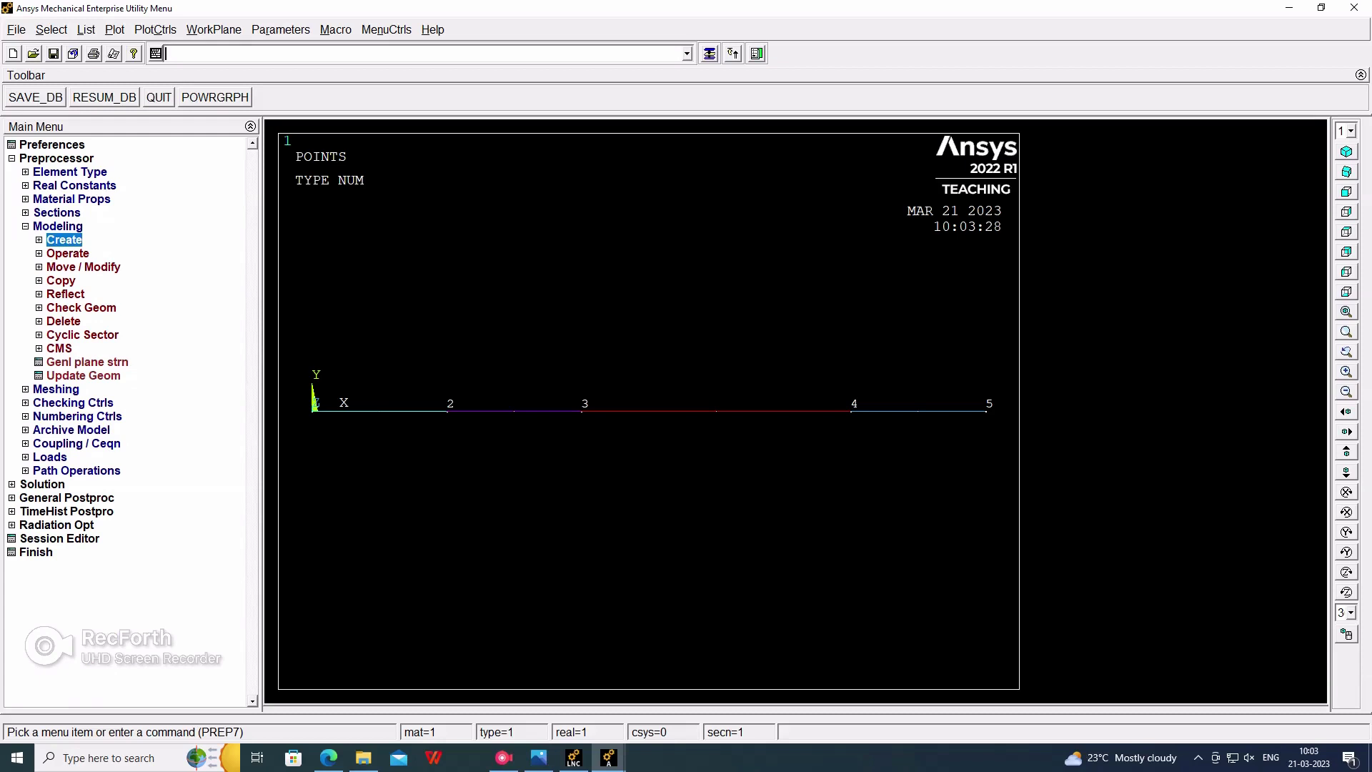
key("Left")
key("Left")
key("Down")
key("Right")
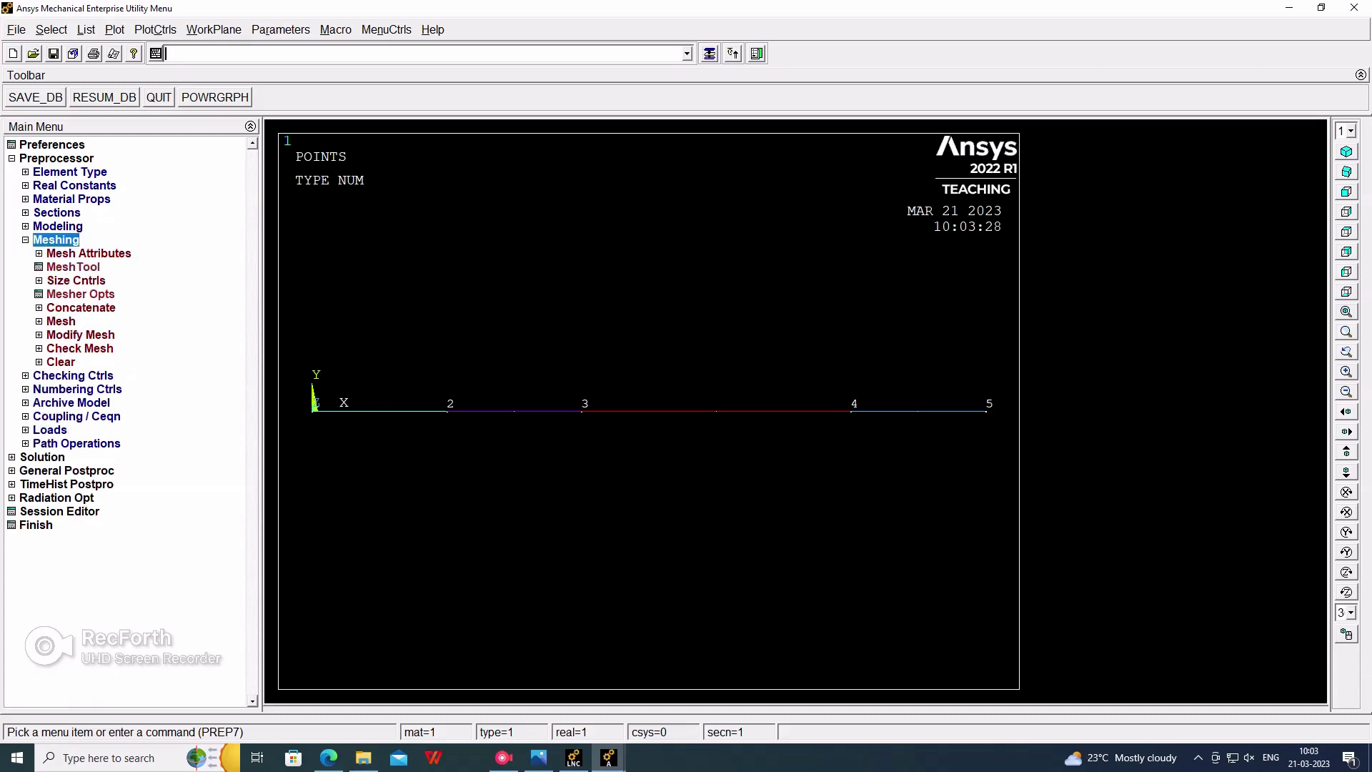
key("Down")
key("Down")
key("Return")
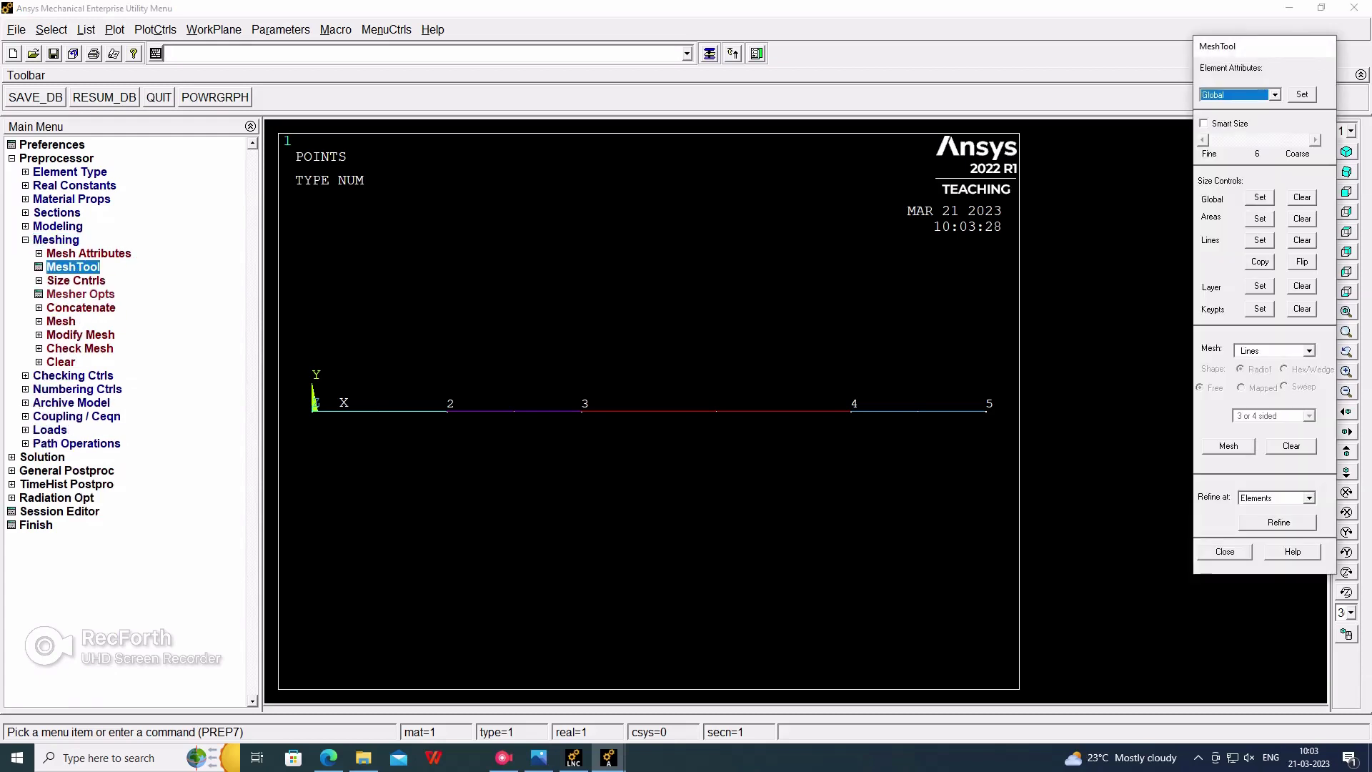
- Set 10 element divisions on the lines between keypoints 1-2, 2-3 and 4-5
left_click(1260, 240)
left_click(379, 411)
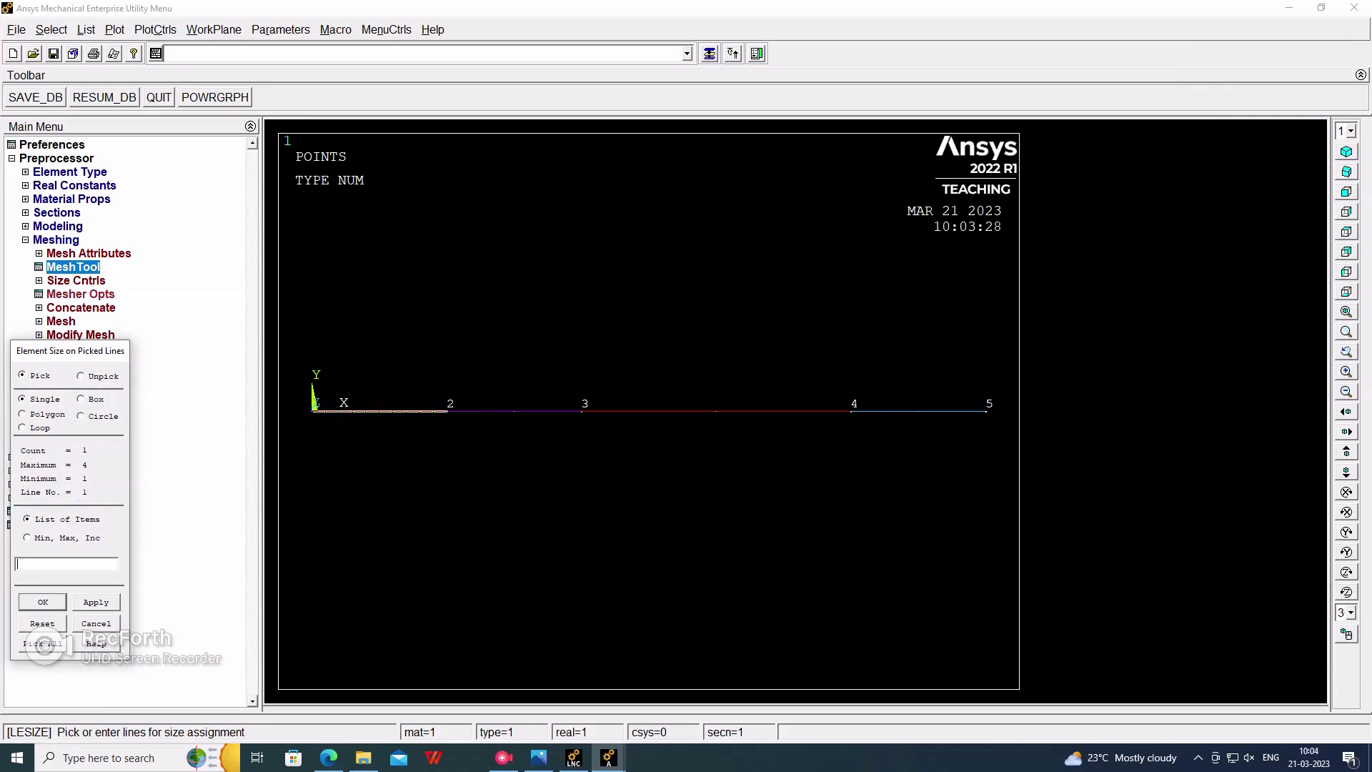
left_click(513, 411)
left_click(922, 411)
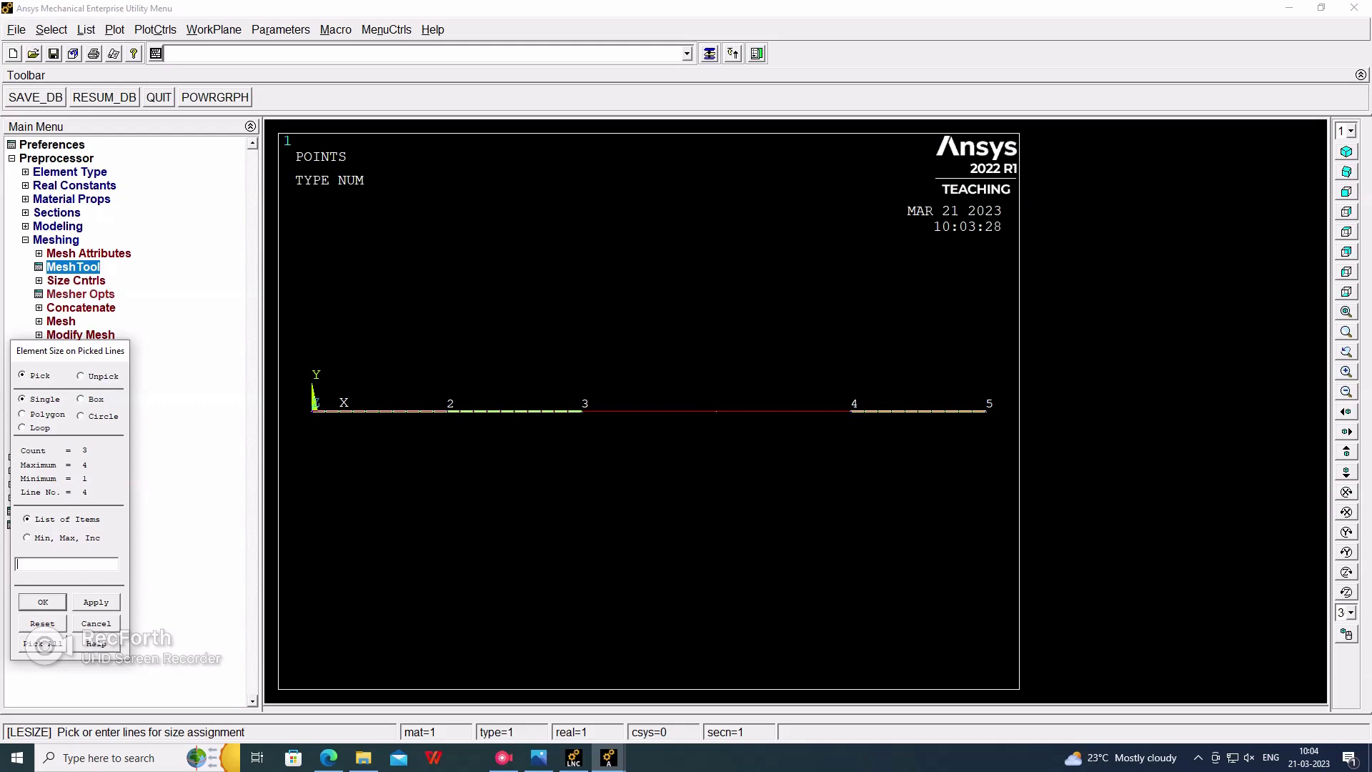
left_click(43, 602)
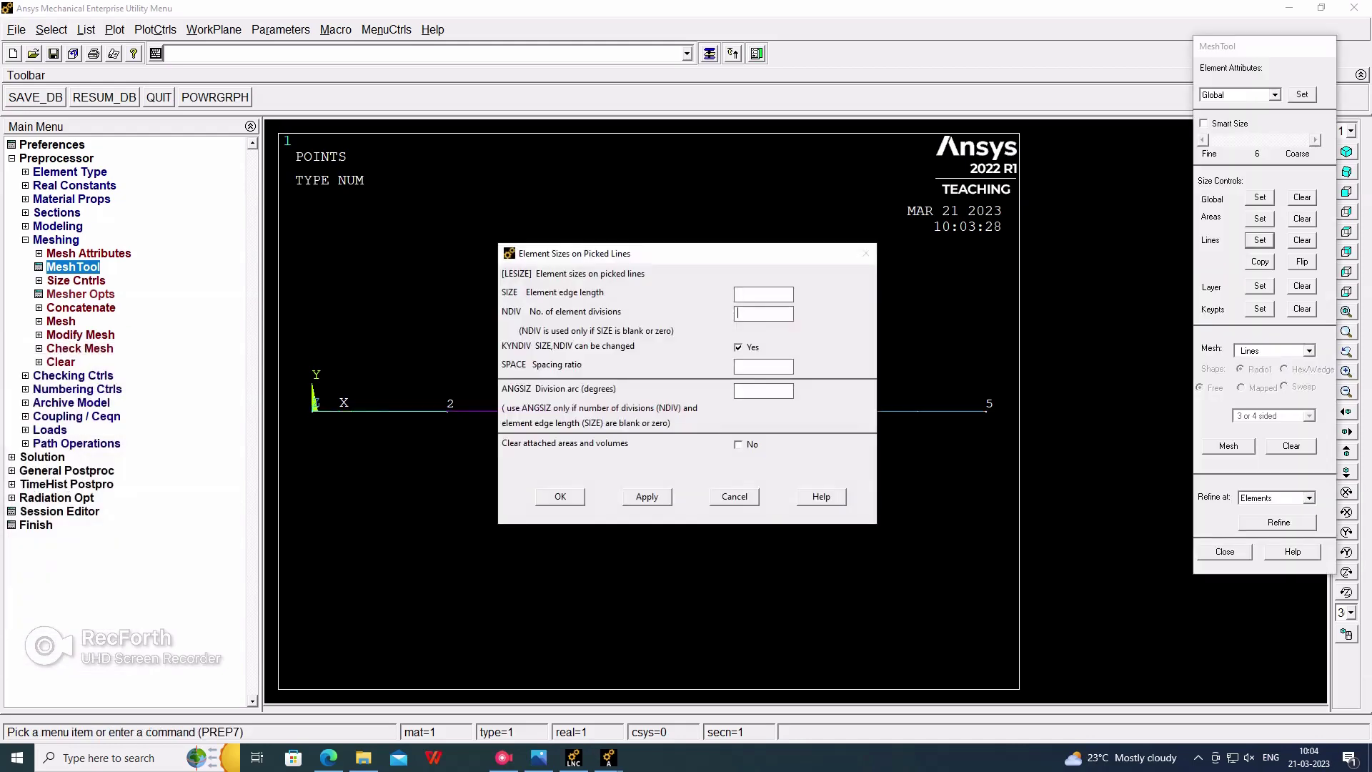
type("10")
key("Return")
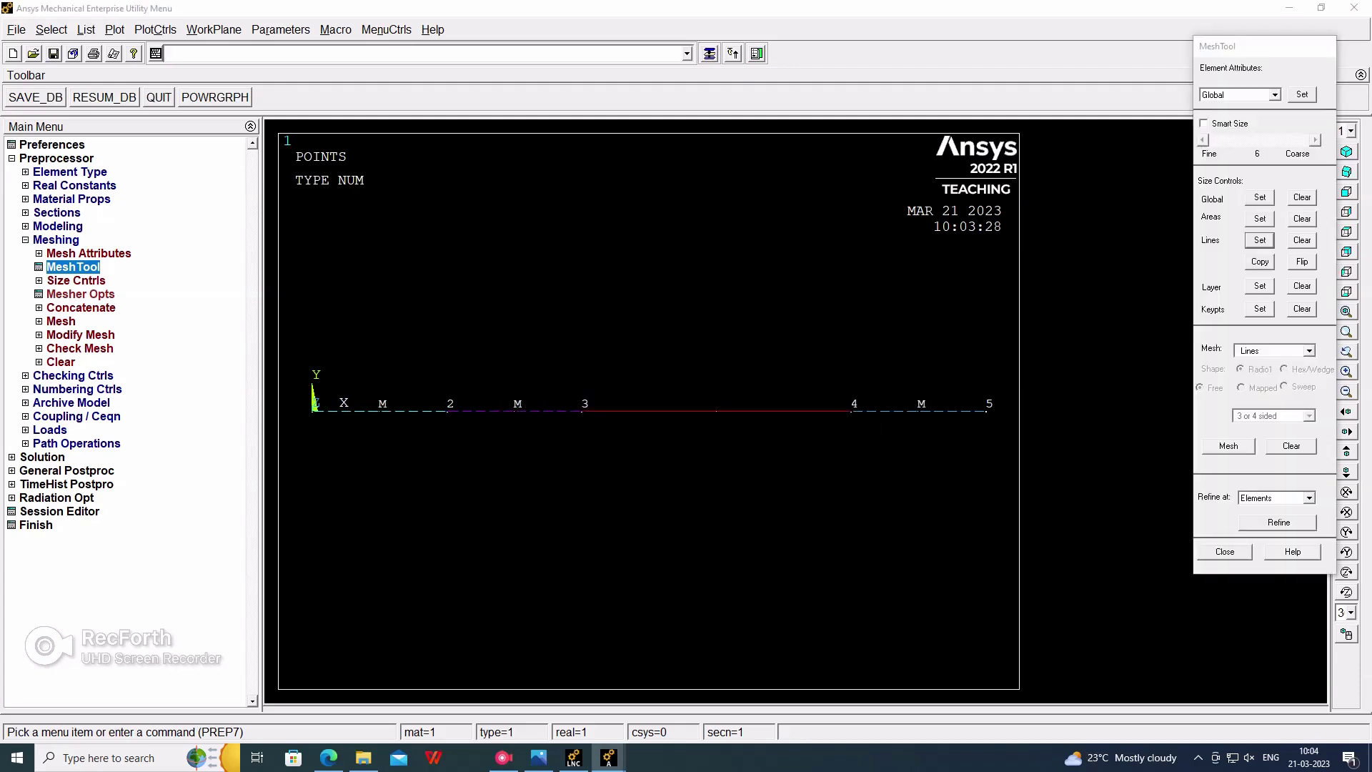
- Set 1 element division on the line between keypoints 3 and 4
left_click(1259, 240)
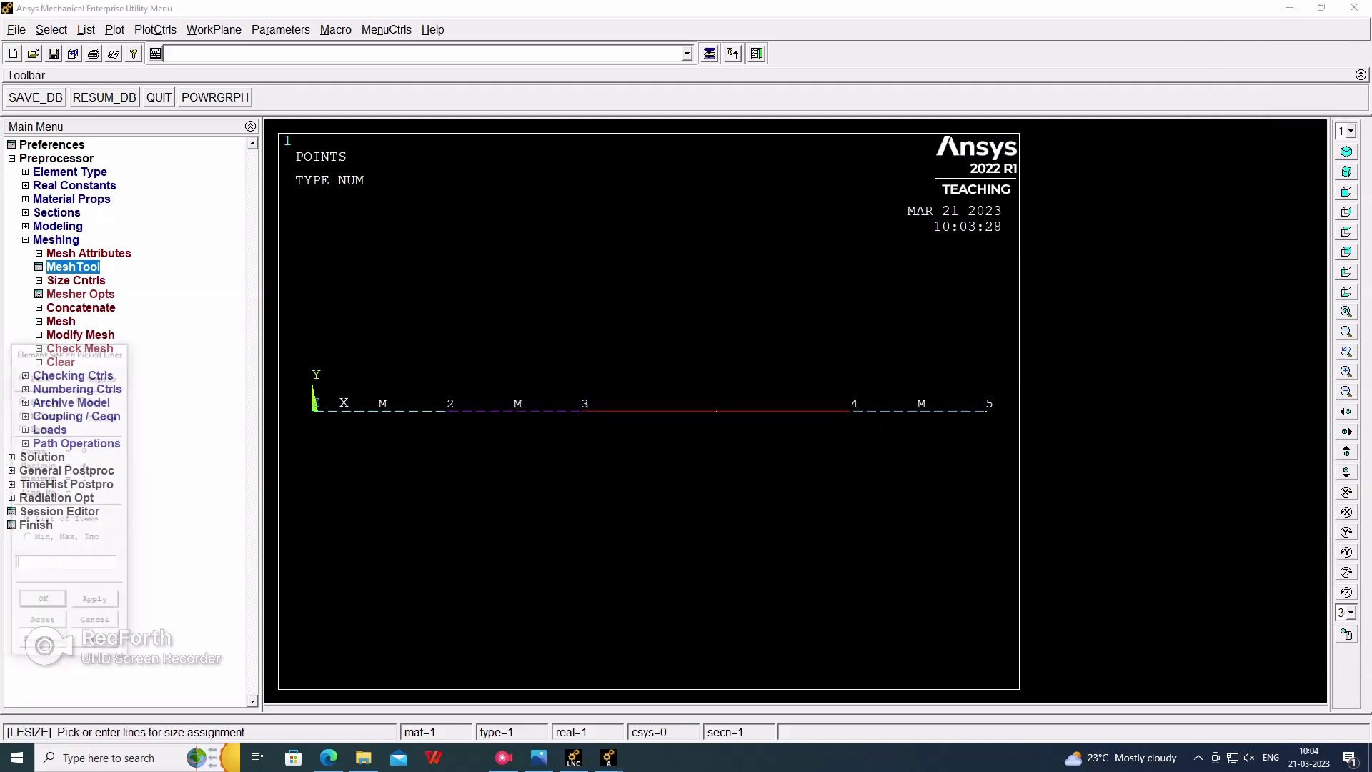
left_click(716, 412)
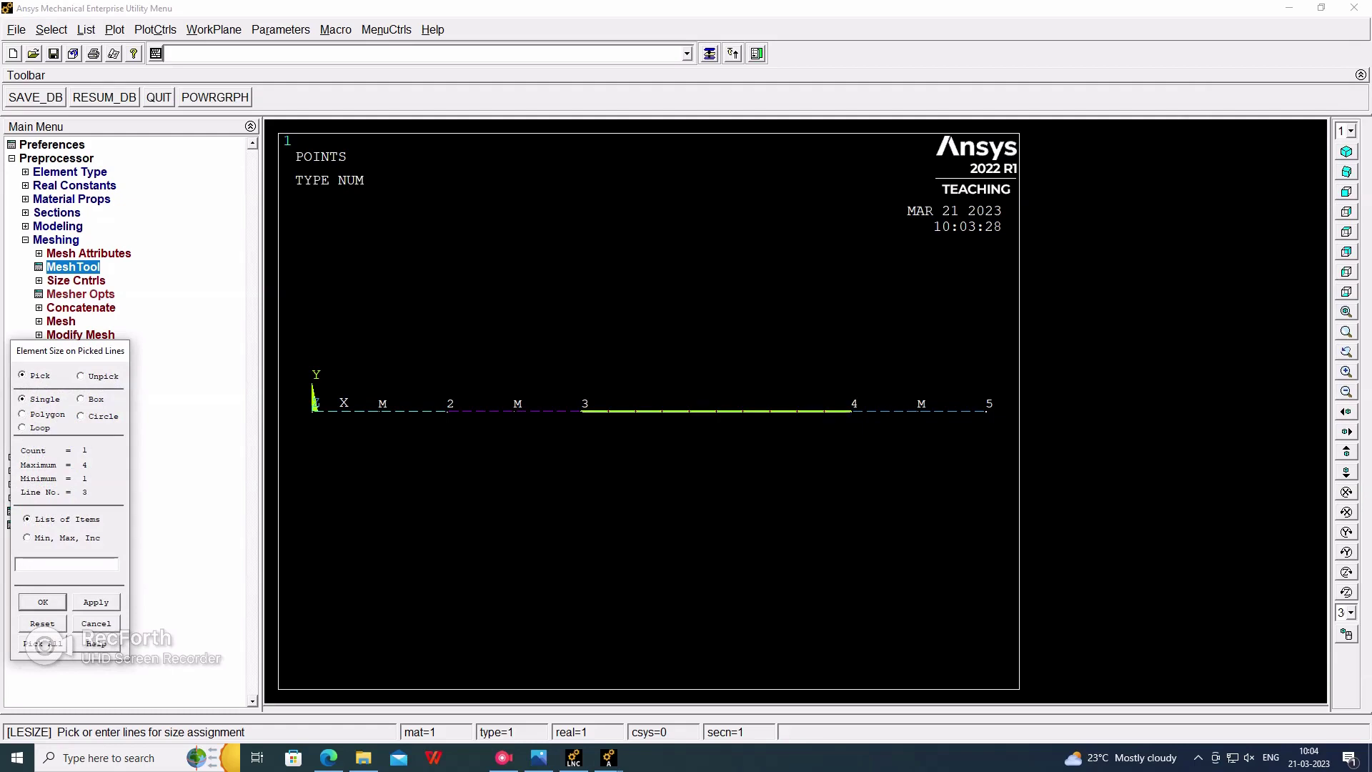
key("Return")
double_click(743, 314)
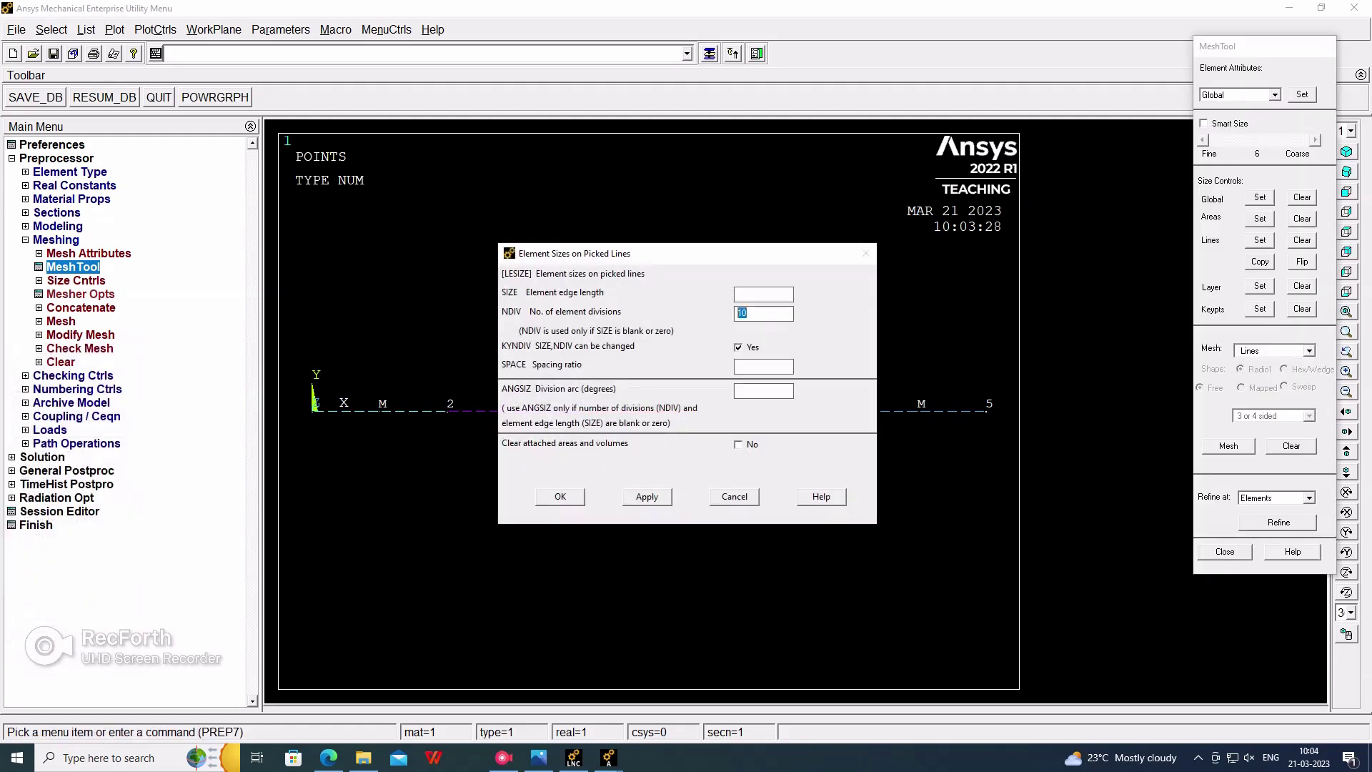
type("1")
left_click(560, 496)
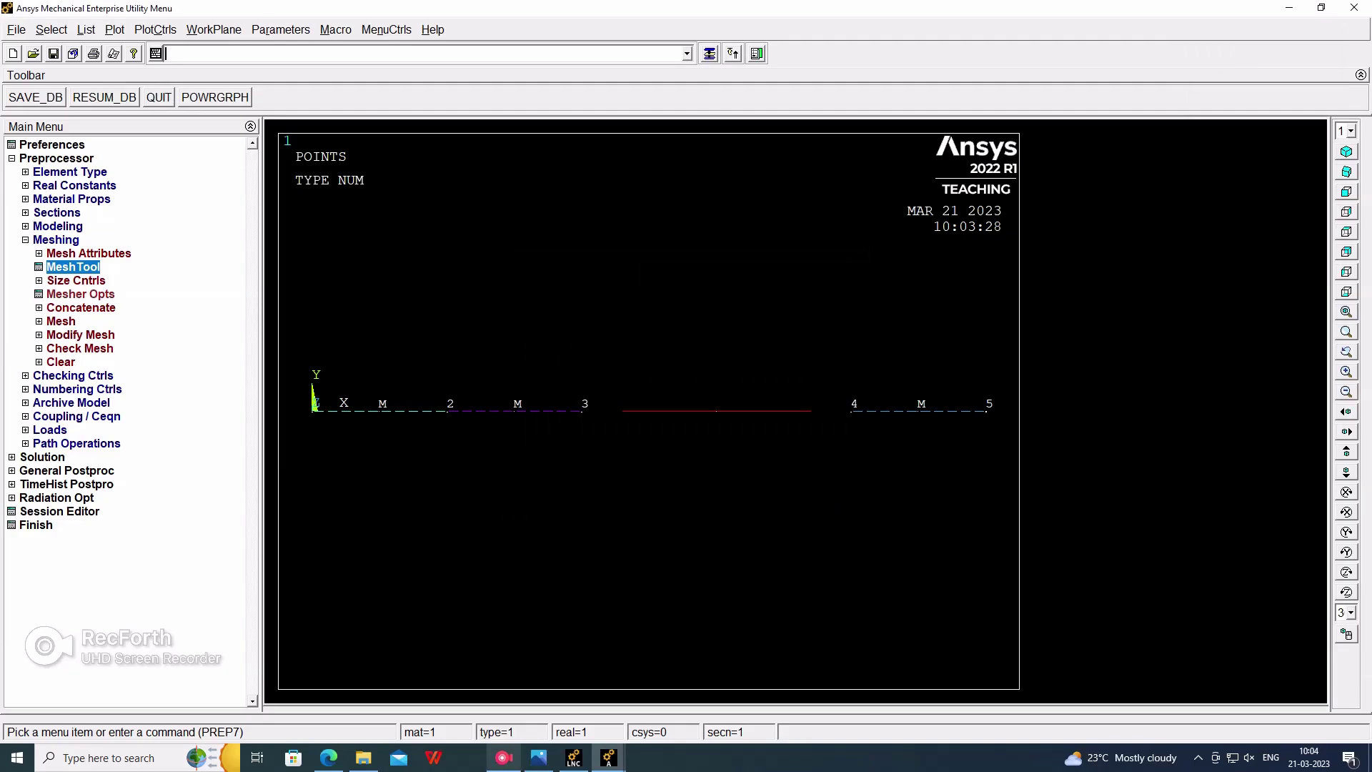
- Consult the beam problem sheet and mesh all the beam lines
left_click(538, 757)
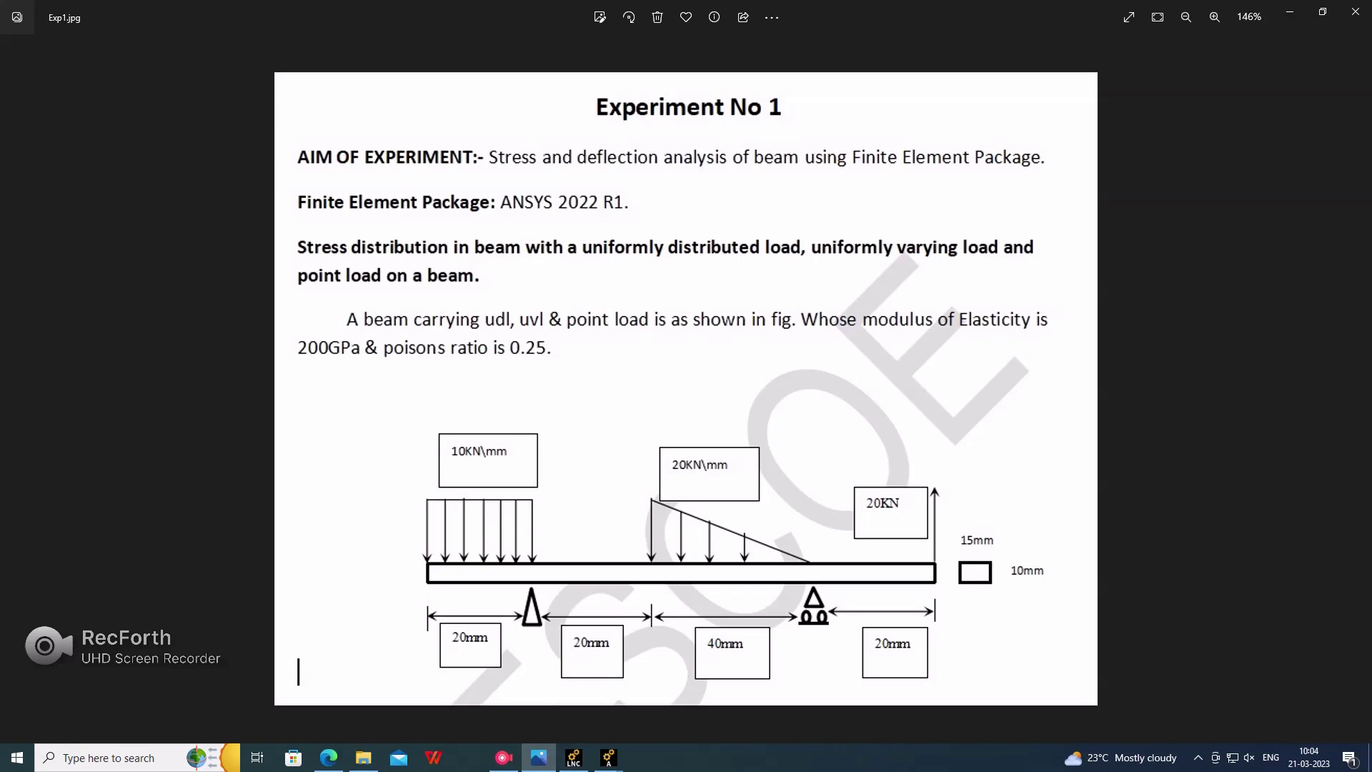
mouse_move(608, 758)
left_click(682, 686)
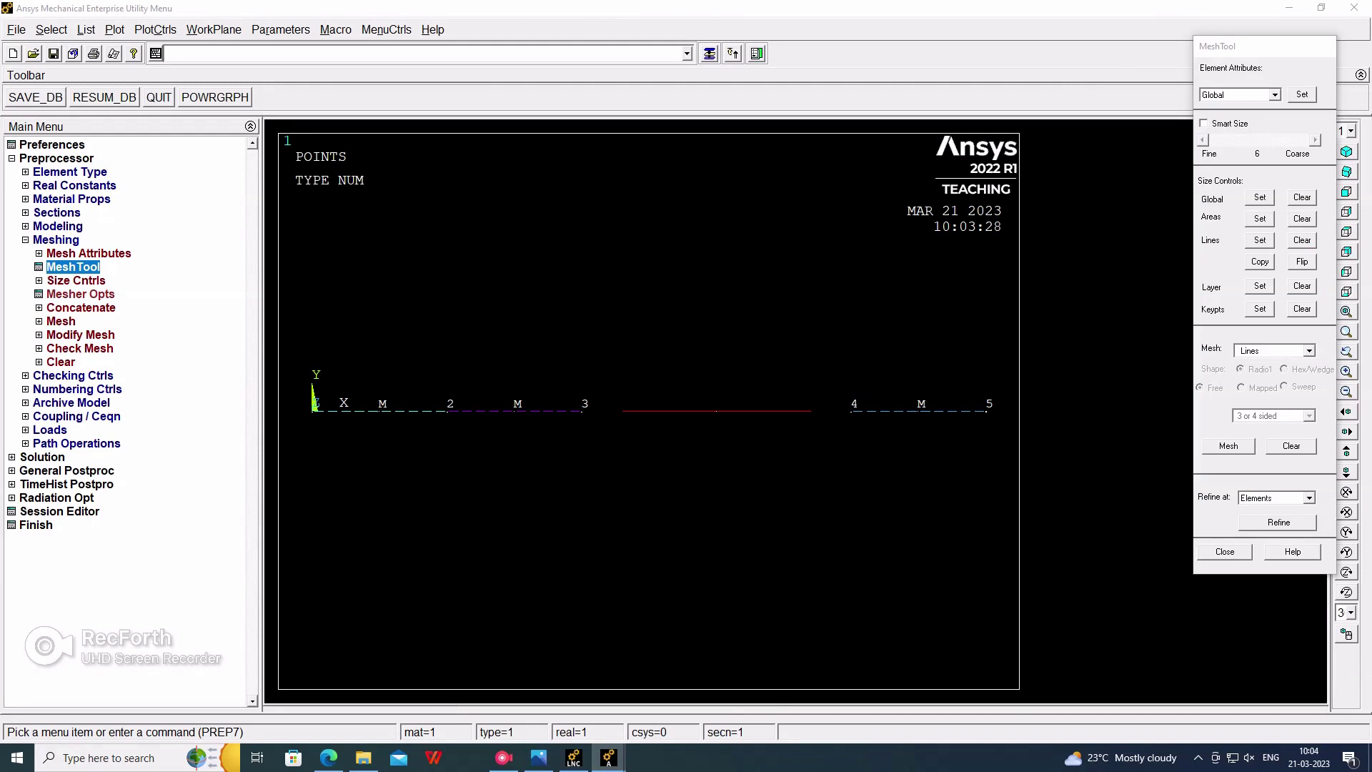
left_click(1228, 446)
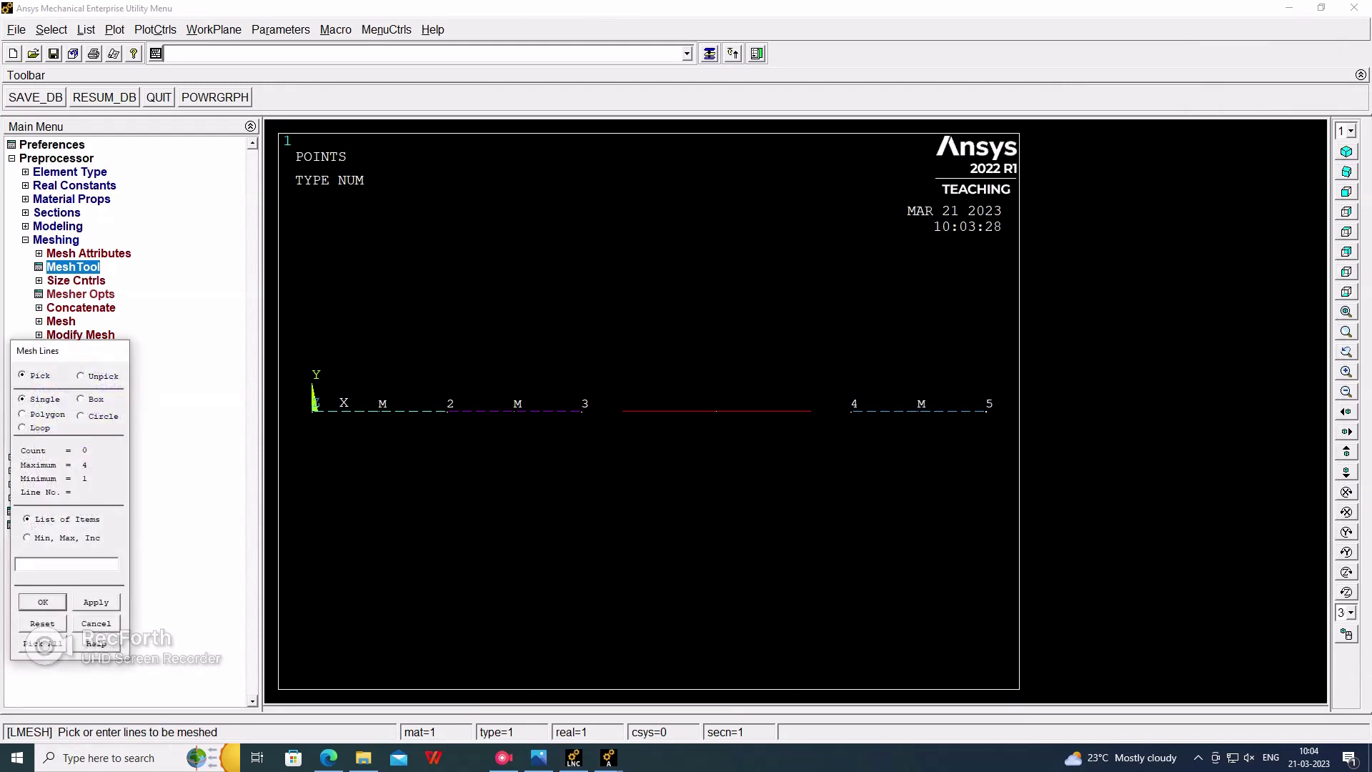
left_click_drag(87, 359, 734, 267)
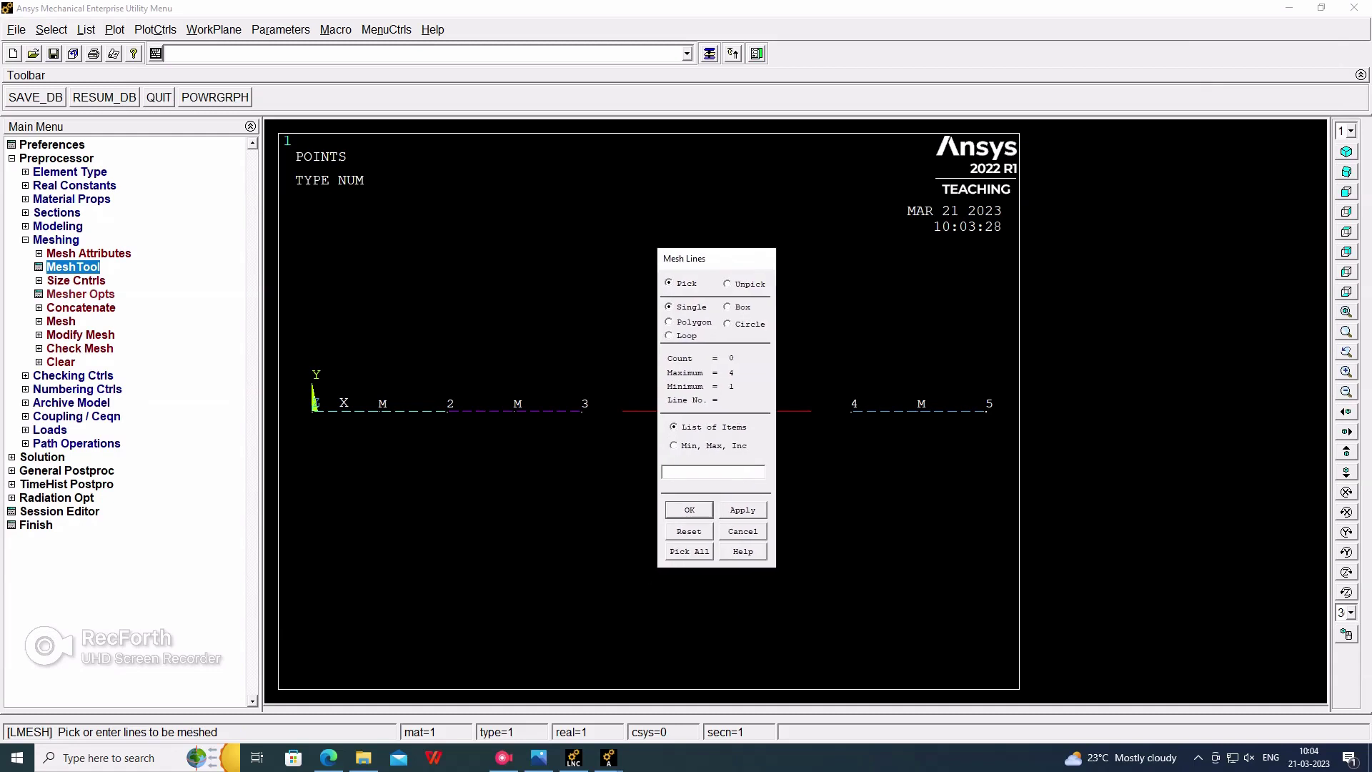
left_click(689, 551)
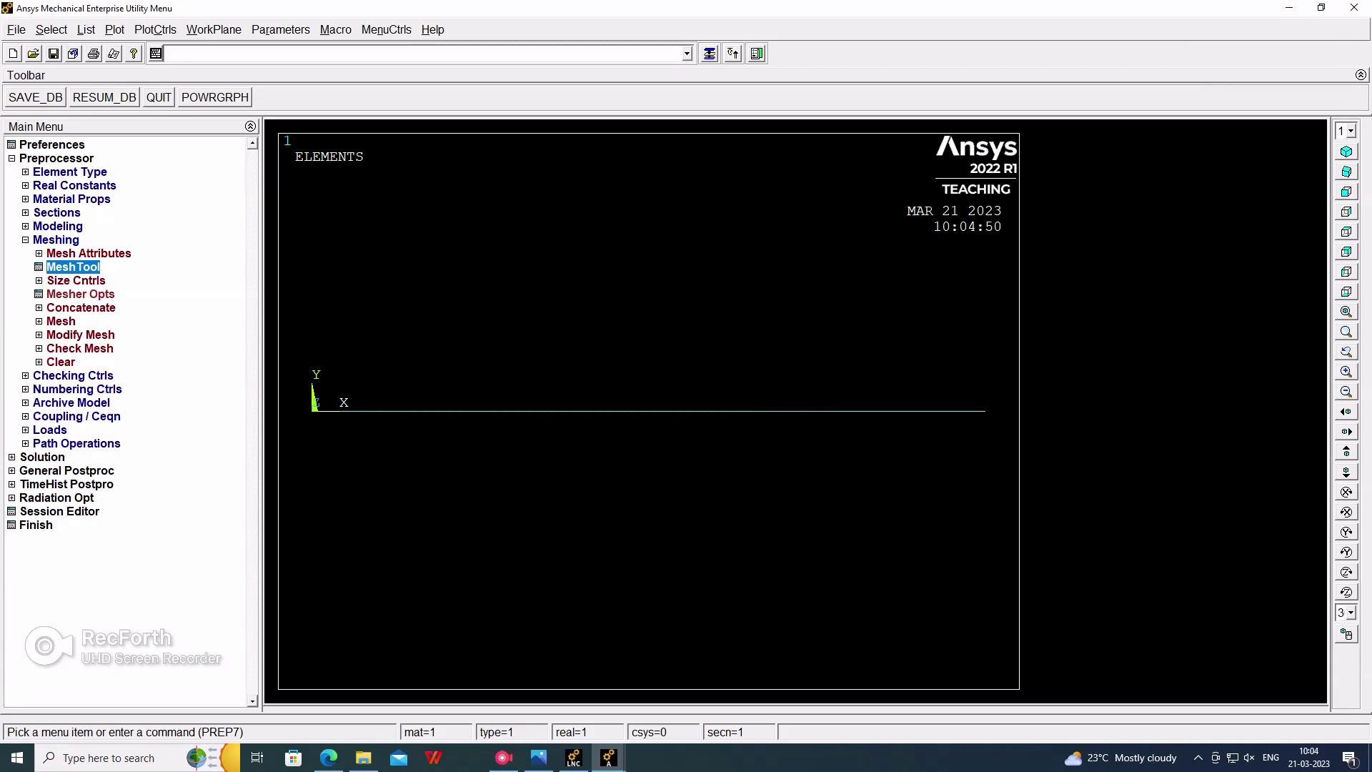
- Plot the model's keypoints instead of its elements
left_click(114, 30)
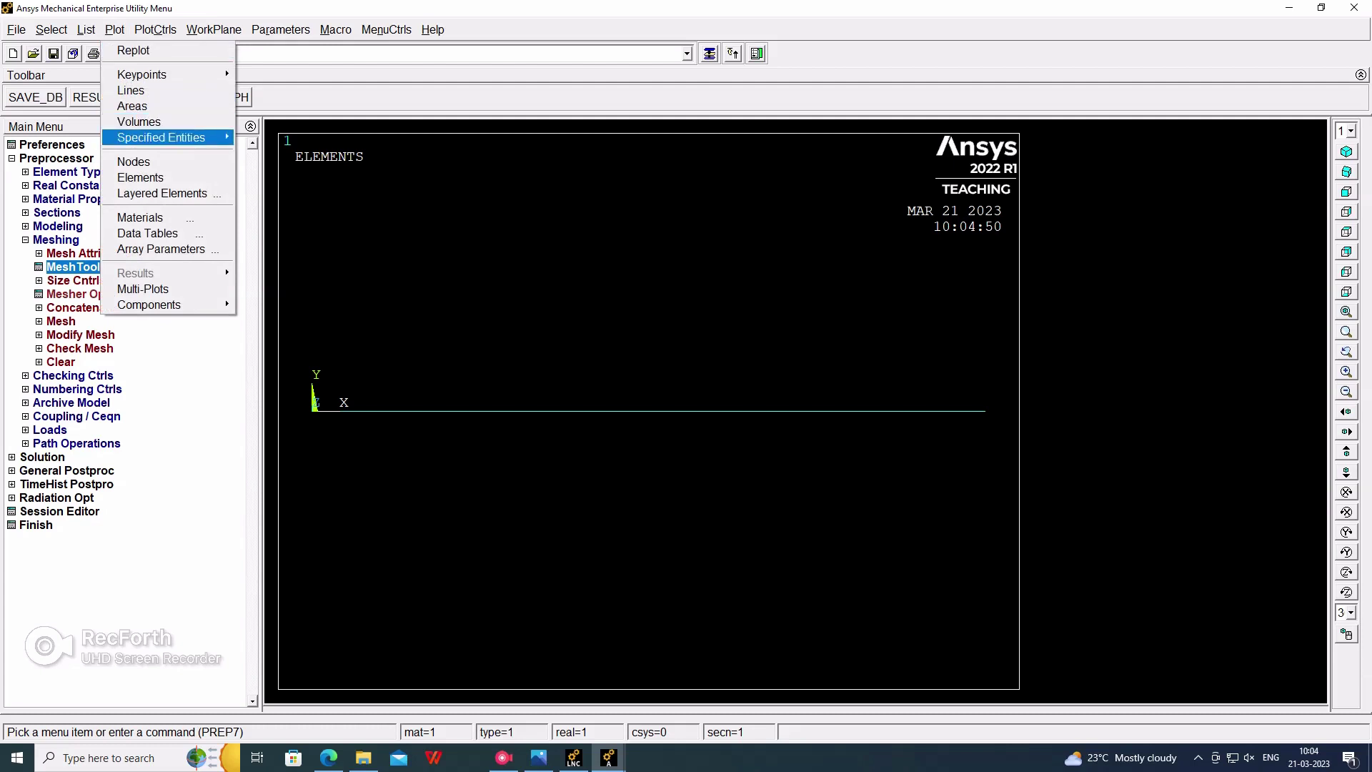
key("Right")
key("Return")
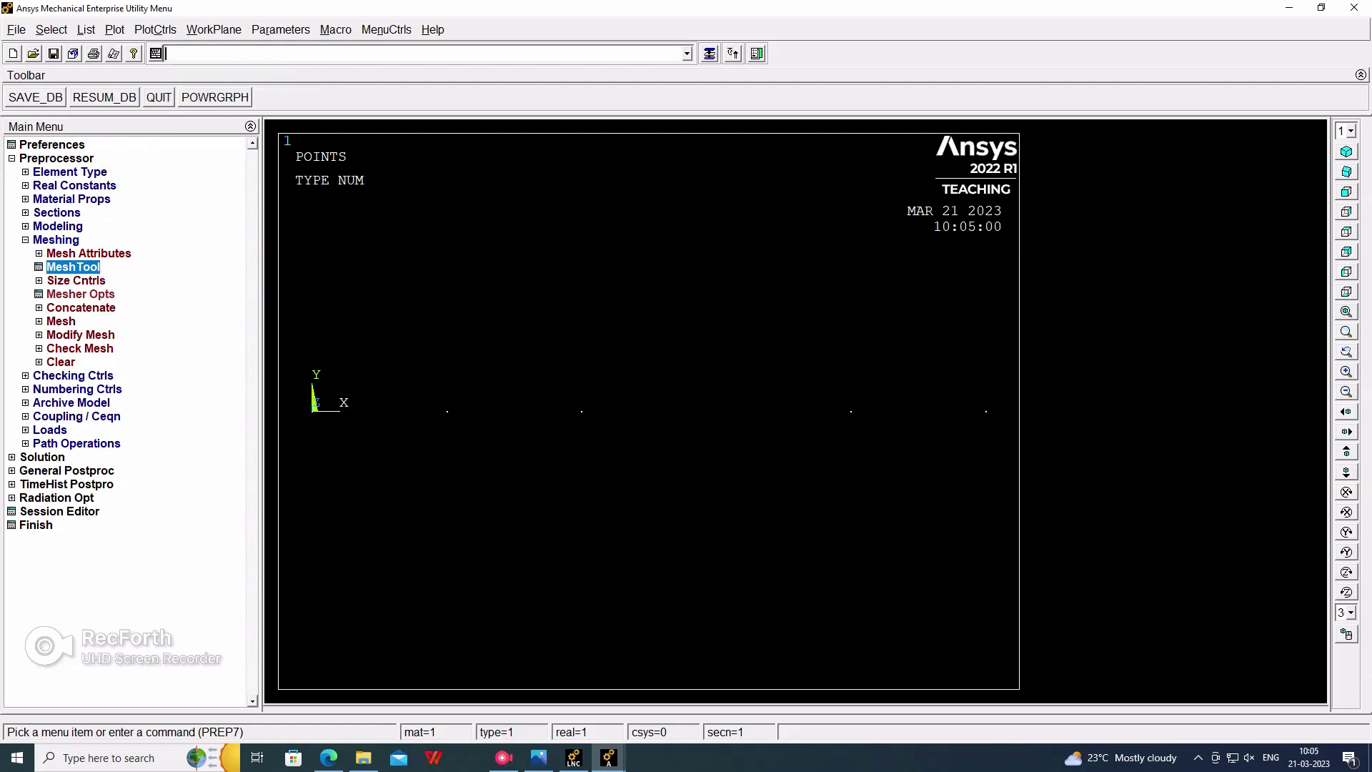
- Constrain all DOF at keypoint 2, the beam's left support, with a structural displacement constraint
left_click(54, 240)
left_click(50, 308)
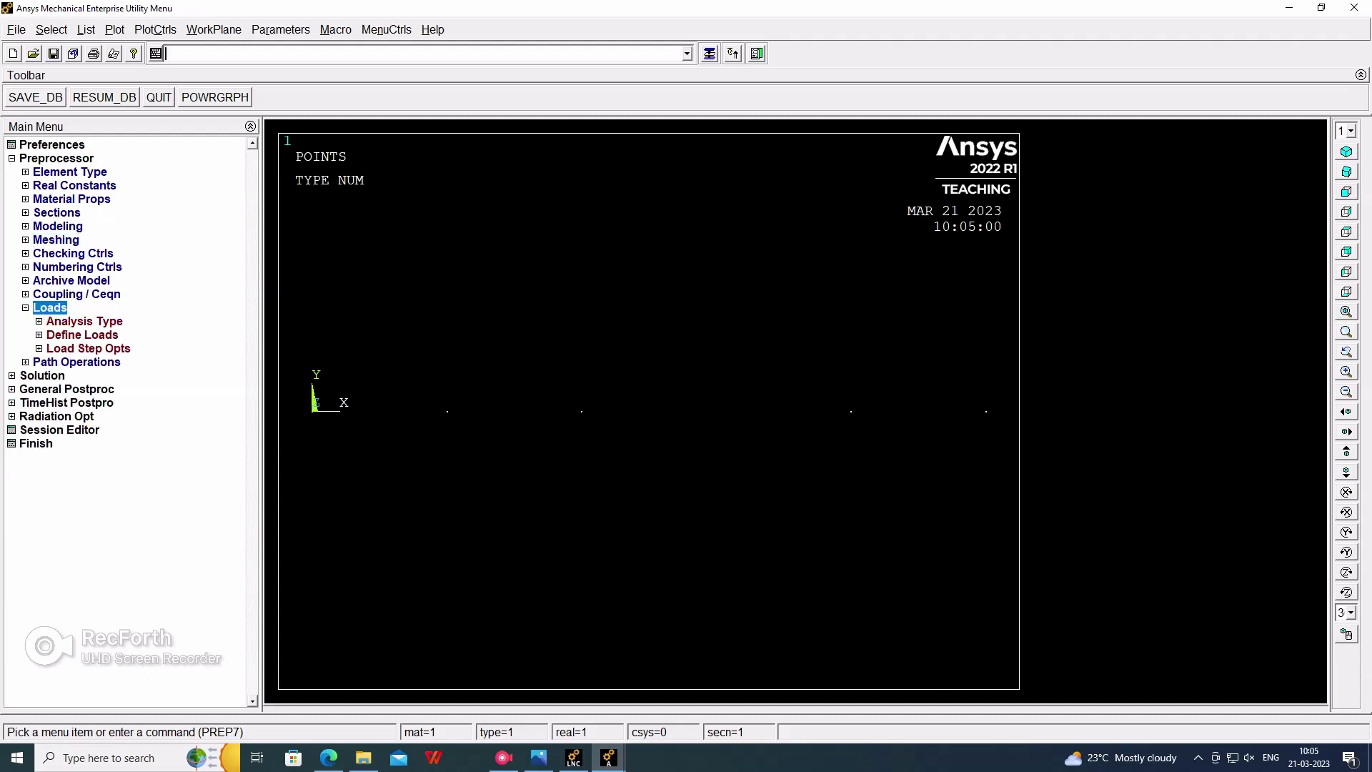
left_click(82, 335)
left_click(76, 362)
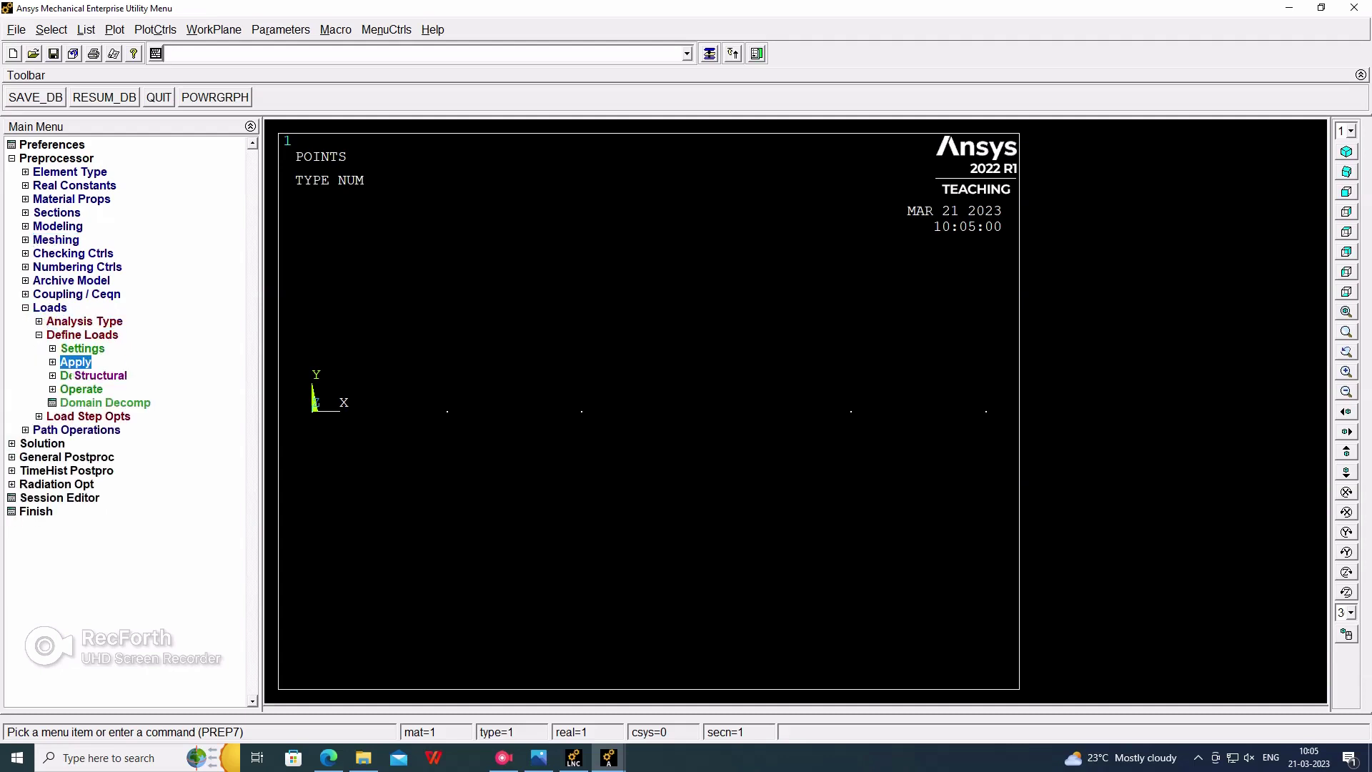
left_click(100, 375)
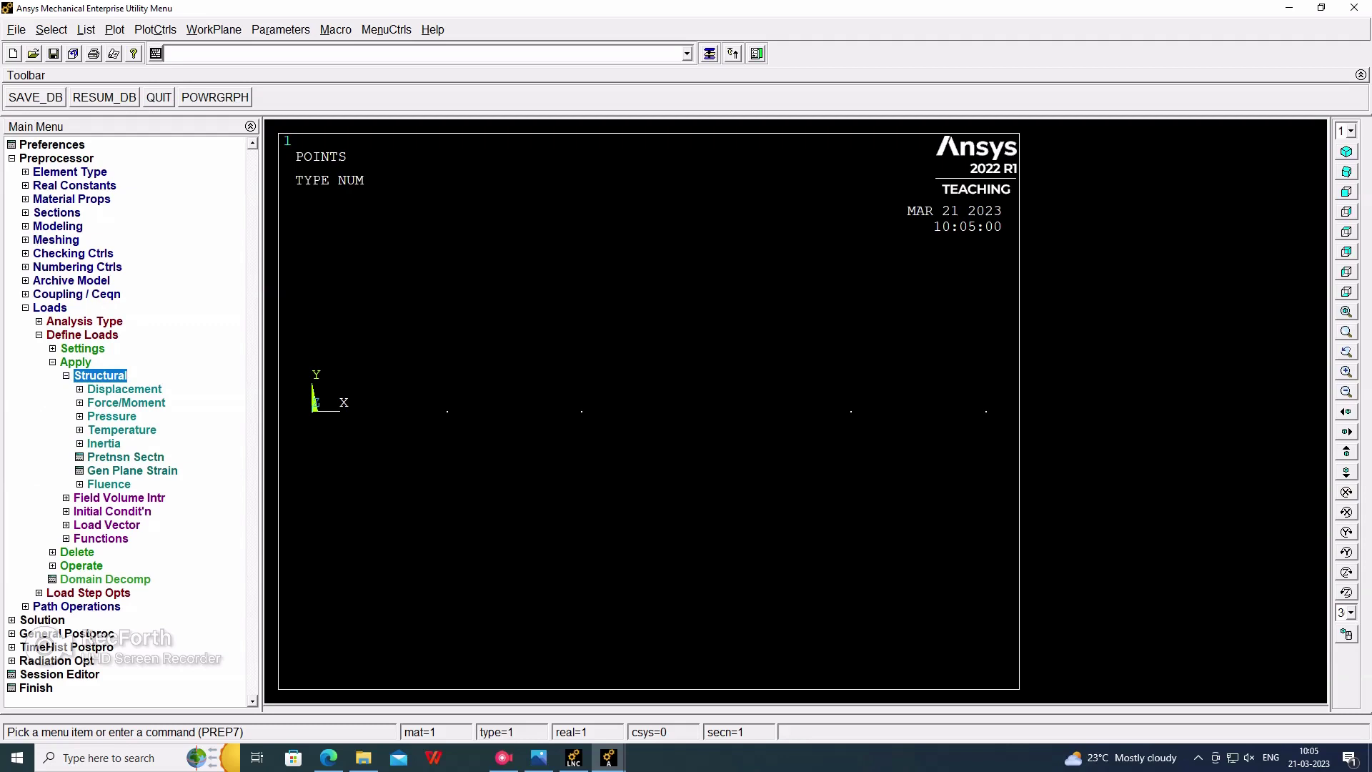
left_click(124, 390)
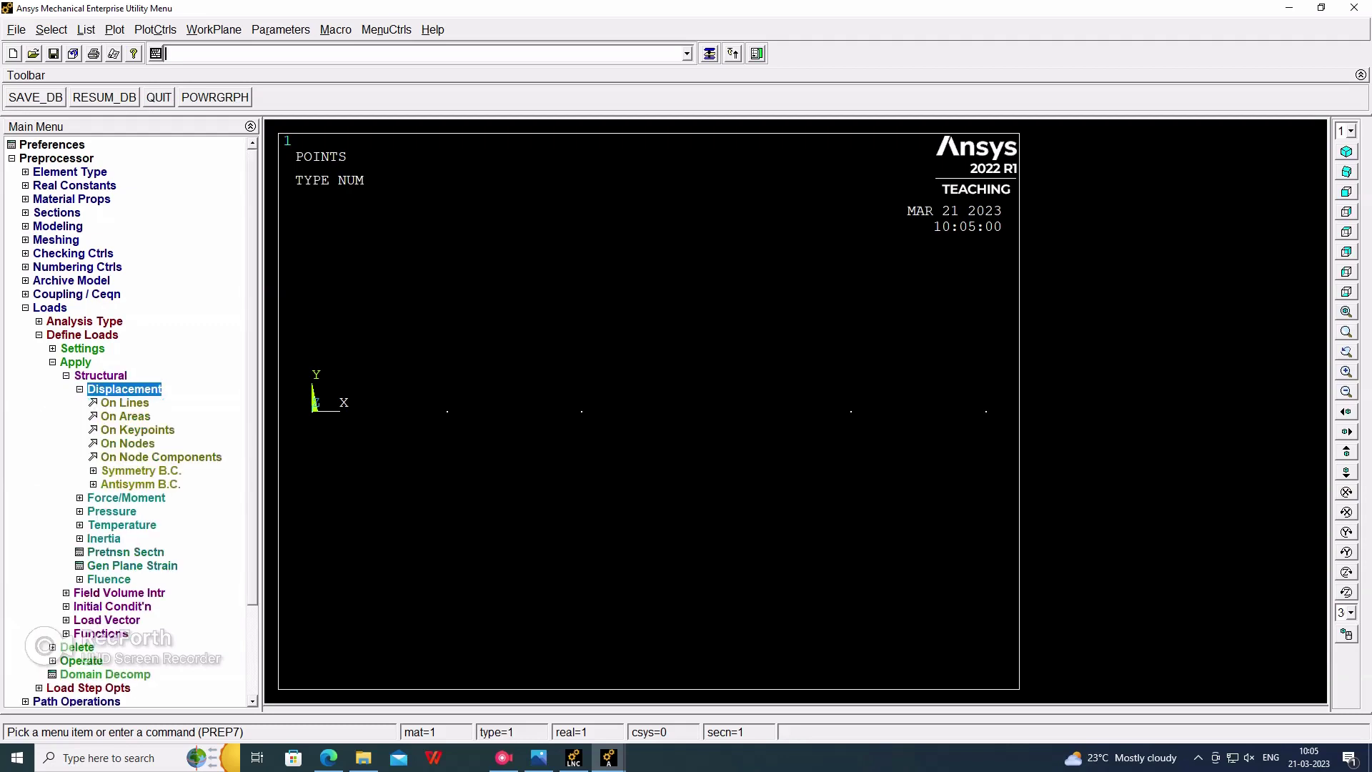
left_click(137, 430)
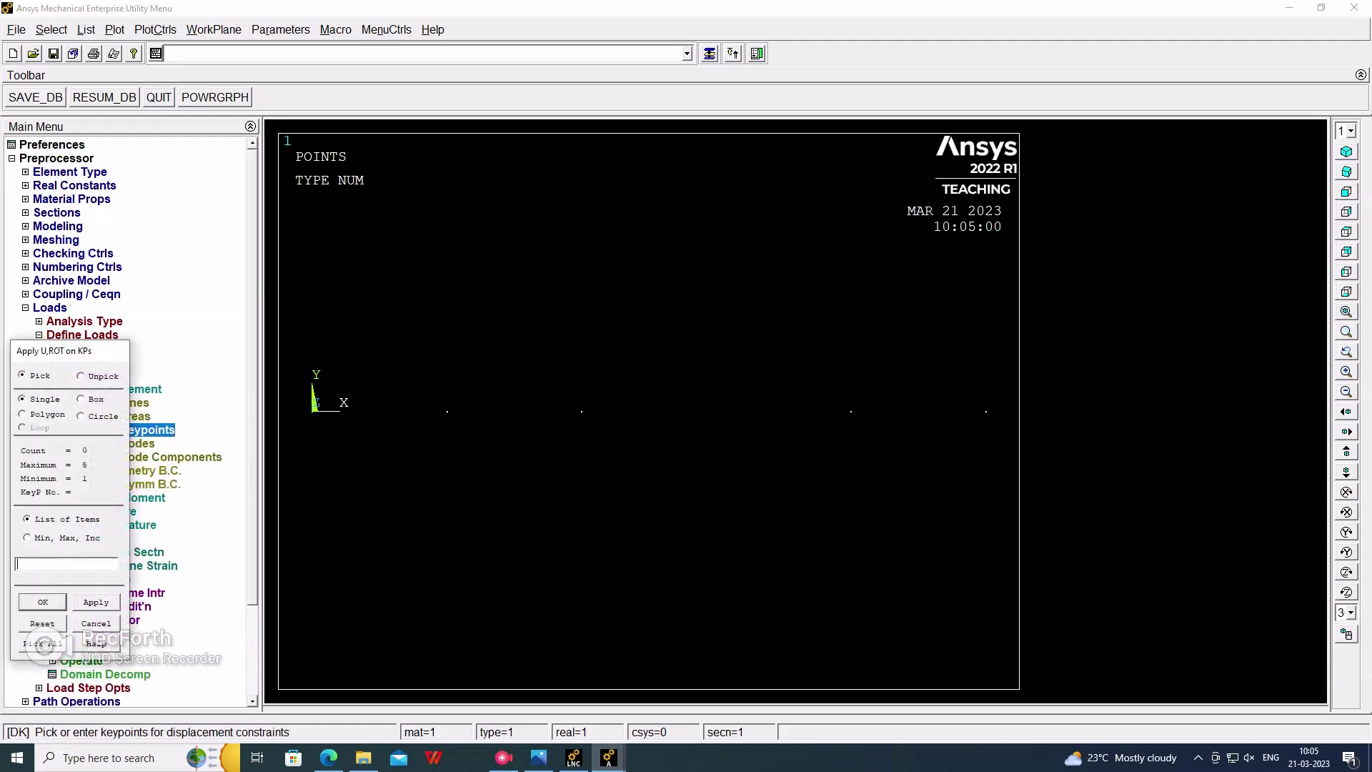
left_click(447, 411)
left_click(43, 602)
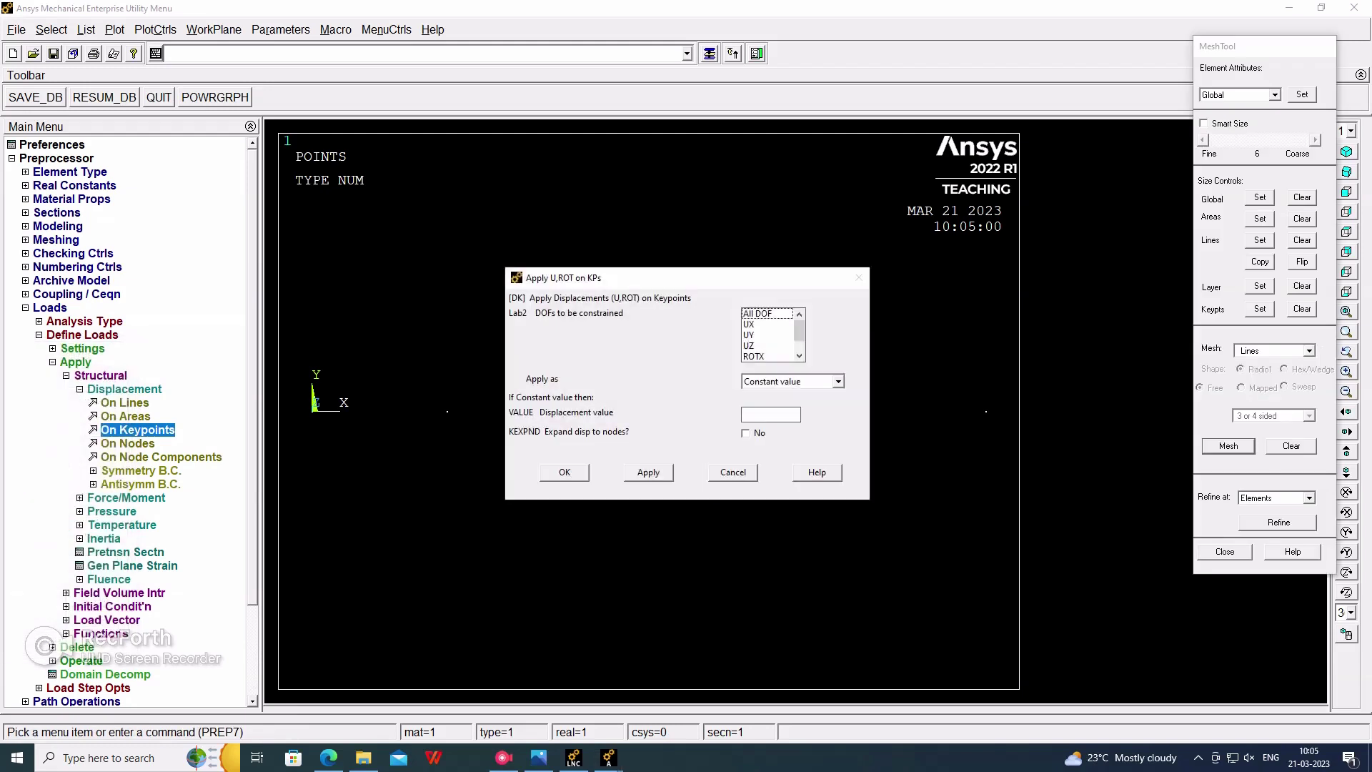
left_click(1224, 551)
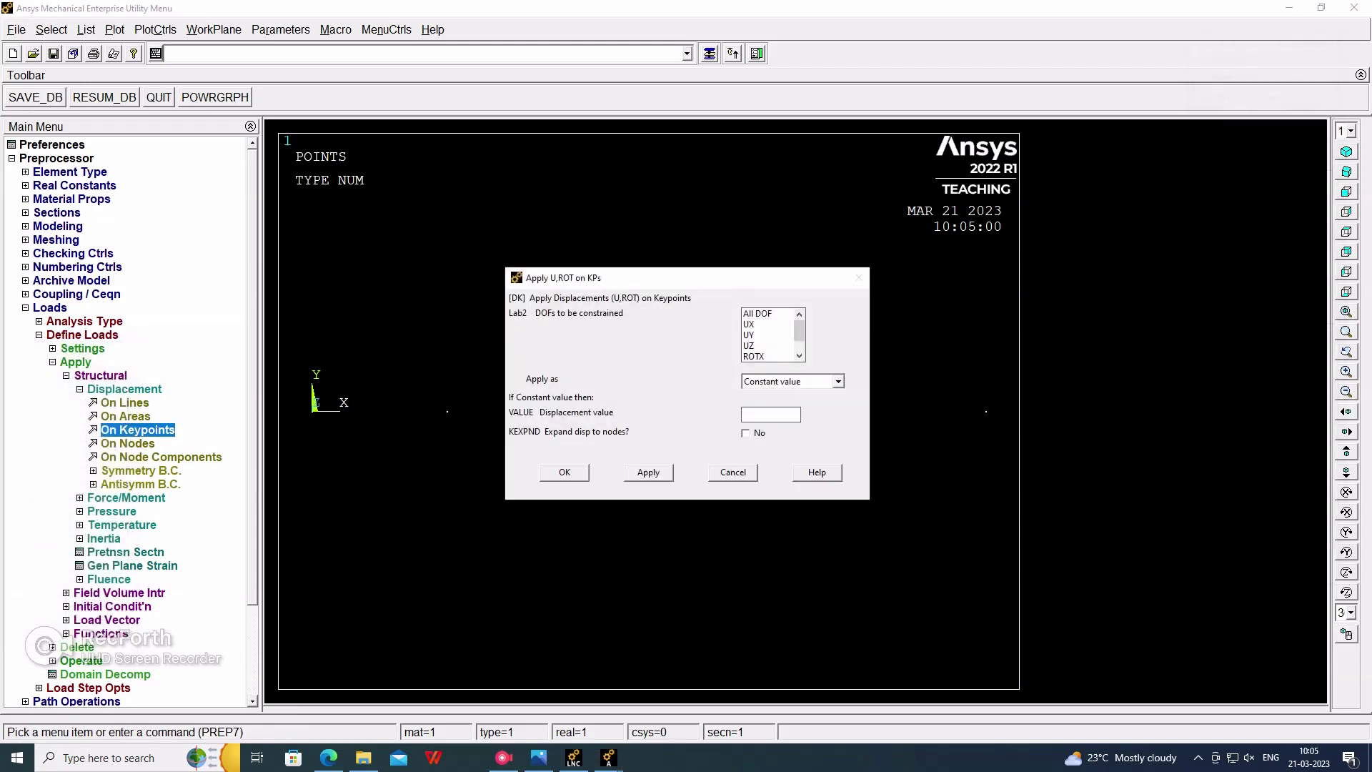
left_click(759, 314)
left_click(565, 472)
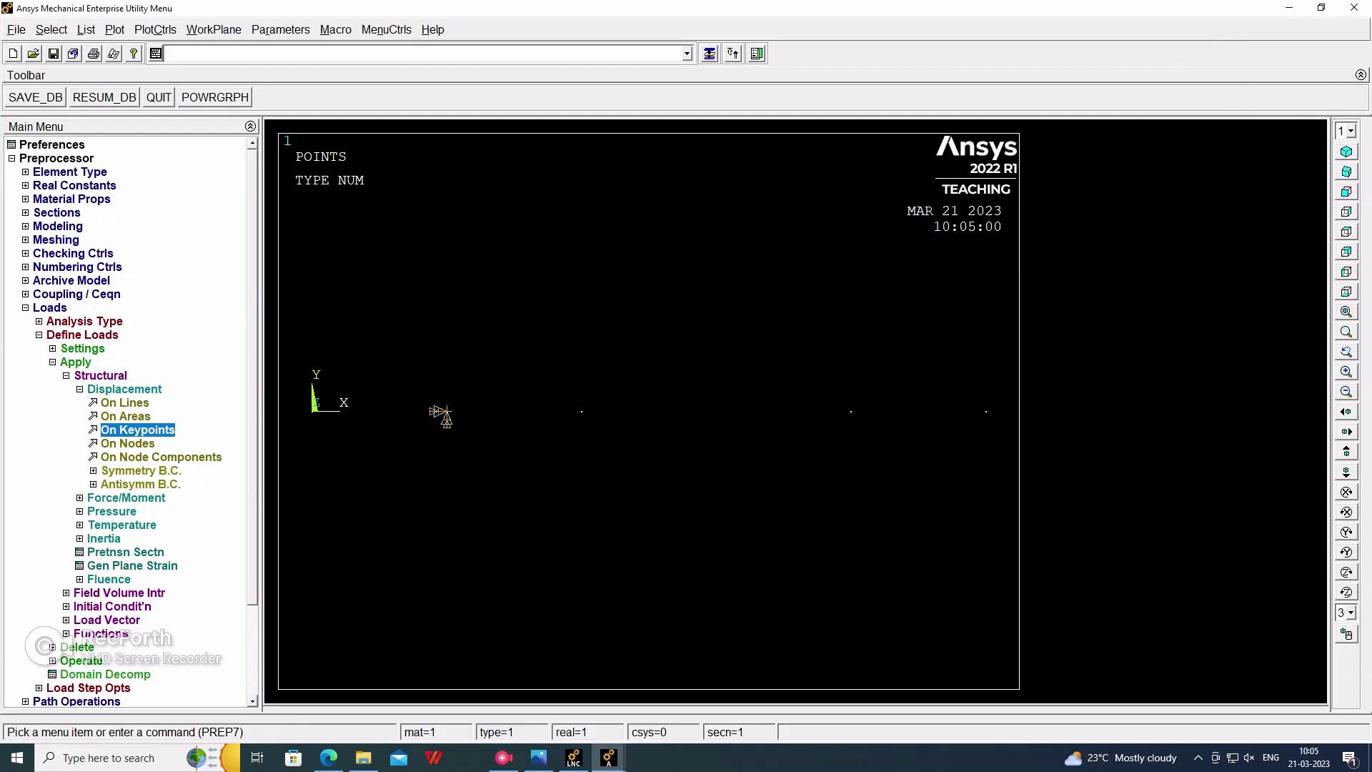
- Constrain UY, UZ, ROTY and ROTZ at keypoint 4, the beam's roller support
left_click(138, 430)
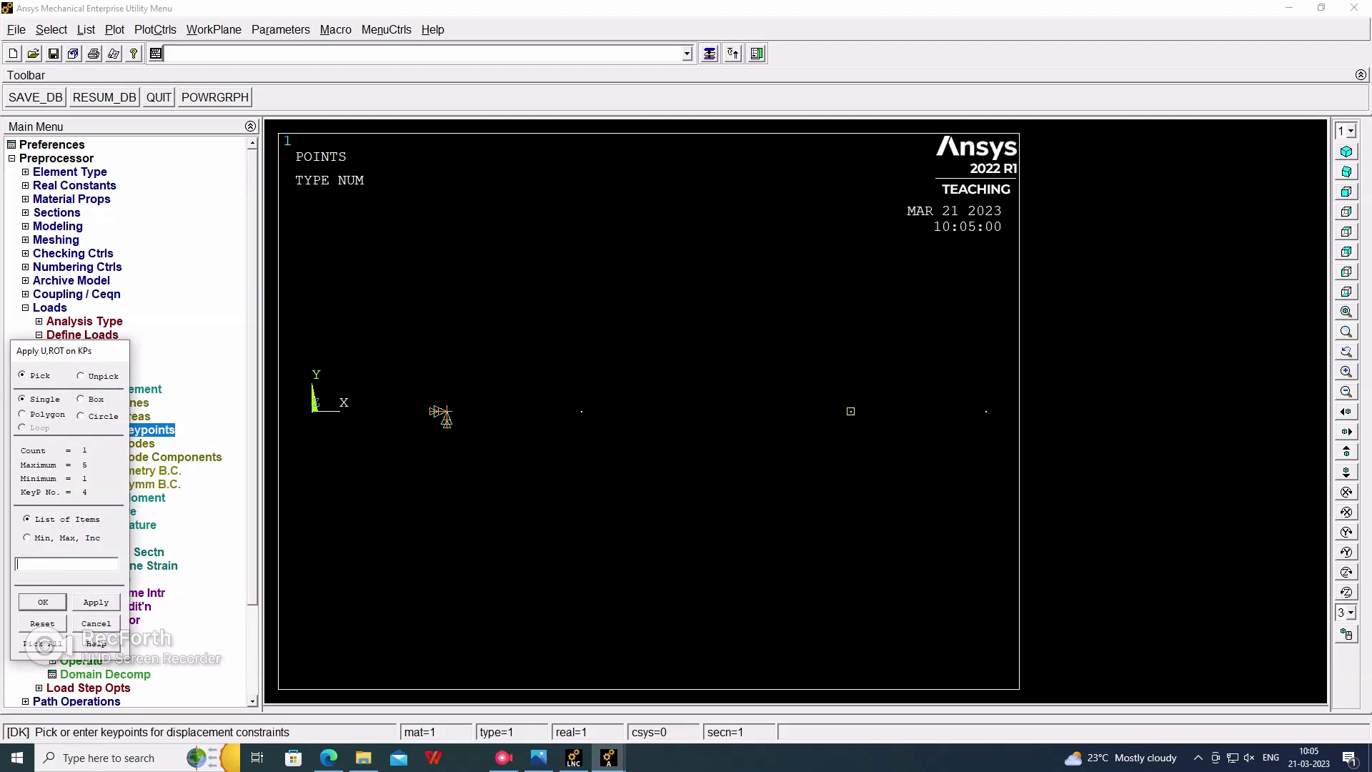
key("Return")
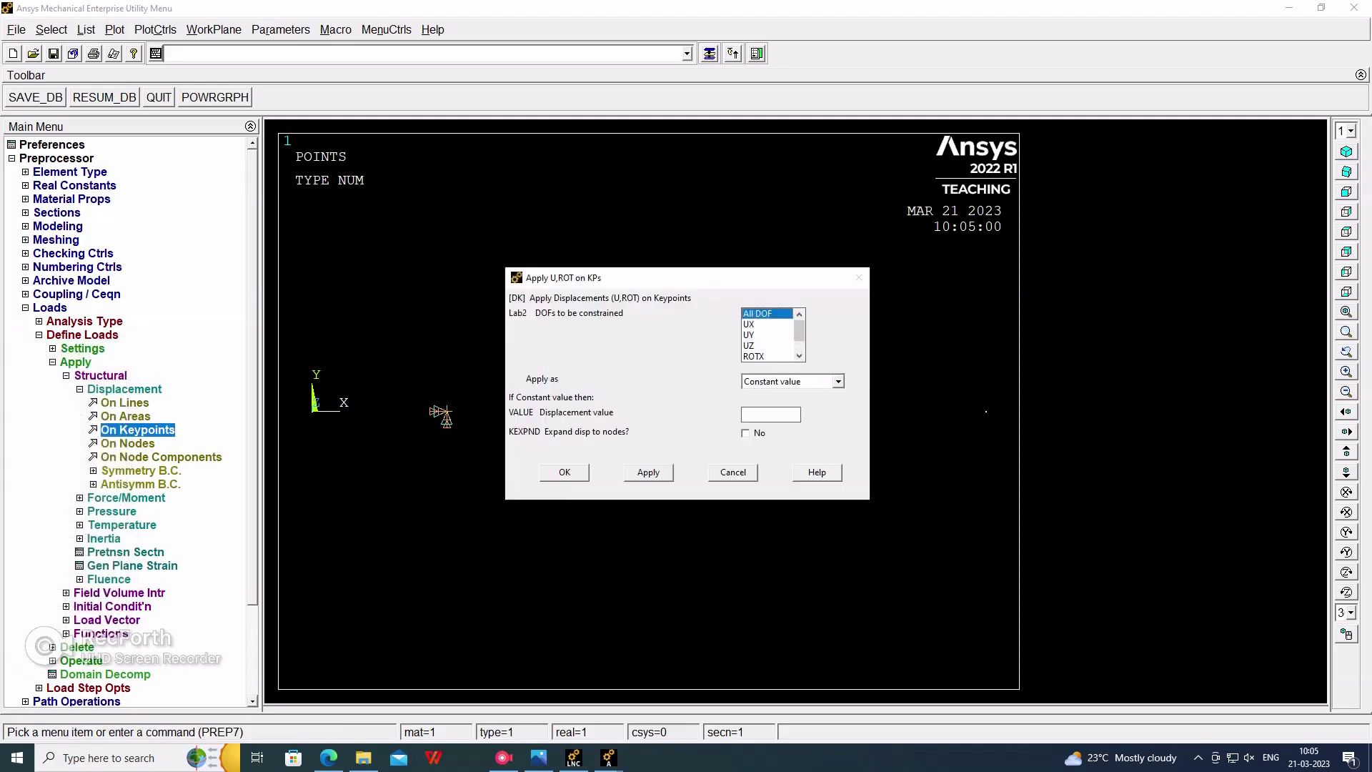
left_click(766, 335)
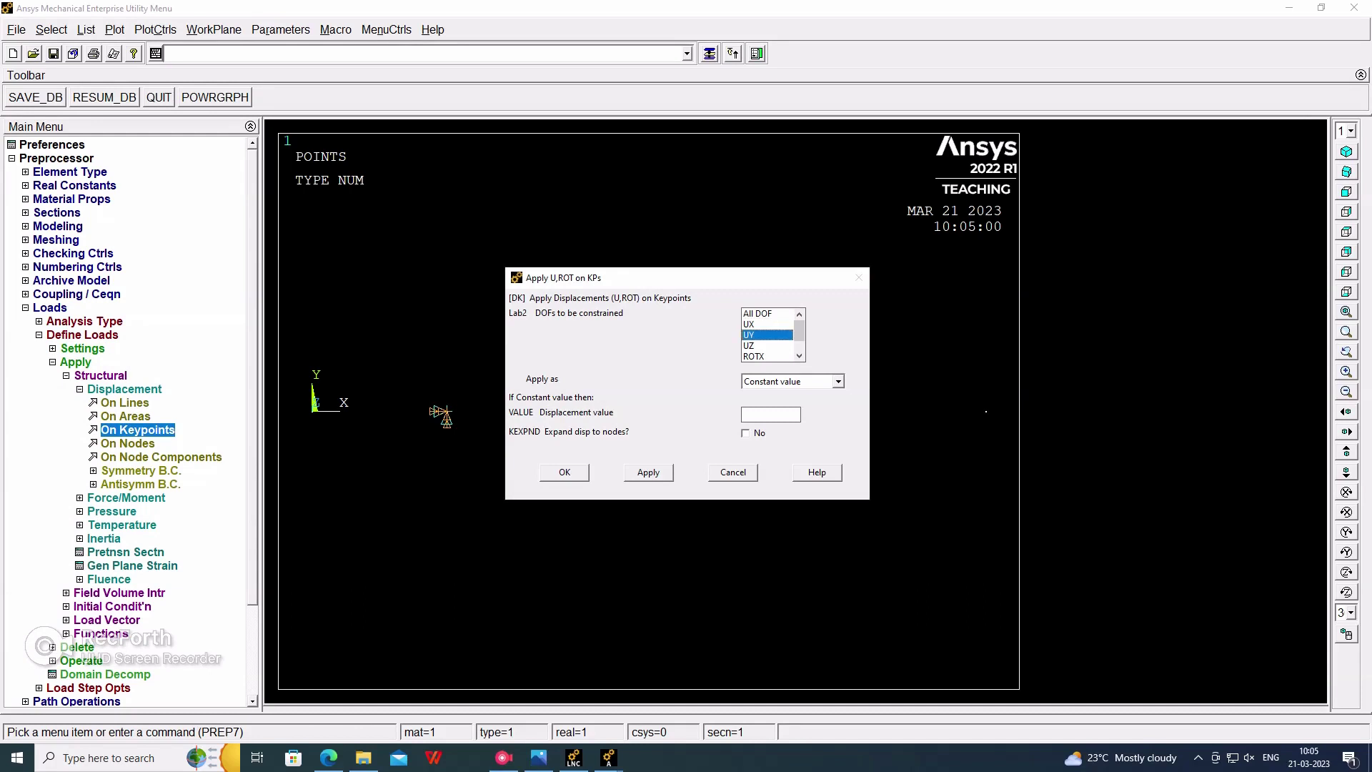
left_click(766, 346)
left_click(799, 356)
left_click(766, 346)
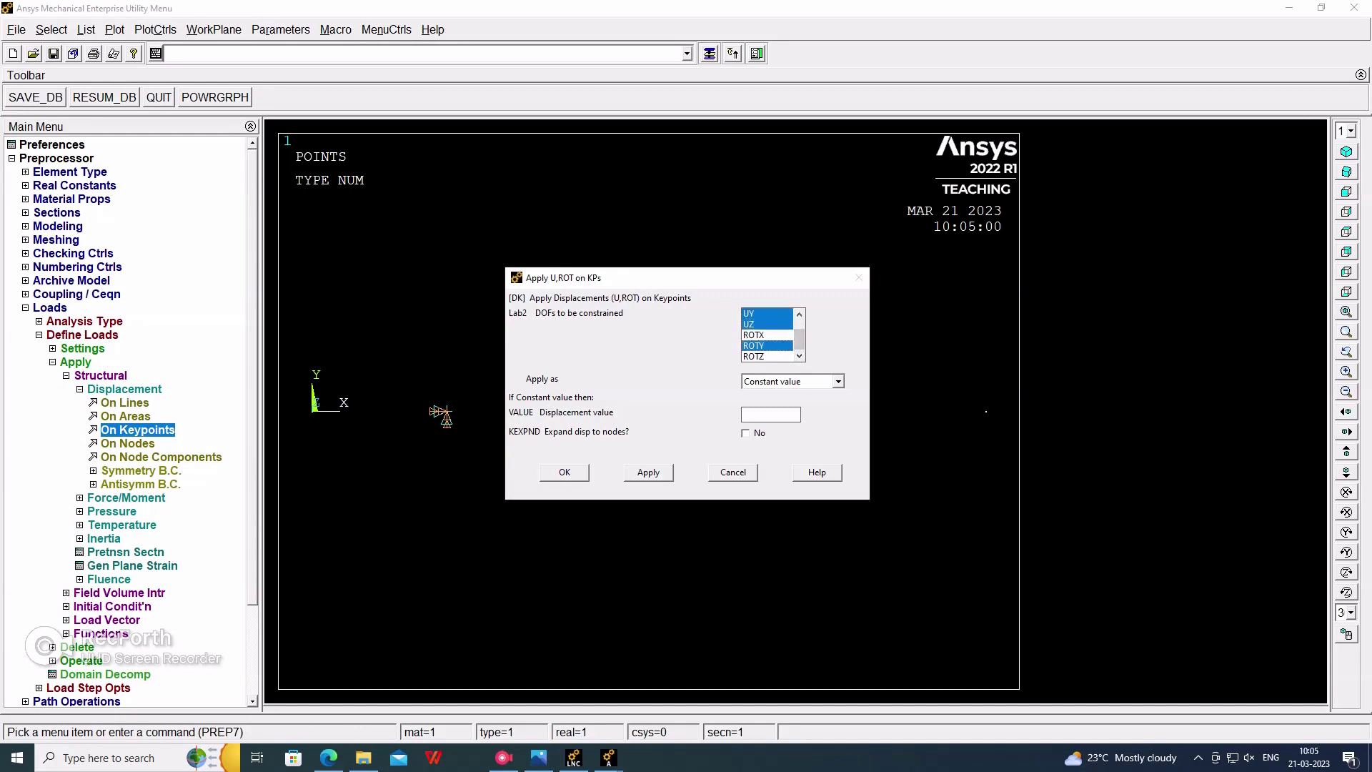
left_click(767, 356)
left_click(565, 473)
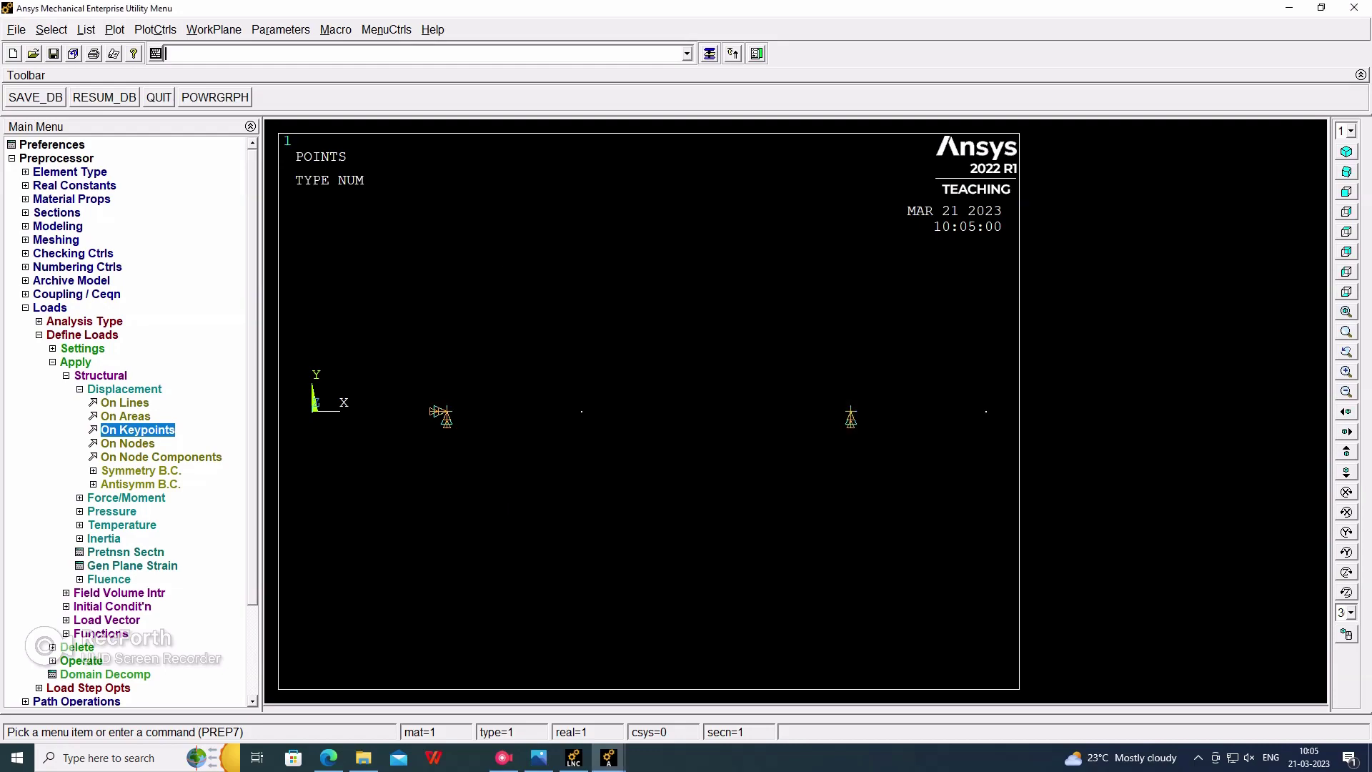
- Consult the beam problem sheet for the supports and the end point load
key("alt+Tab")
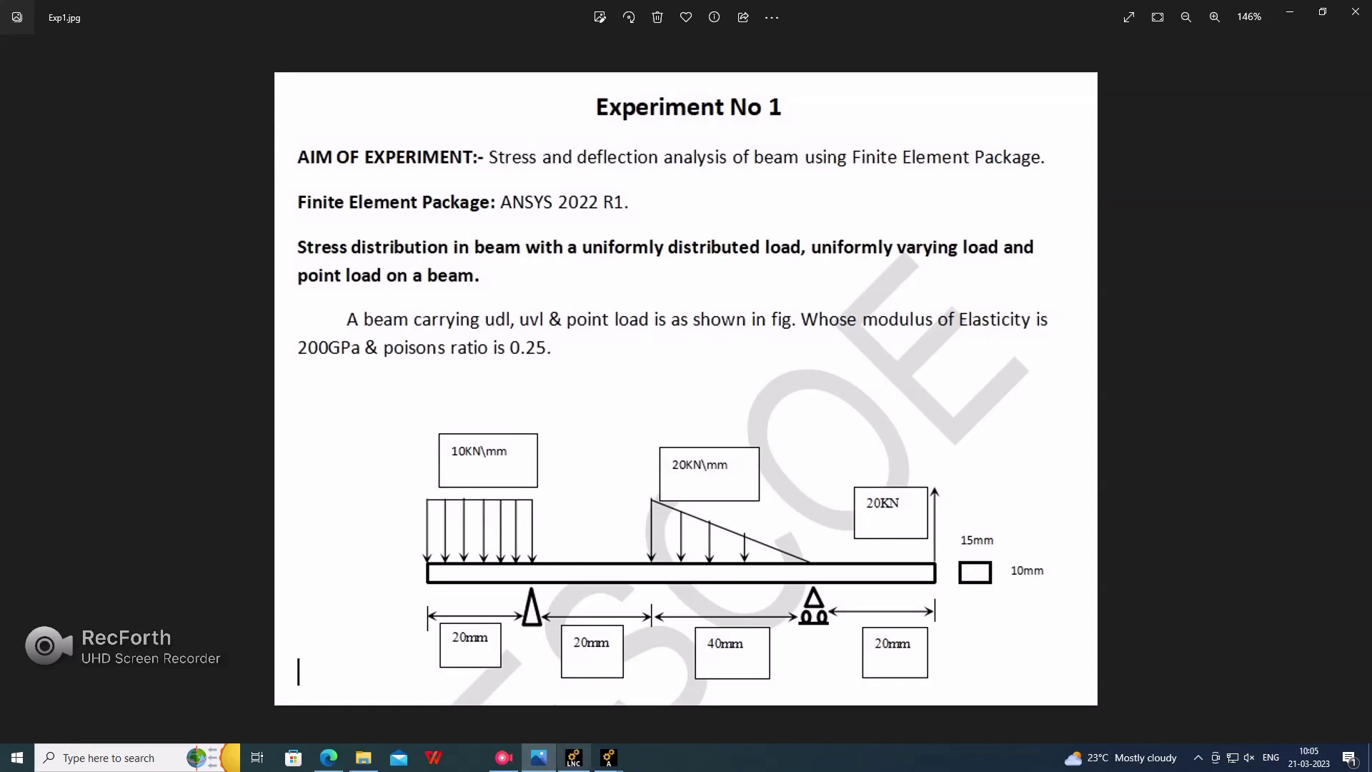
mouse_move(607, 756)
left_click(684, 697)
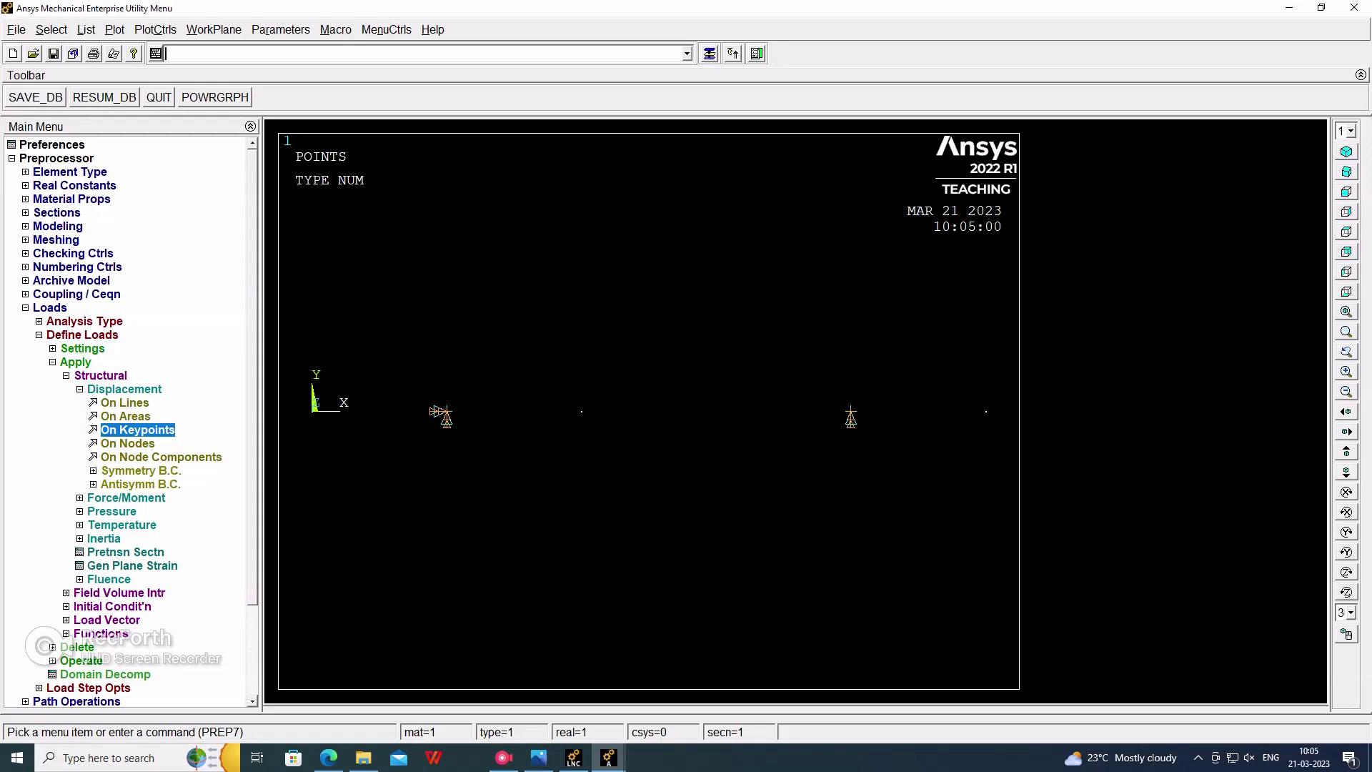
- Apply a constant FY force of 20000 on the node at the beam's far right end, checking the load against the problem sheet
left_click(53, 362)
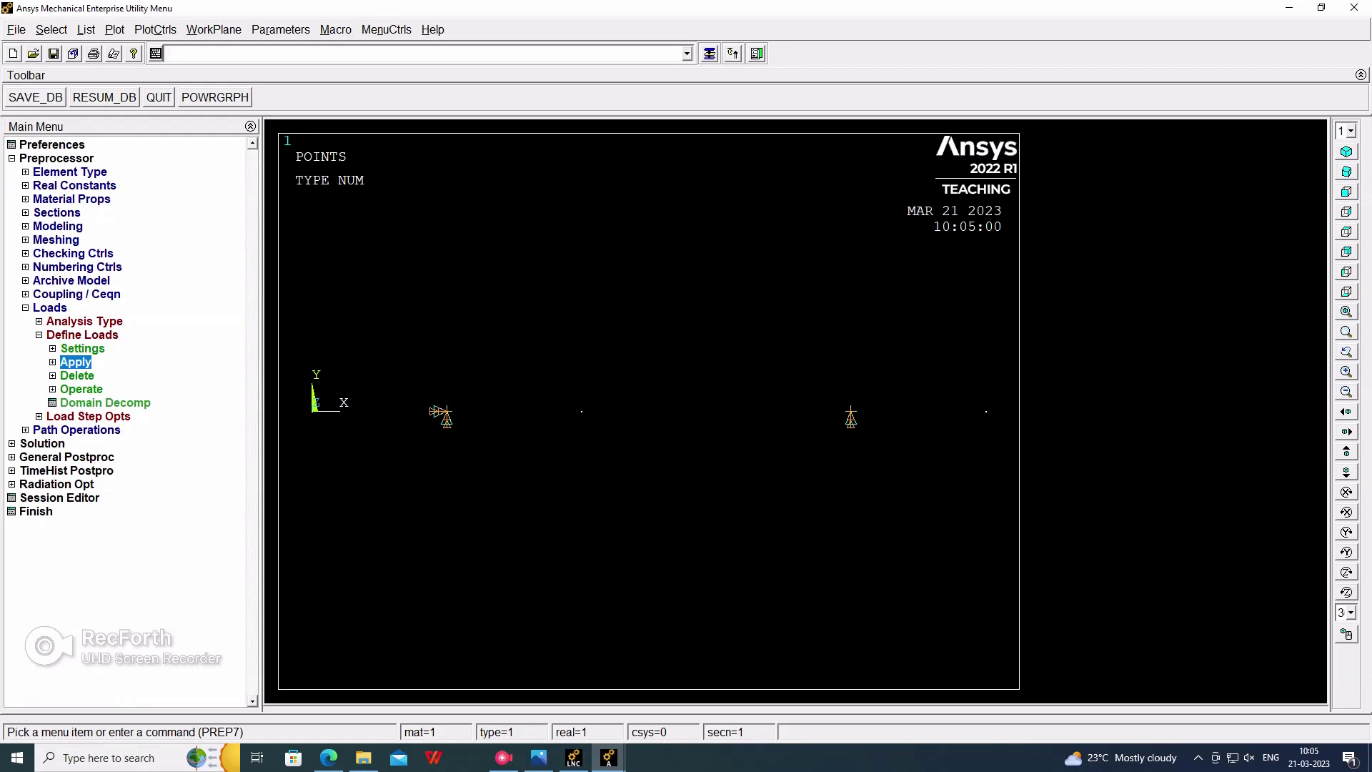
left_click(75, 362)
left_click(123, 390)
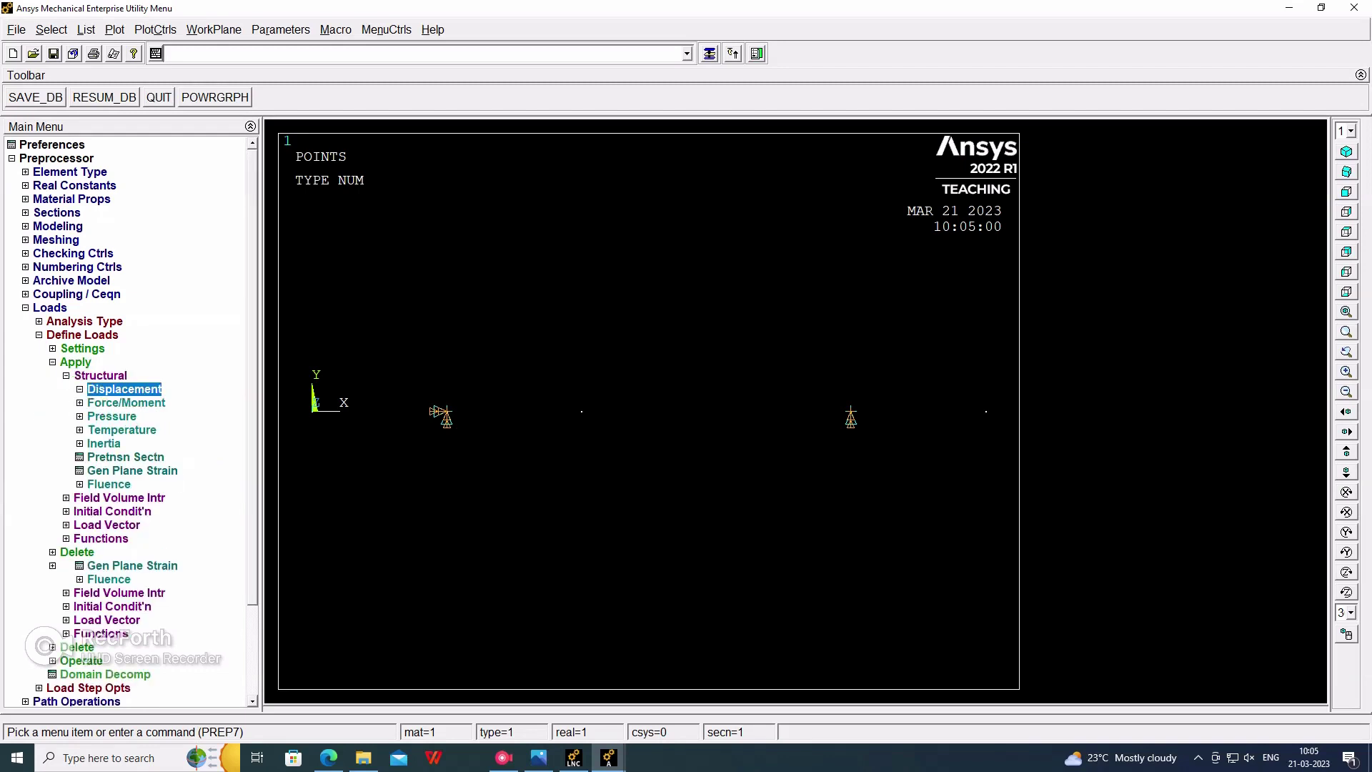
left_click(126, 403)
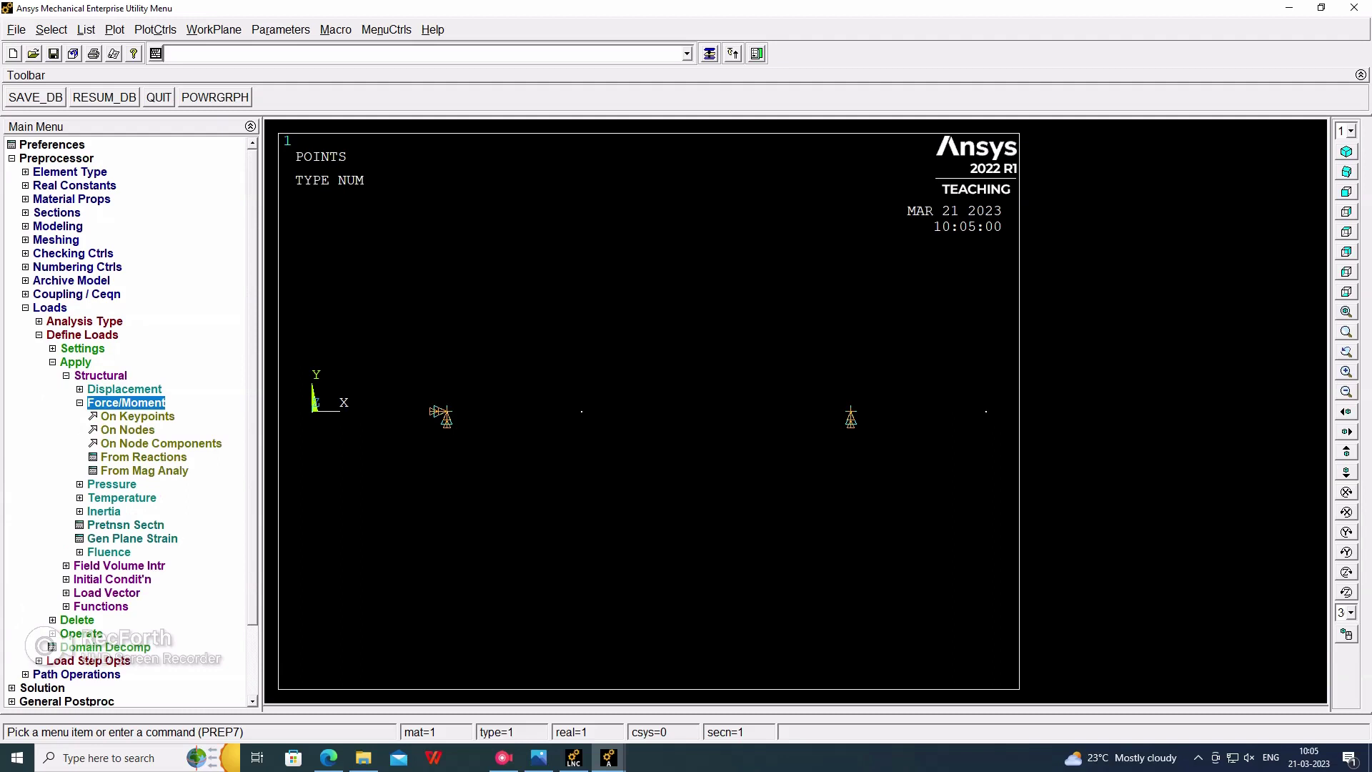
left_click(127, 430)
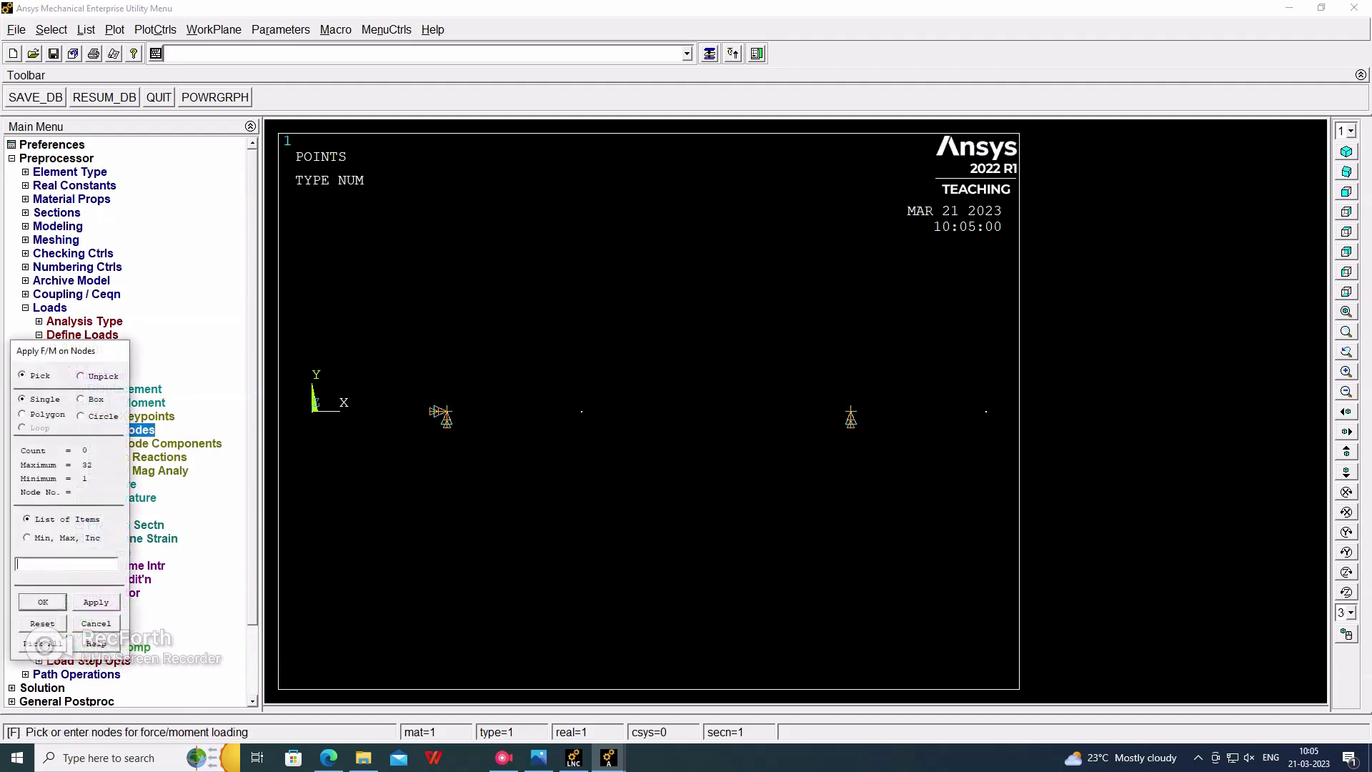
left_click(985, 411)
left_click(43, 602)
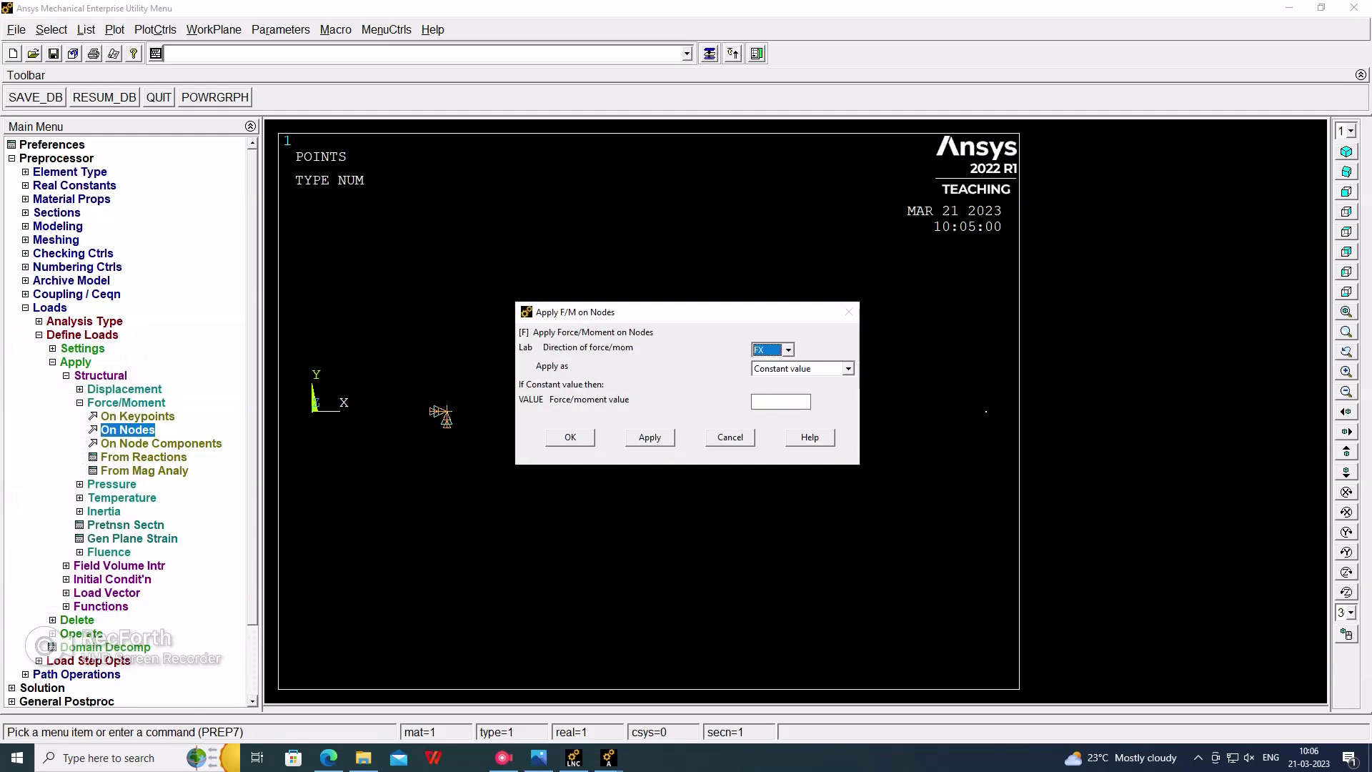
left_click(788, 350)
left_click(765, 372)
left_click(538, 758)
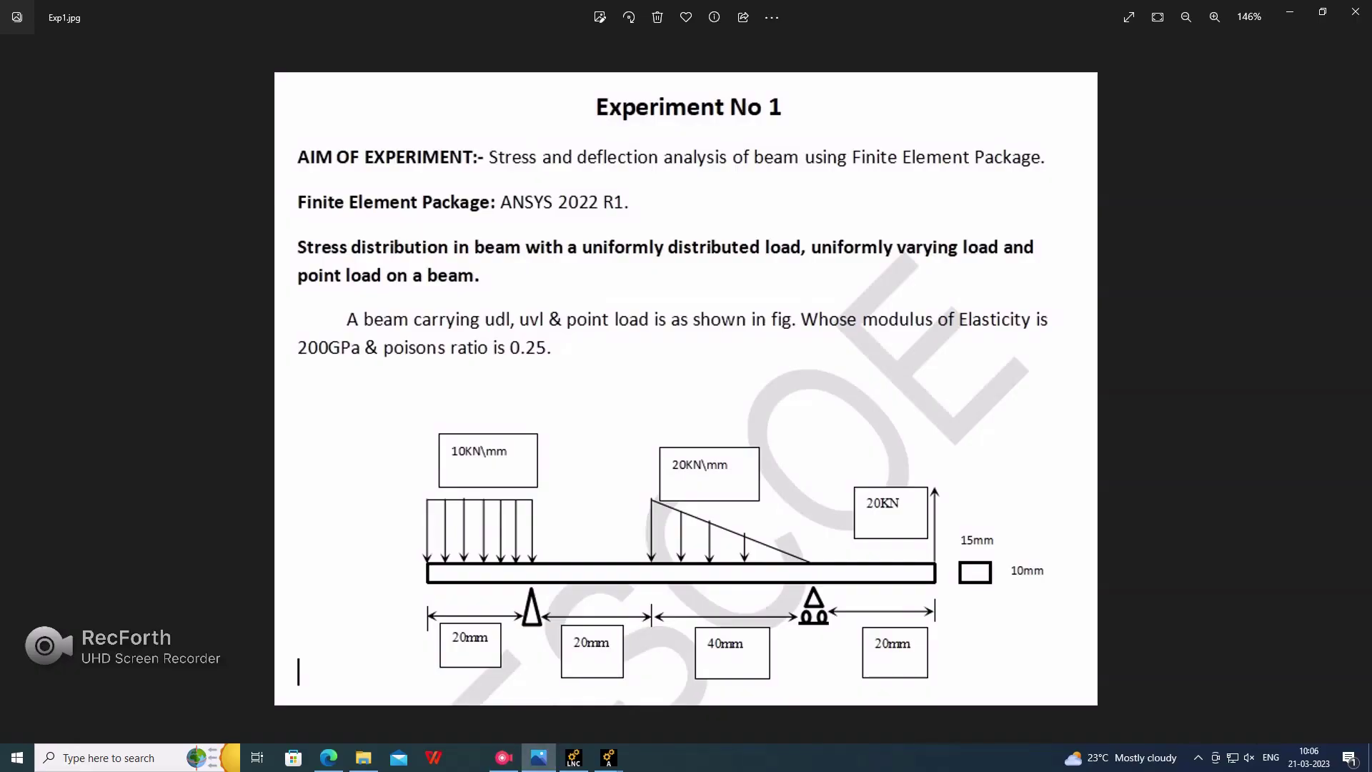
mouse_move(608, 757)
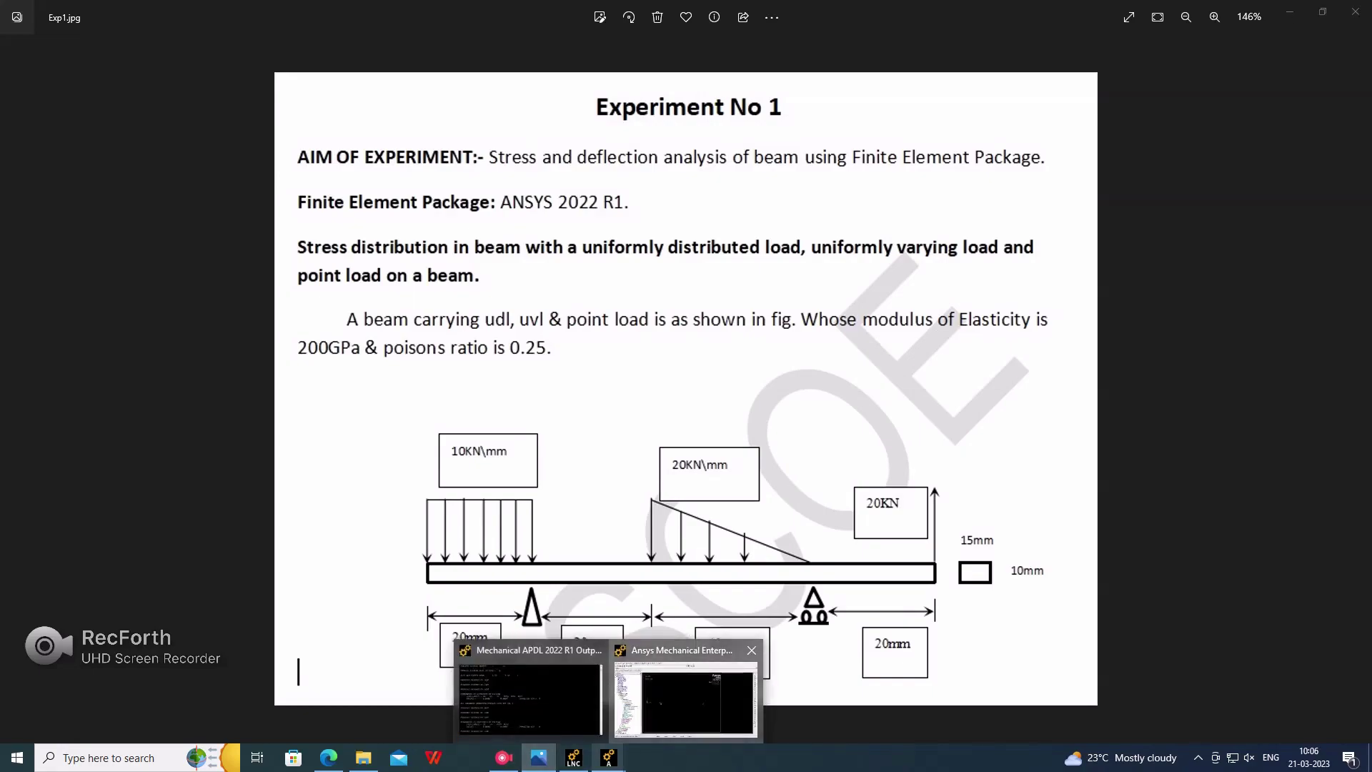
left_click(678, 689)
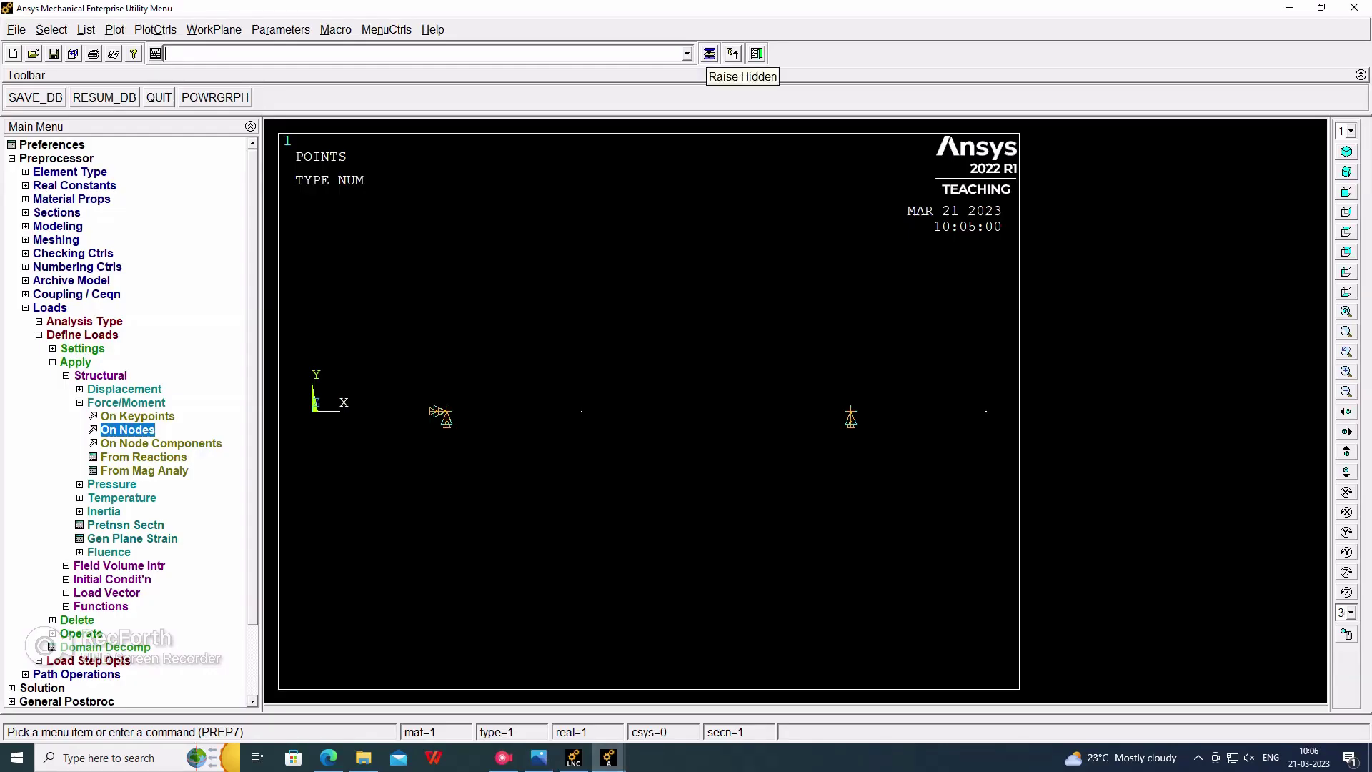
left_click(709, 52)
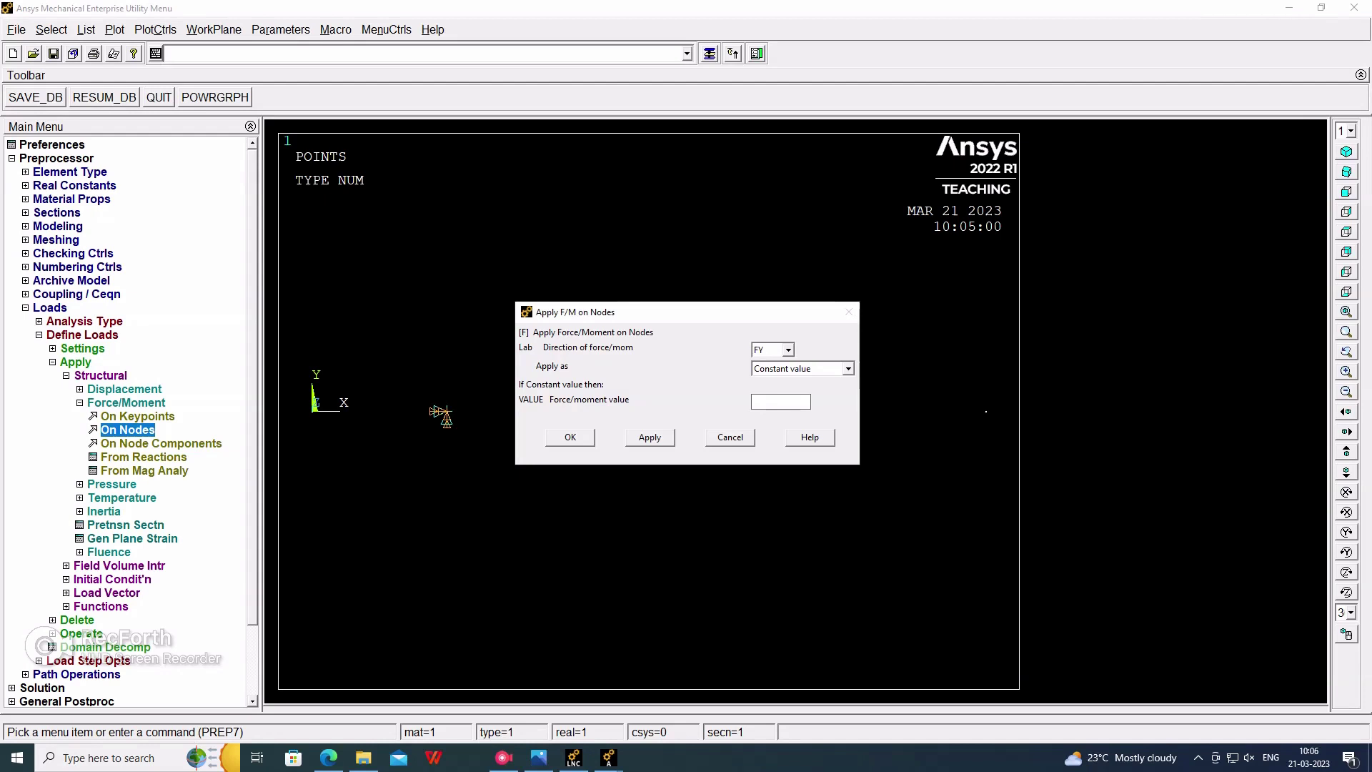
type("20000")
key("Return")
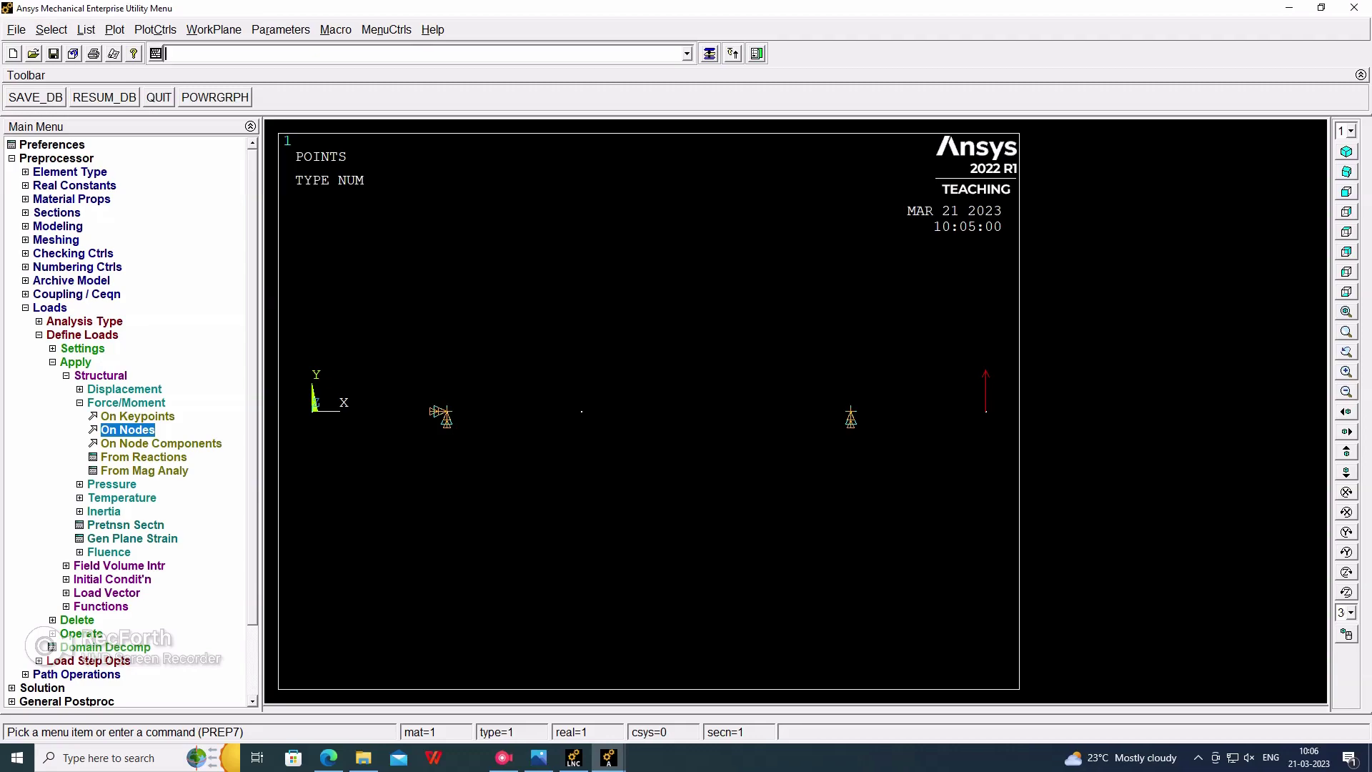
- Review the distributed loads on the beam problem sheet and return to the Ansys model
left_click(539, 757)
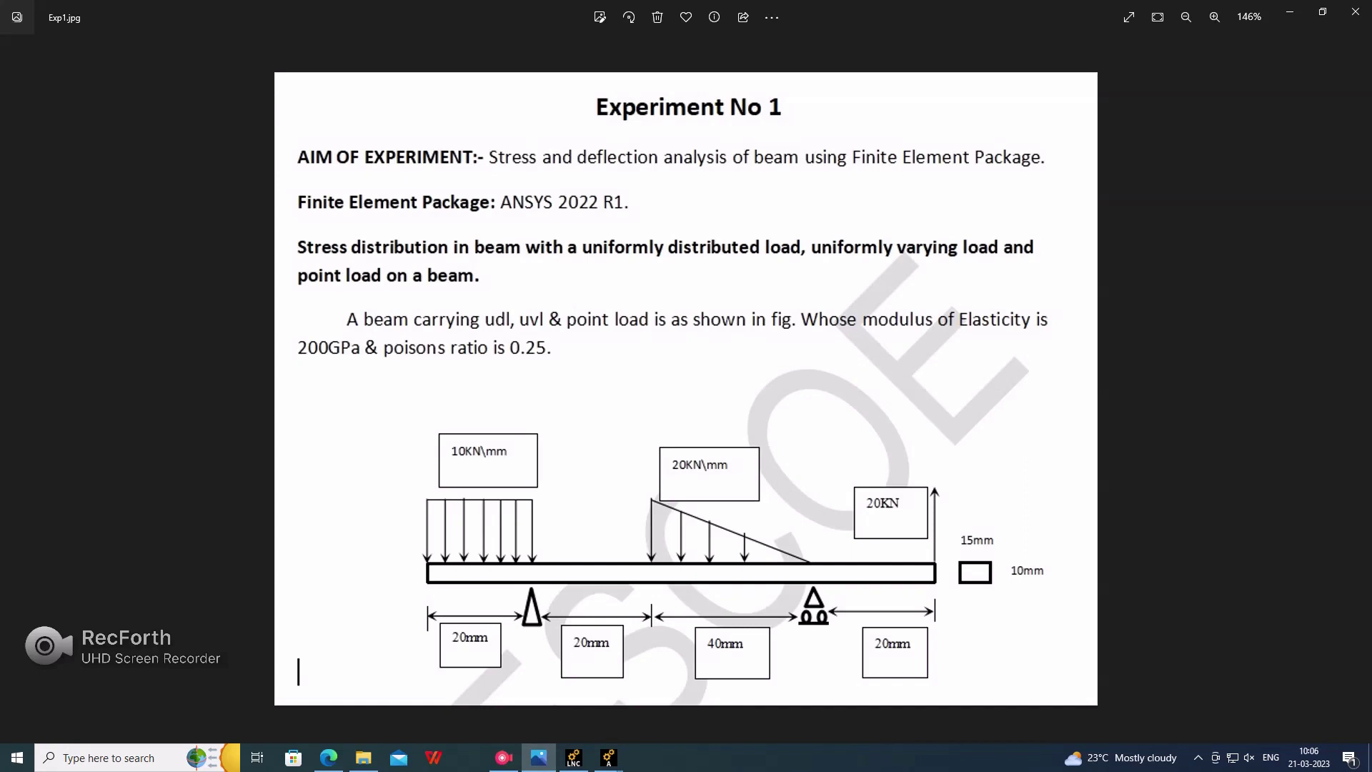
mouse_move(608, 757)
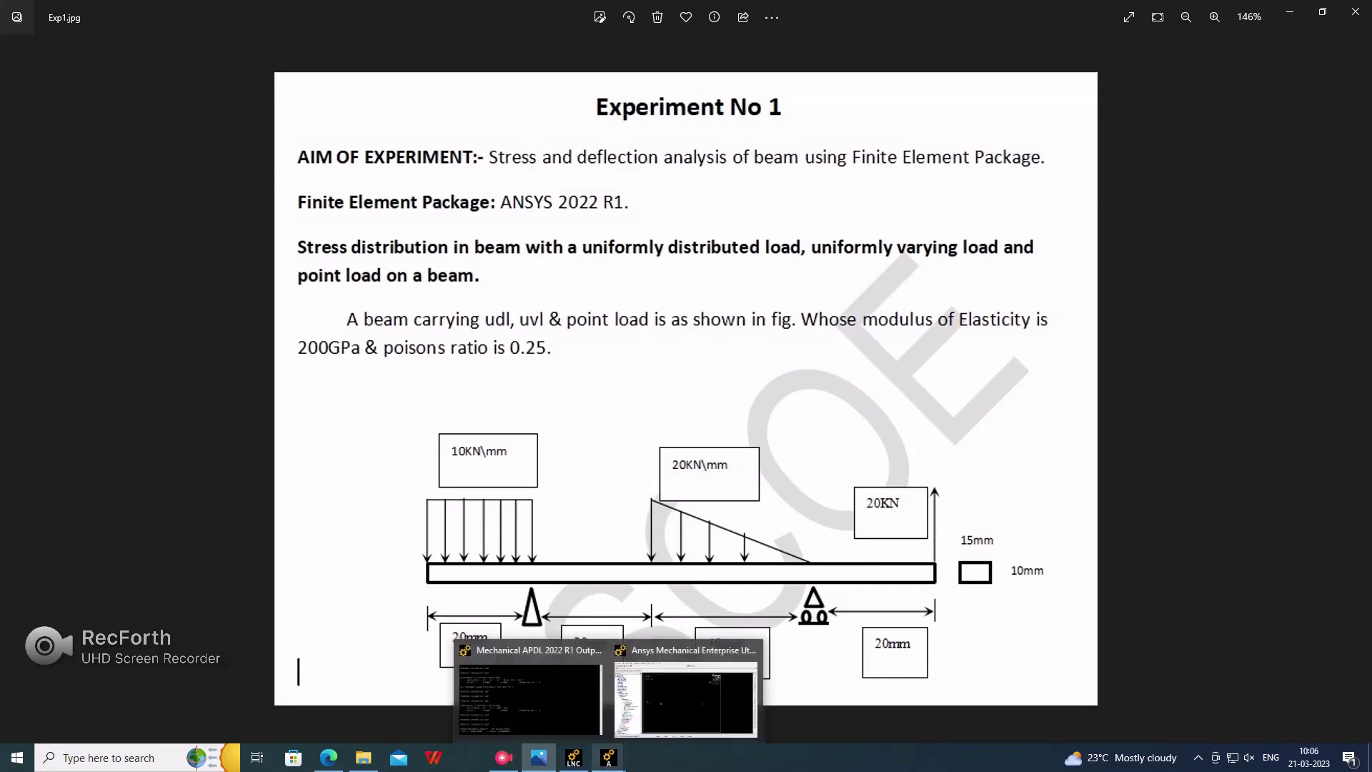
left_click(686, 697)
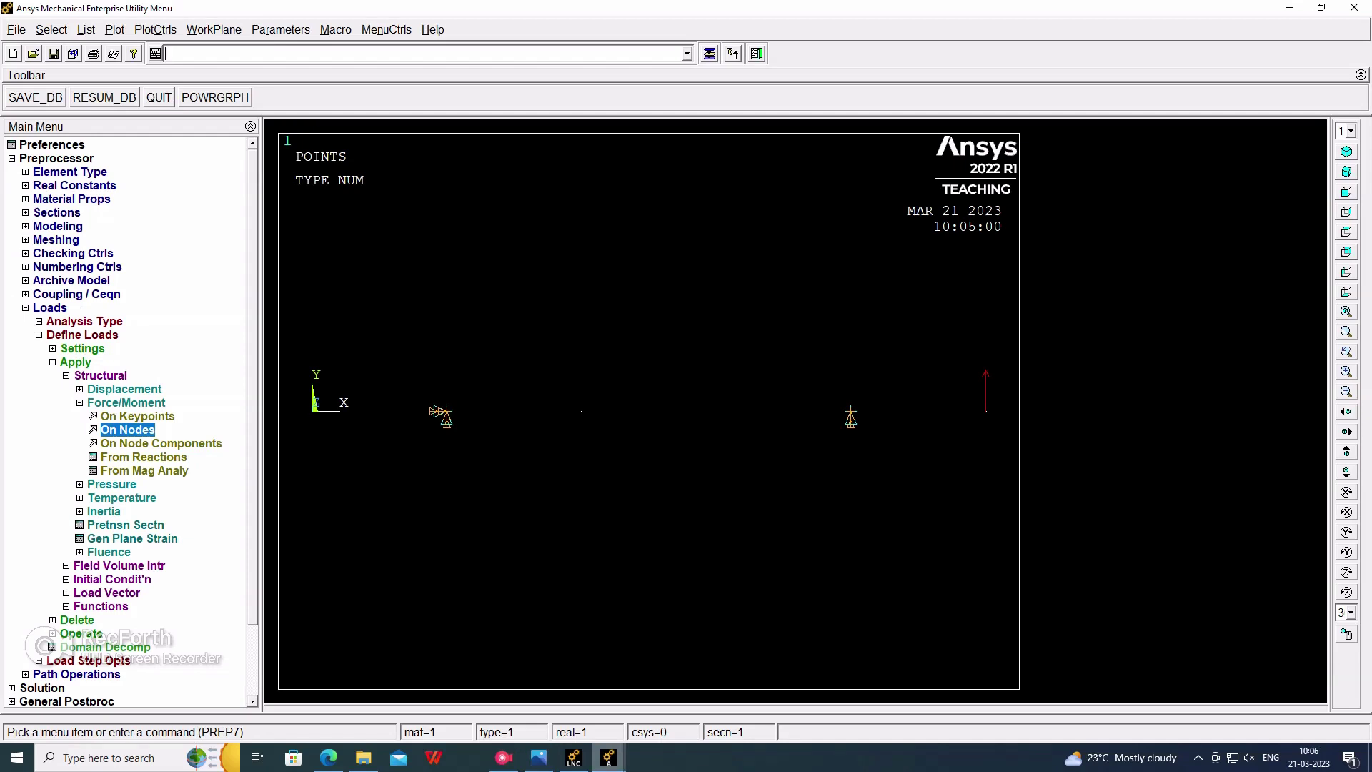
left_click(503, 757)
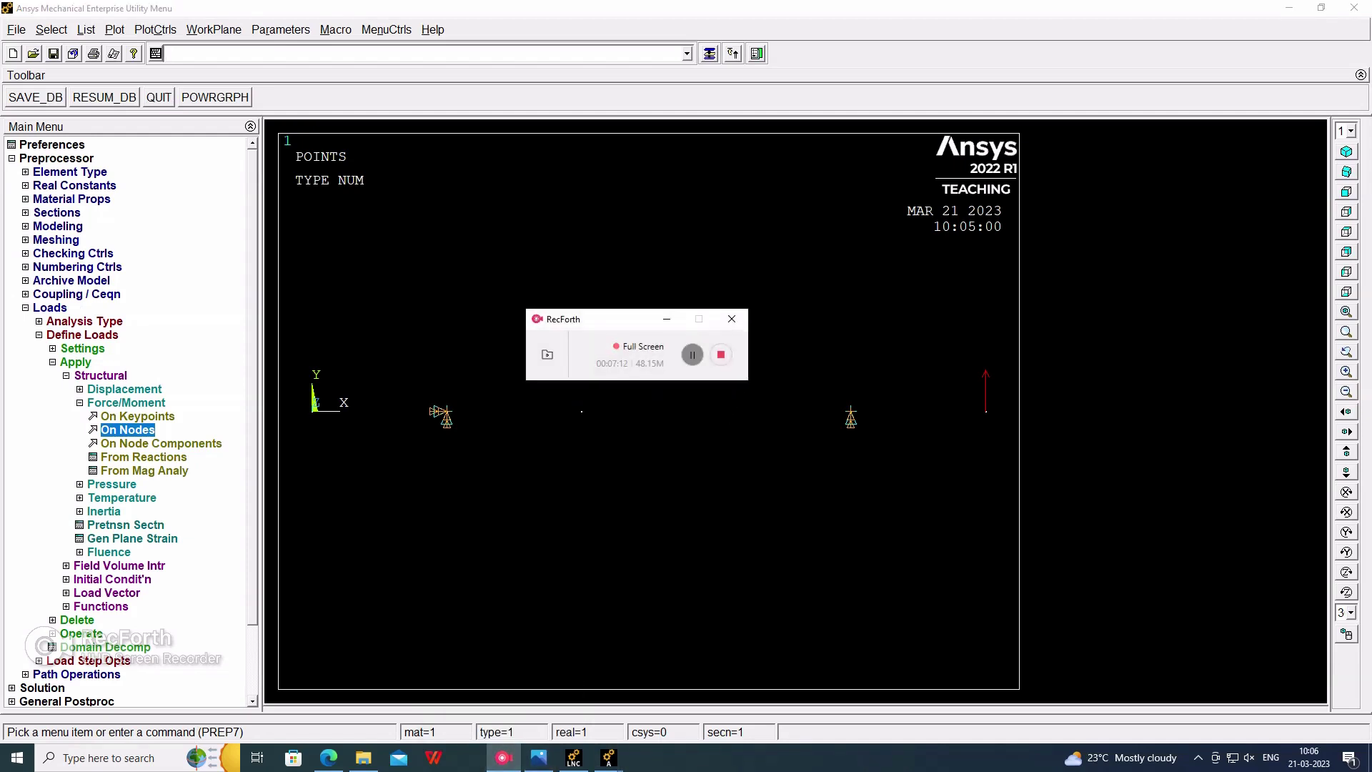
left_click(691, 354)
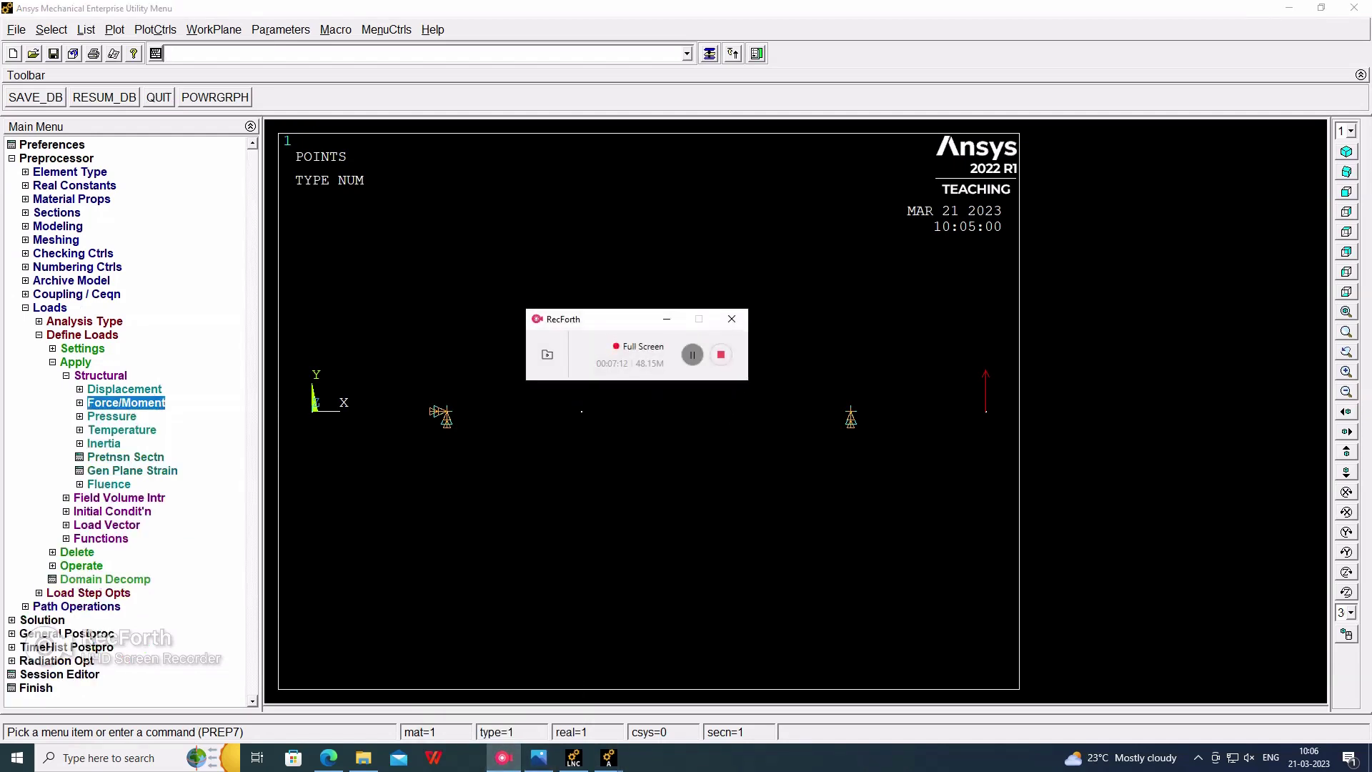
left_click(667, 319)
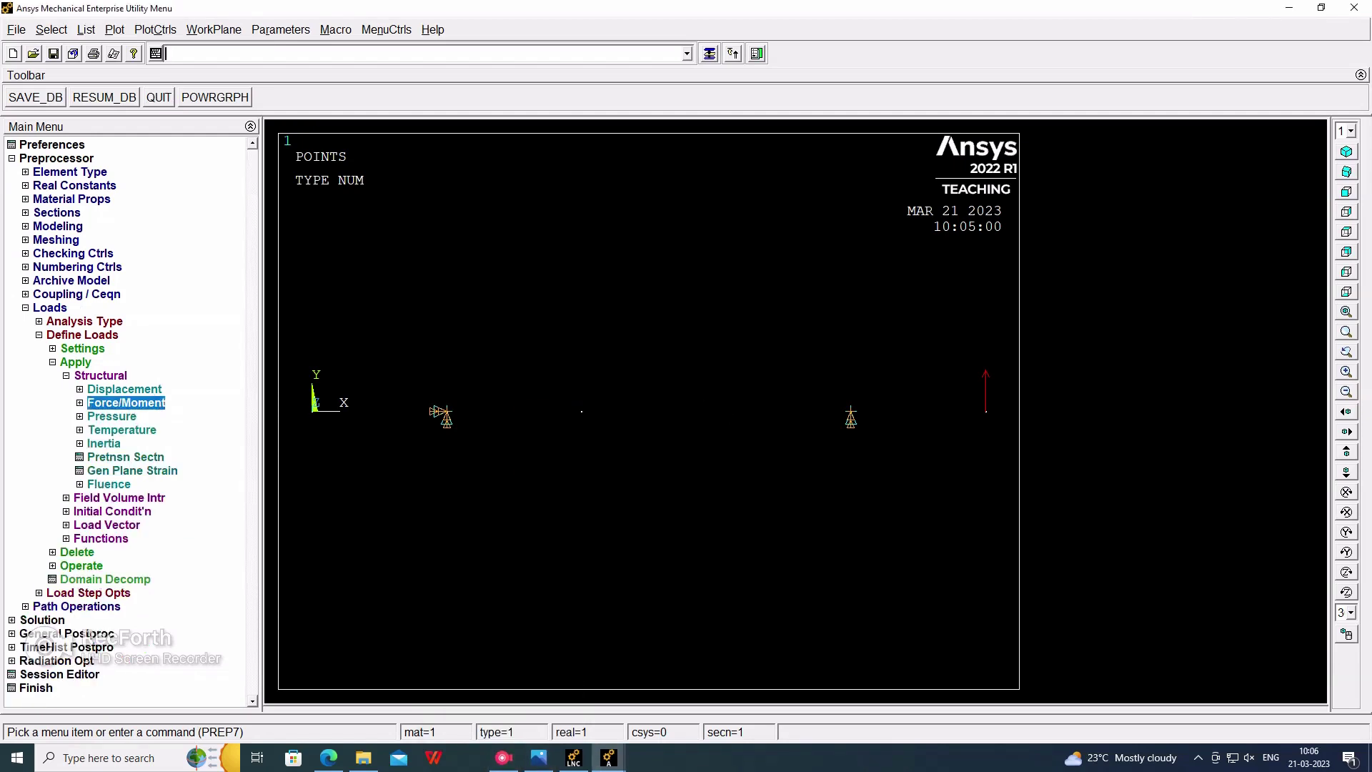
- Apply a uniform beam pressure of 10000 with load key 2 to the elements of the left overhang, checking the value against the problem sheet
left_click(111, 416)
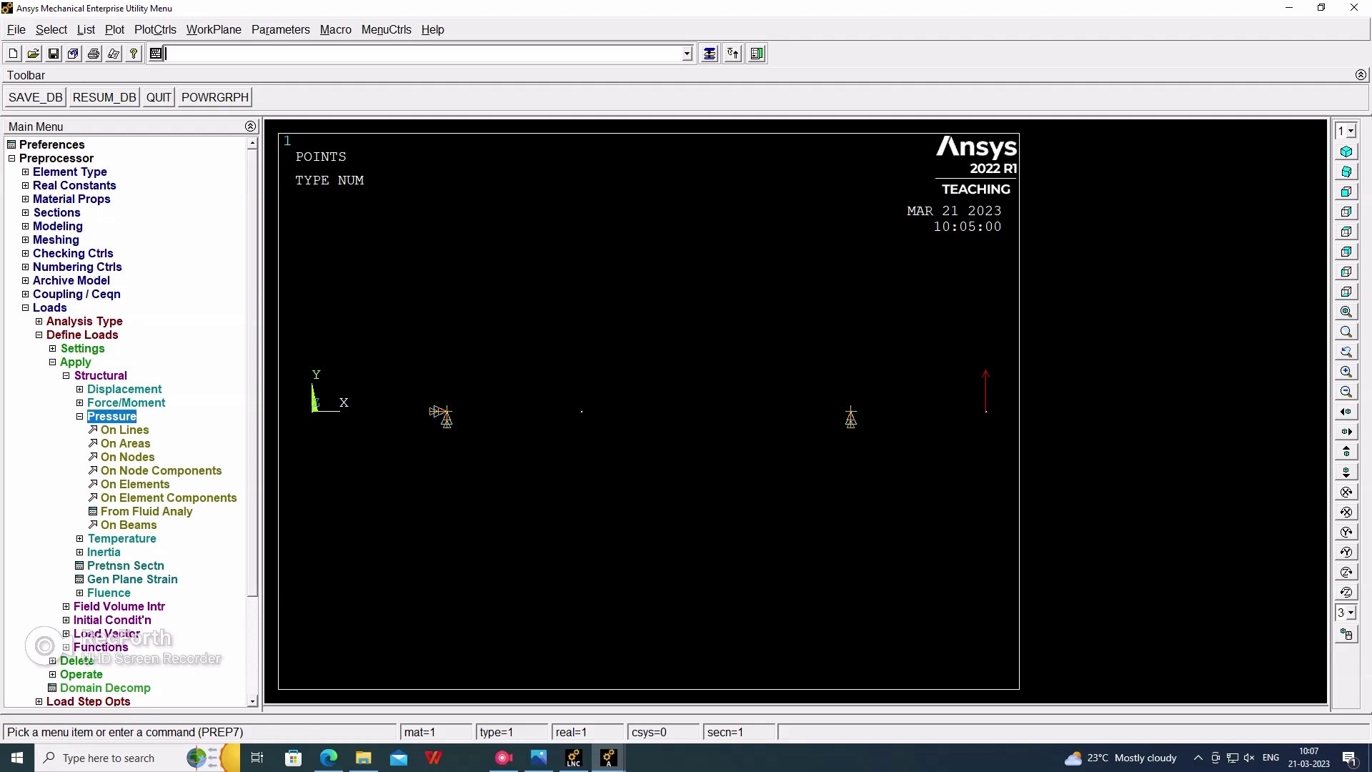
left_click(129, 525)
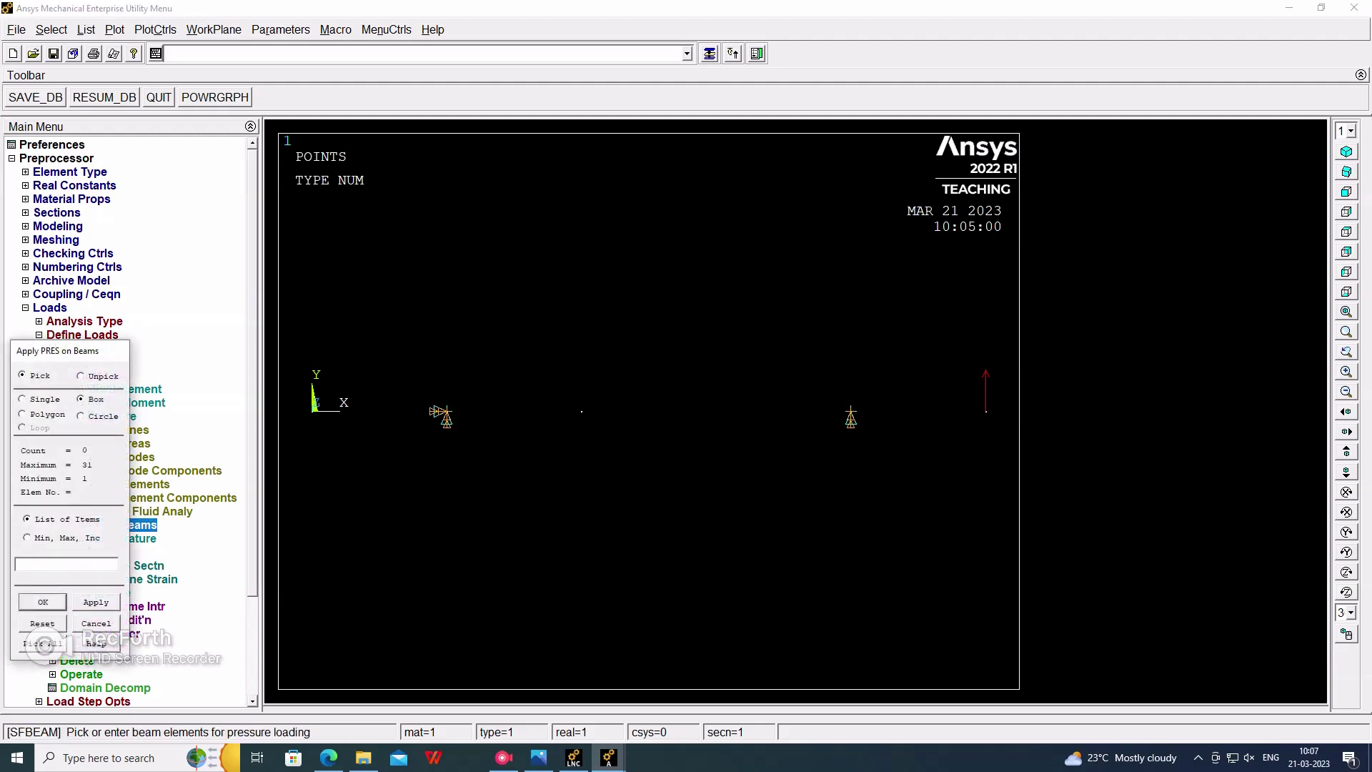
left_click_drag(307, 400, 448, 432)
left_click(43, 602)
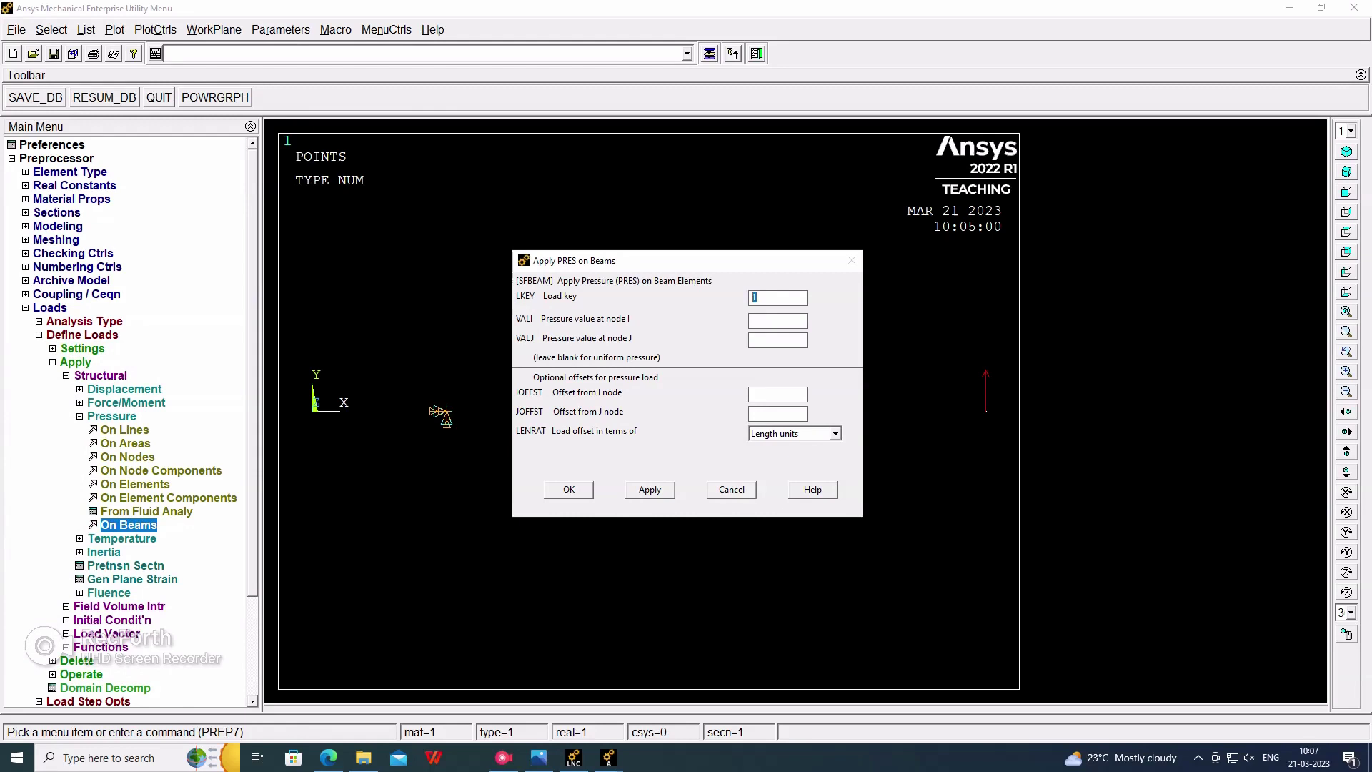
type("2")
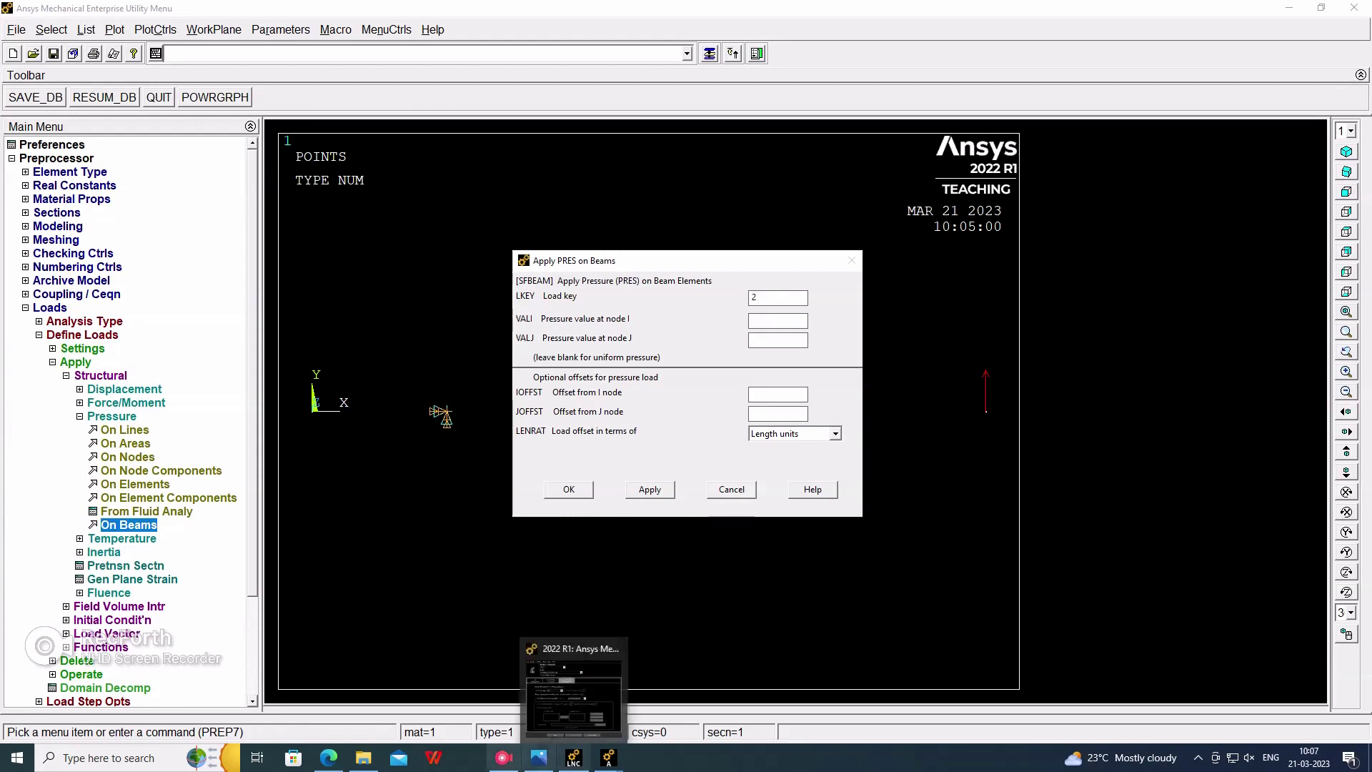
left_click(538, 757)
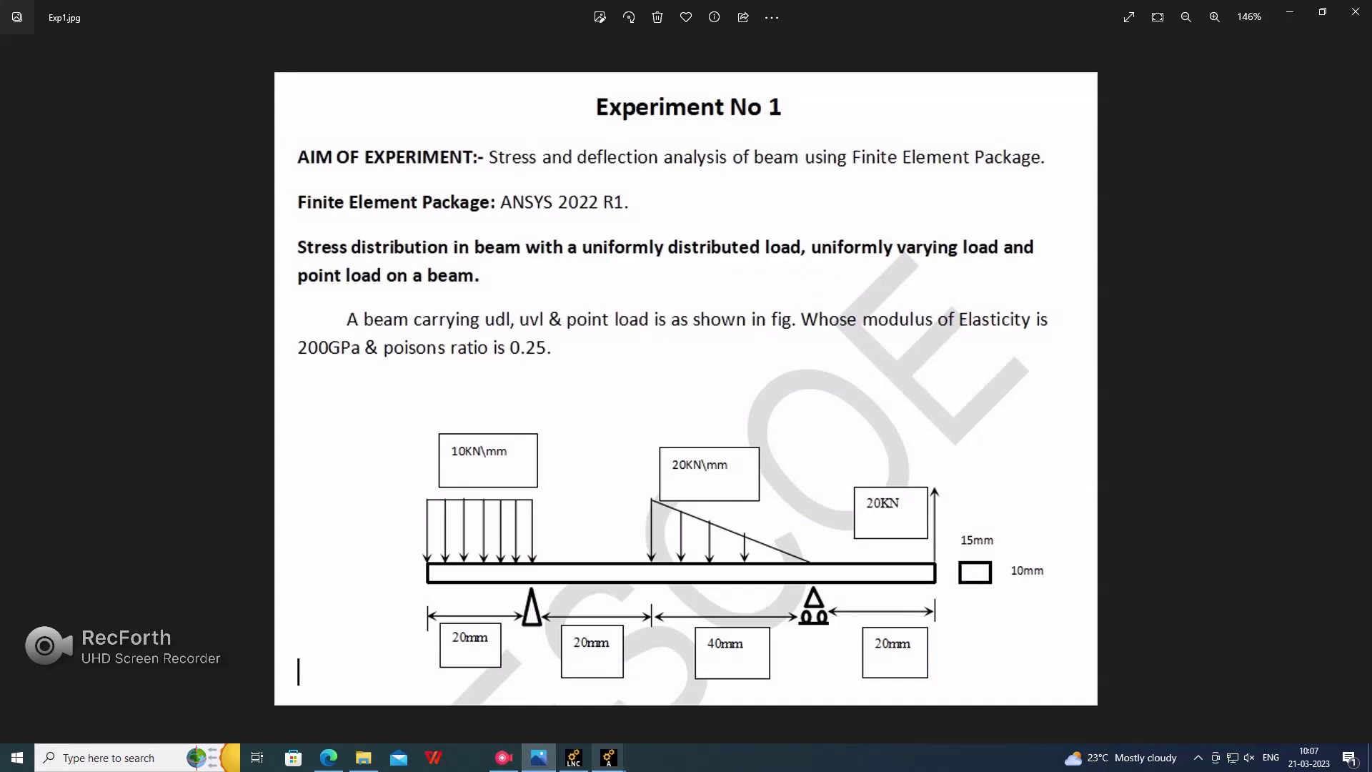
mouse_move(609, 757)
left_click(686, 696)
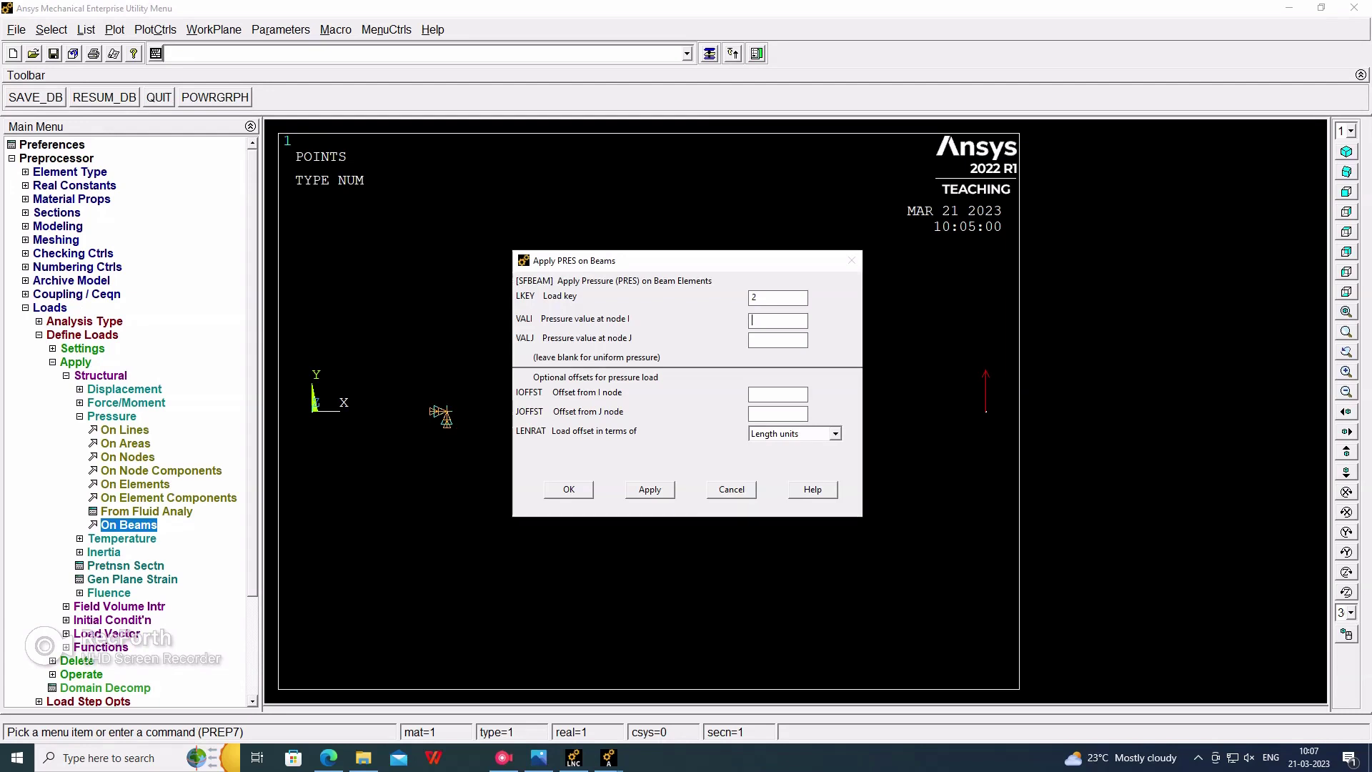
type("10000")
left_click(569, 489)
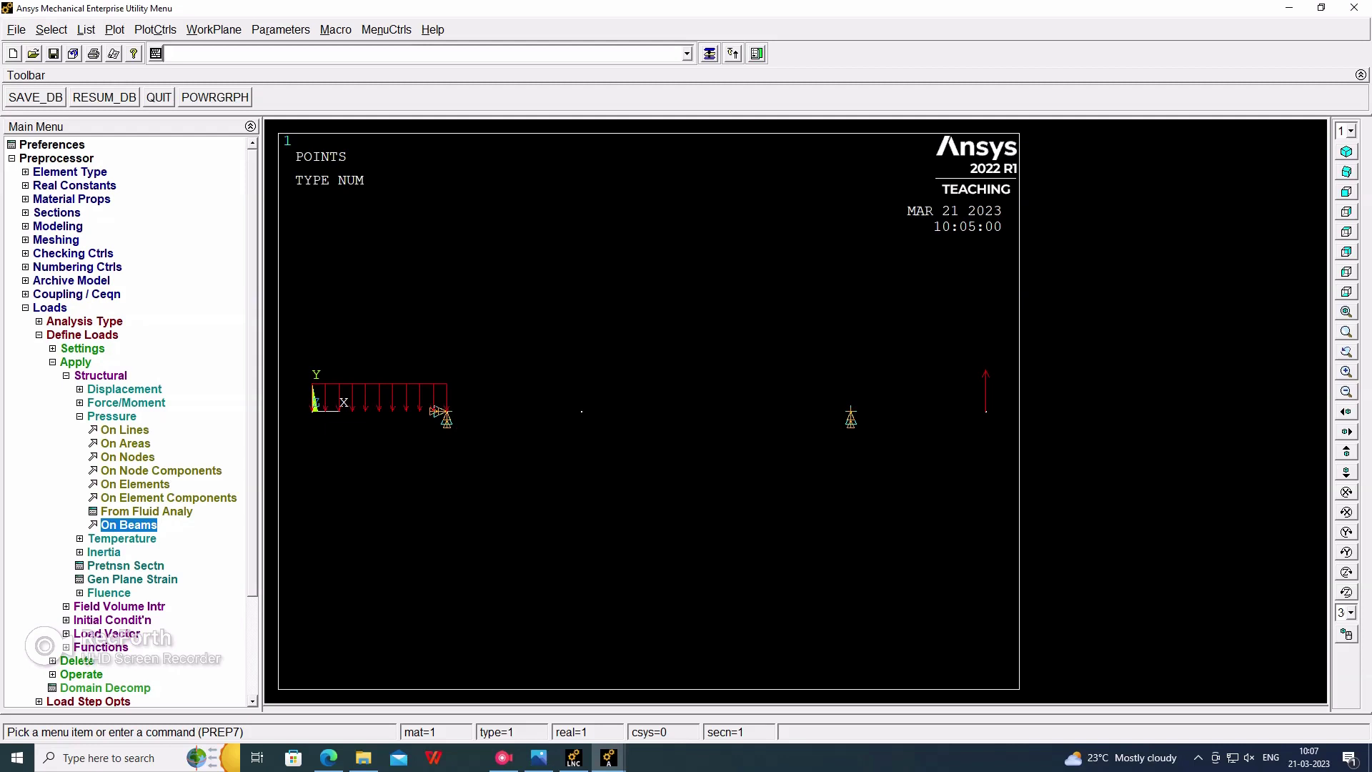
- Apply a varying pressure with load key 2, 20000 at node I and 0 at node J, to the beam element ending at the roller support
left_click(129, 525)
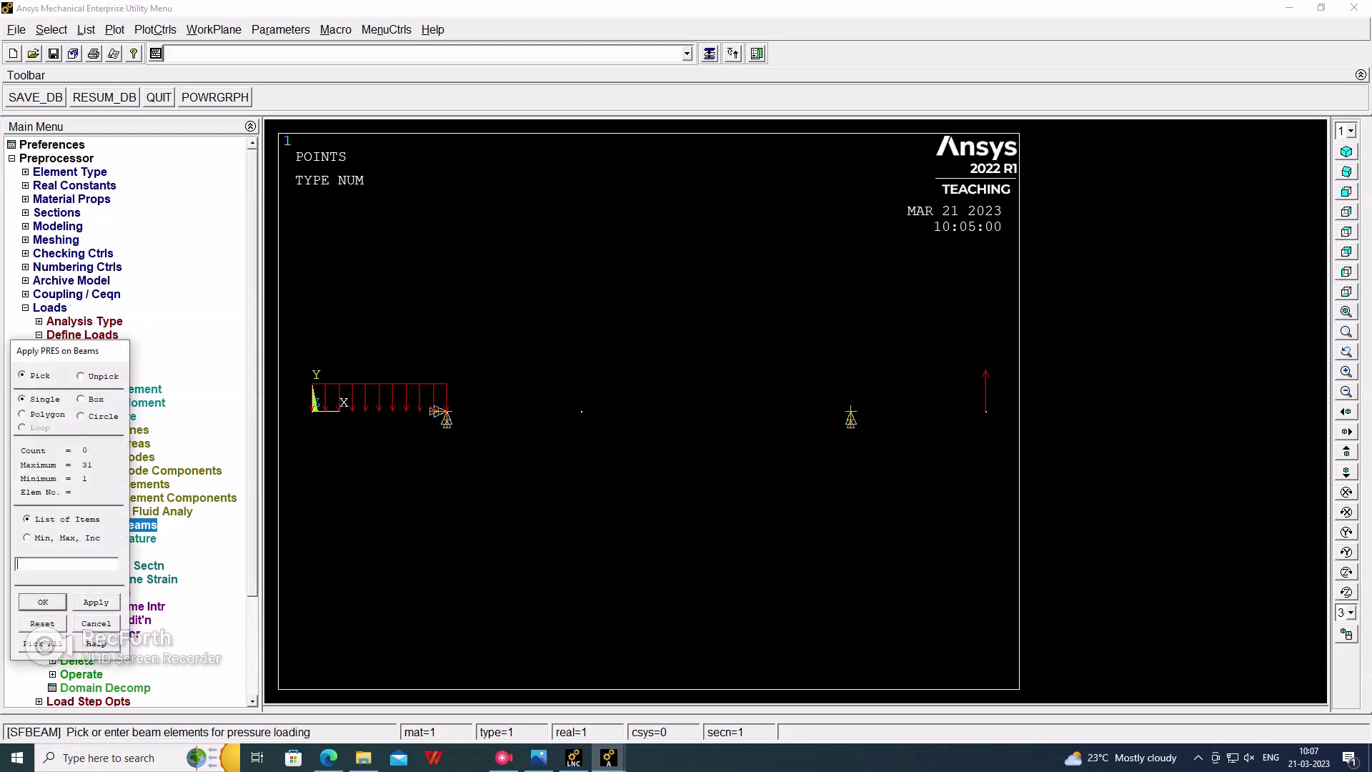
left_click(851, 410)
left_click(856, 410)
left_click(850, 408)
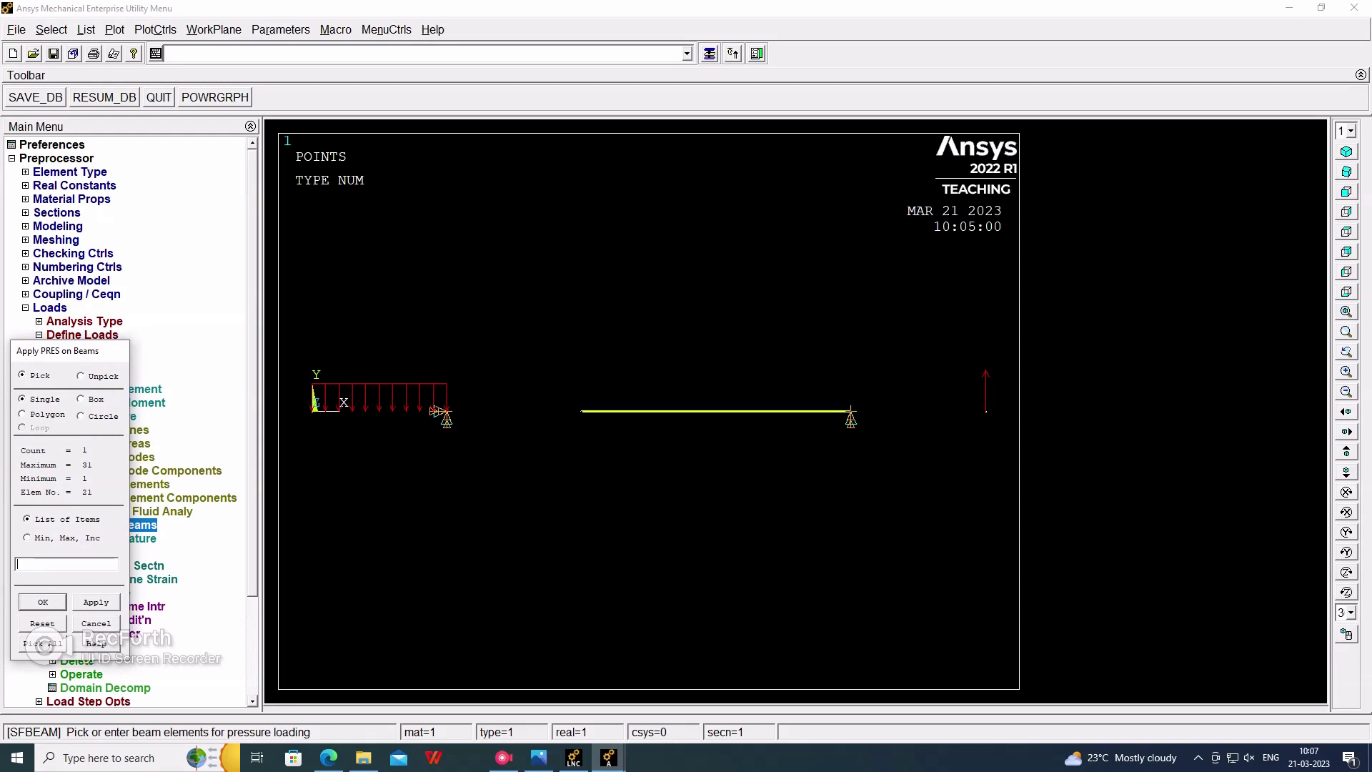
left_click(43, 602)
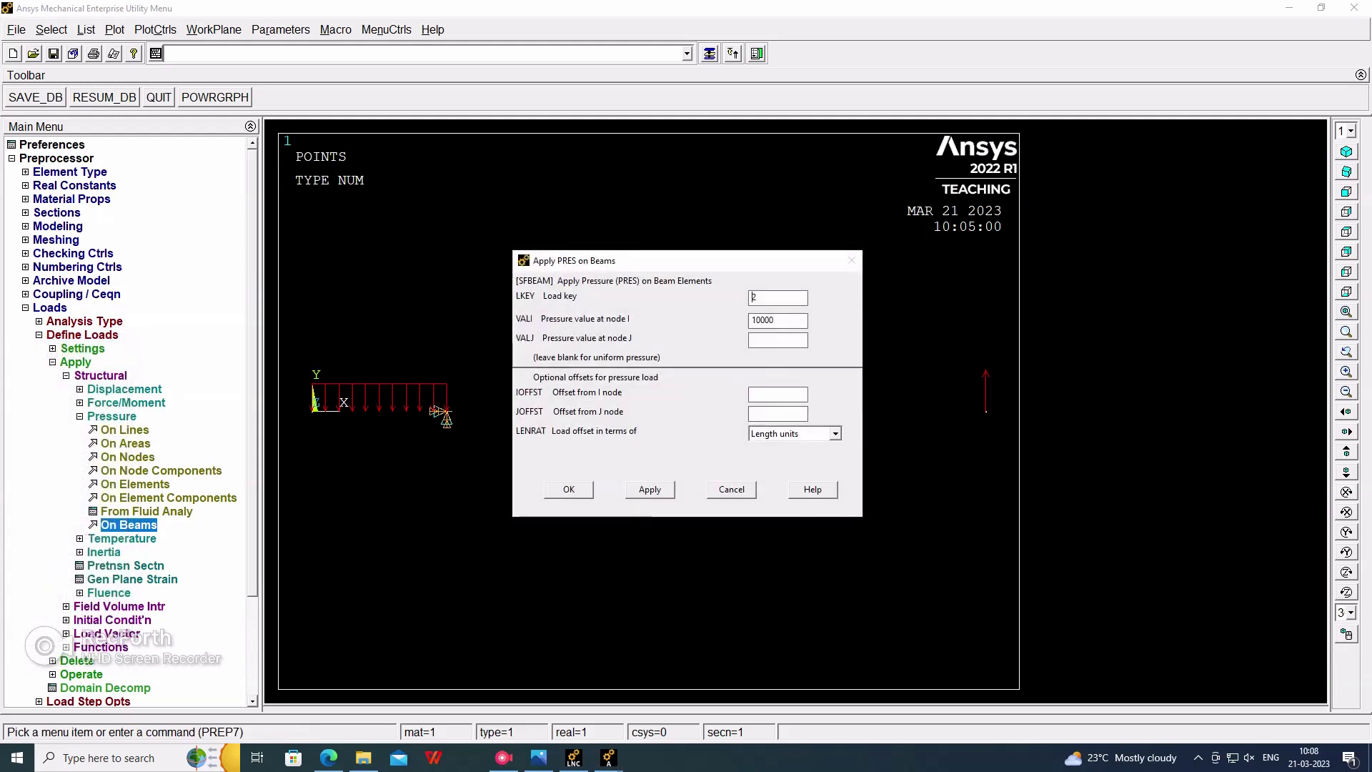
key("BackSpace")
type("2")
type("0")
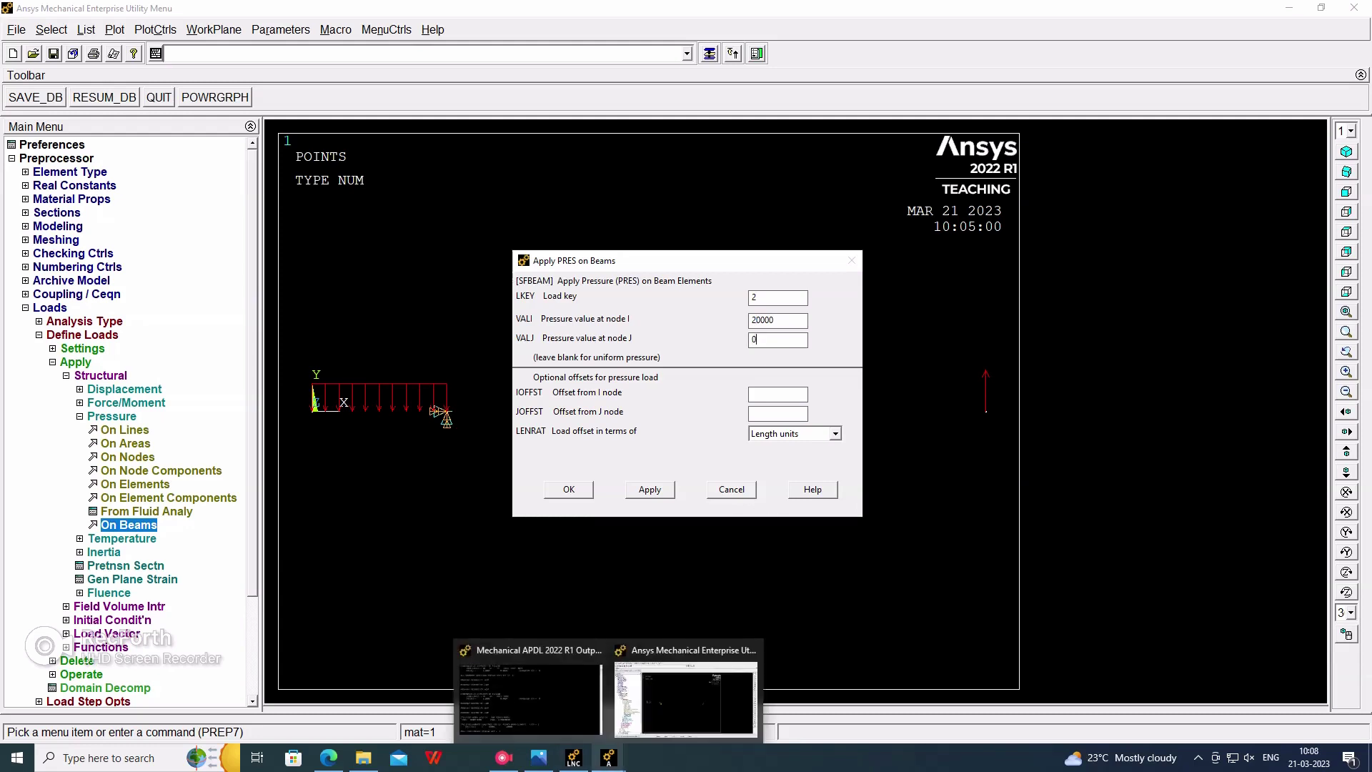
mouse_move(539, 757)
left_click(536, 675)
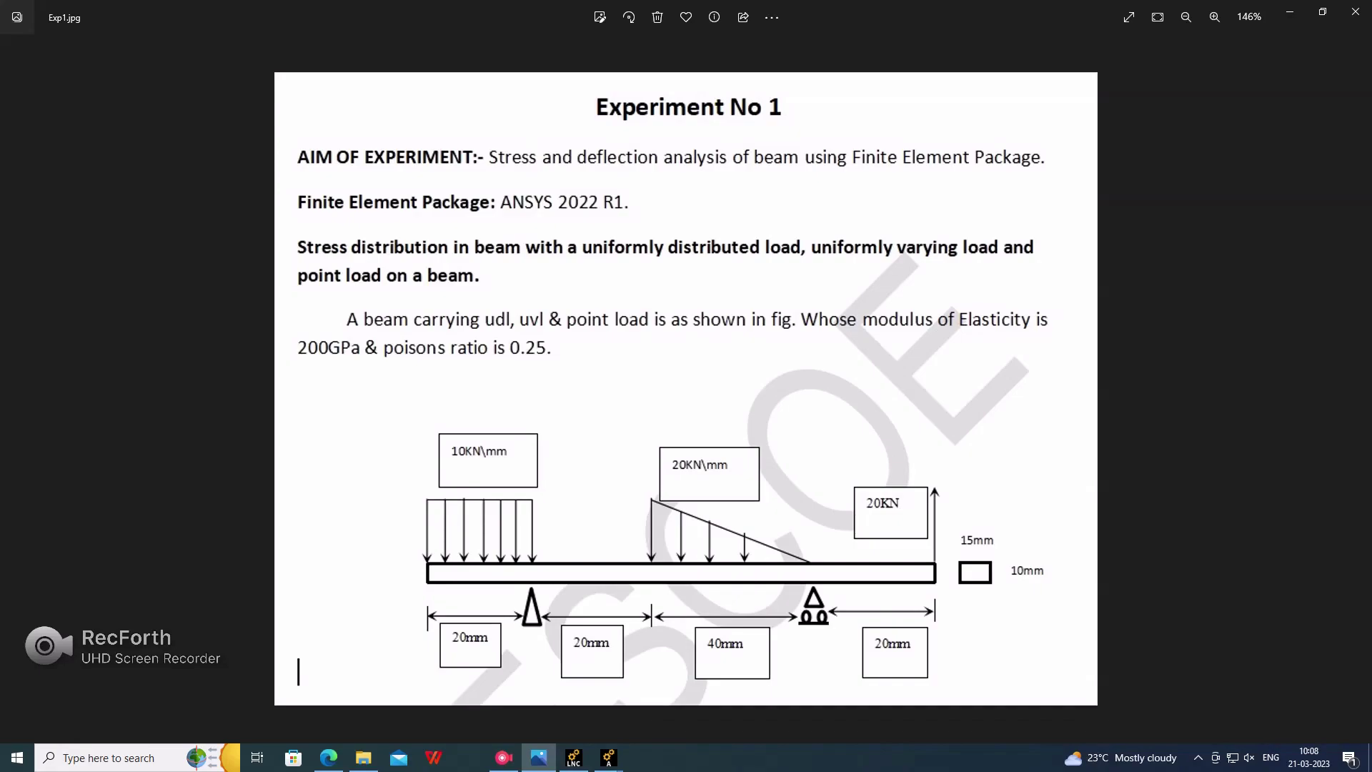
mouse_move(608, 757)
left_click(684, 693)
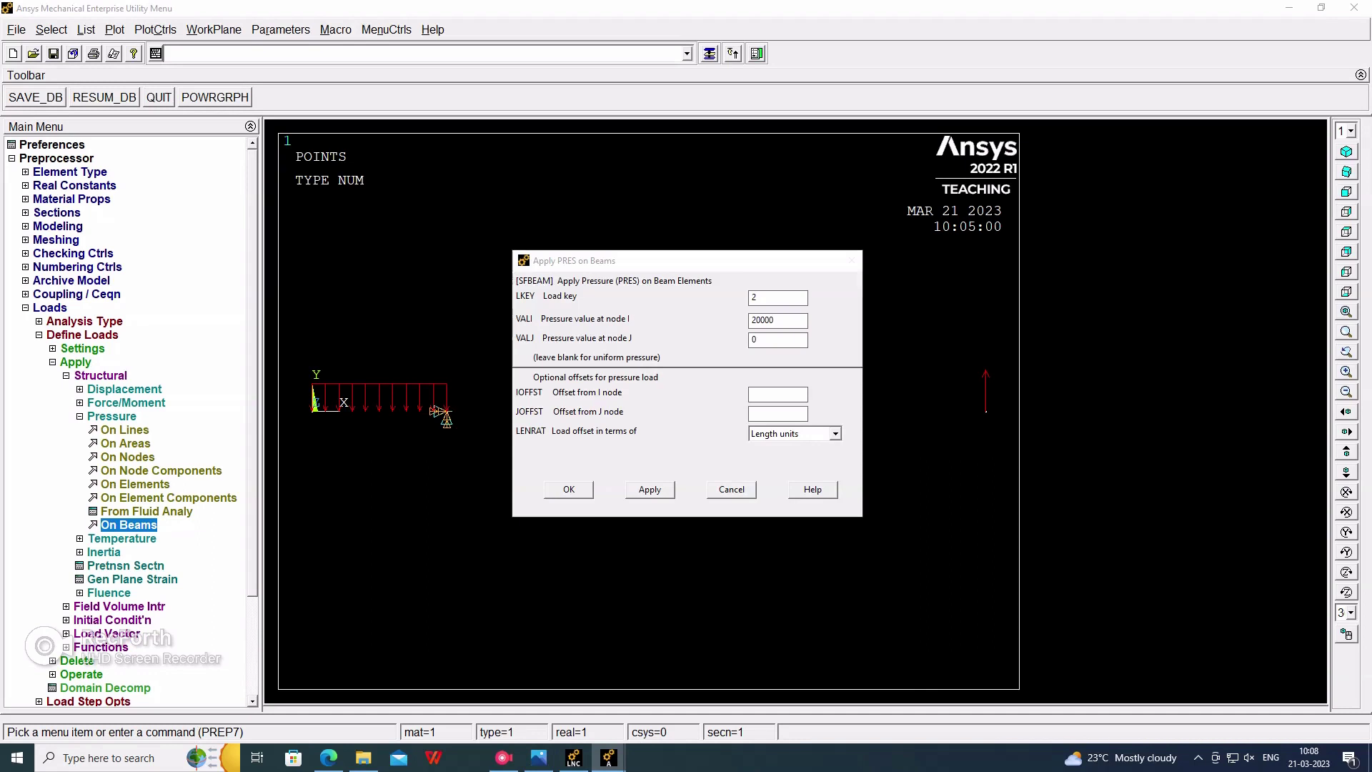
left_click(569, 489)
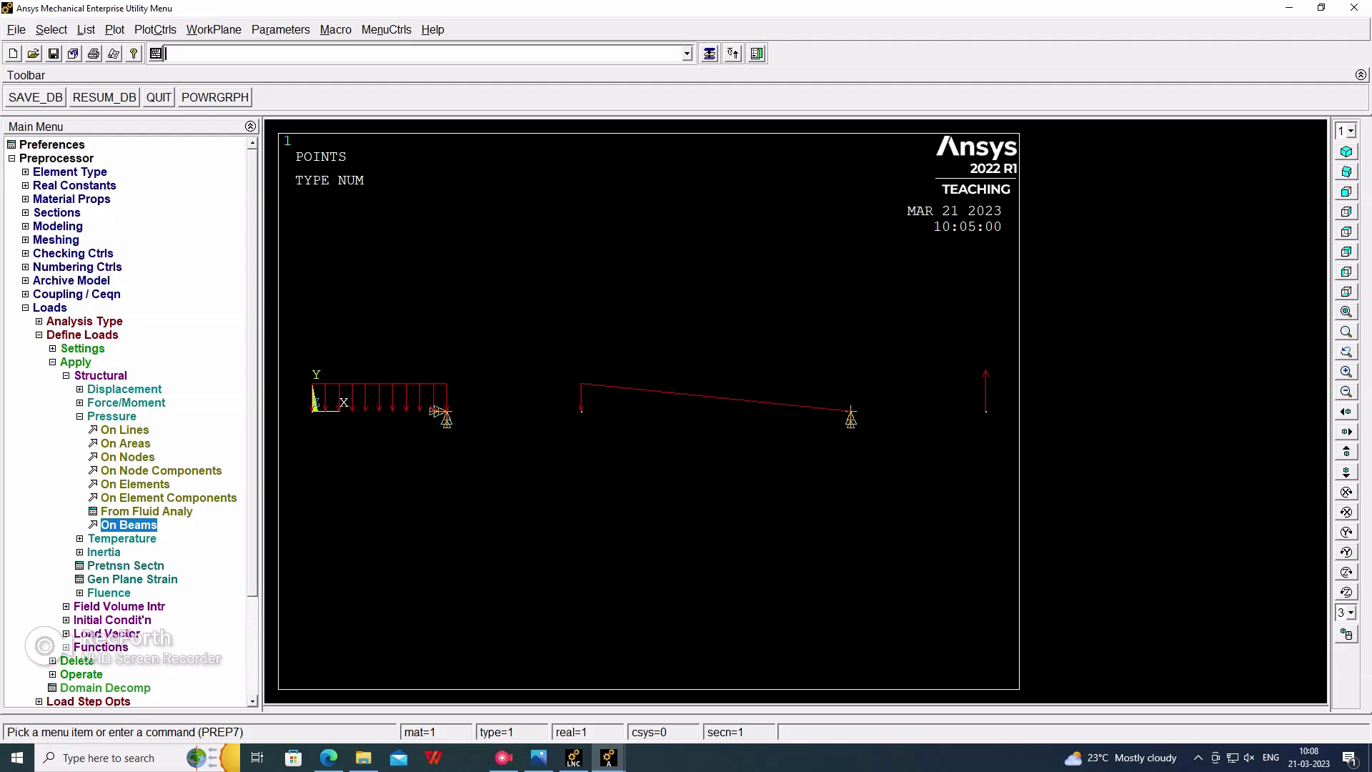
- Compare the loads applied to the beam with the problem sheet and return to the Ansys model
left_click(537, 757)
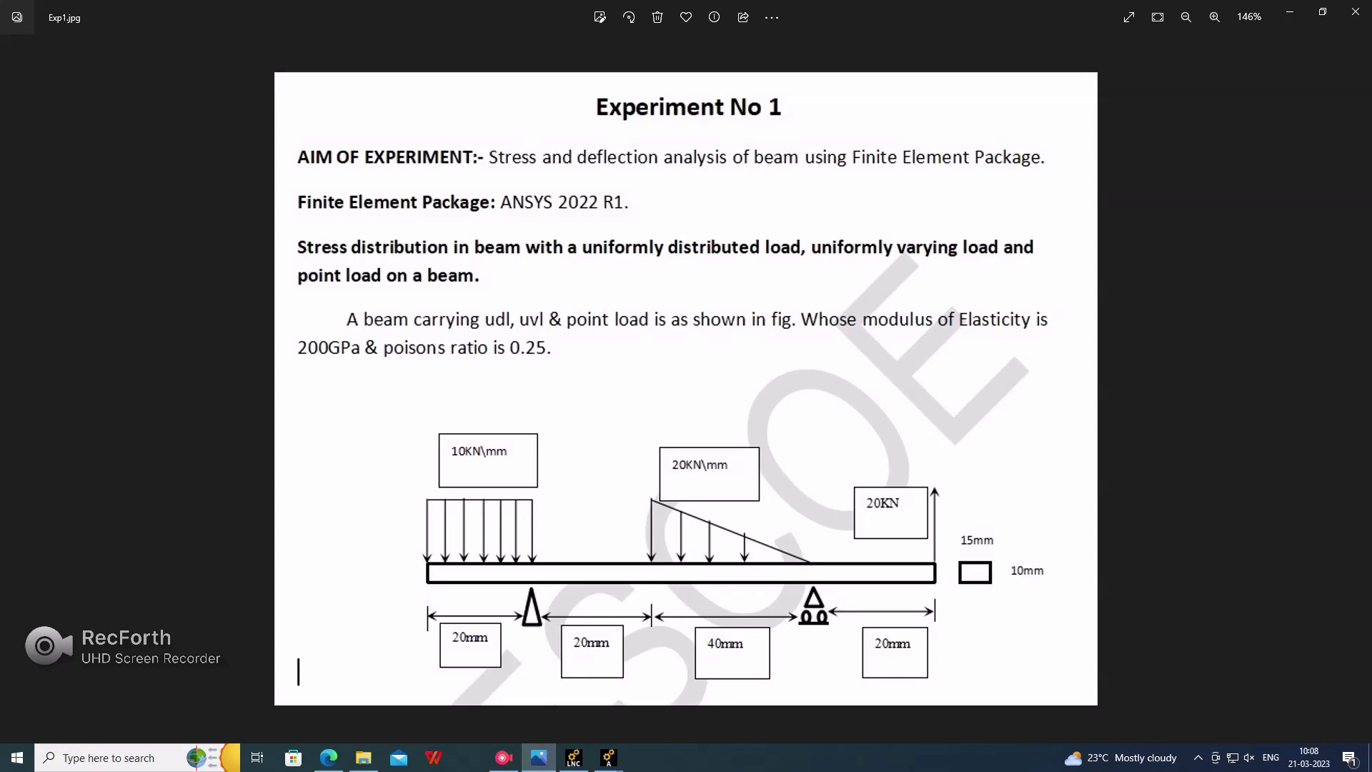
mouse_move(608, 758)
left_click(683, 690)
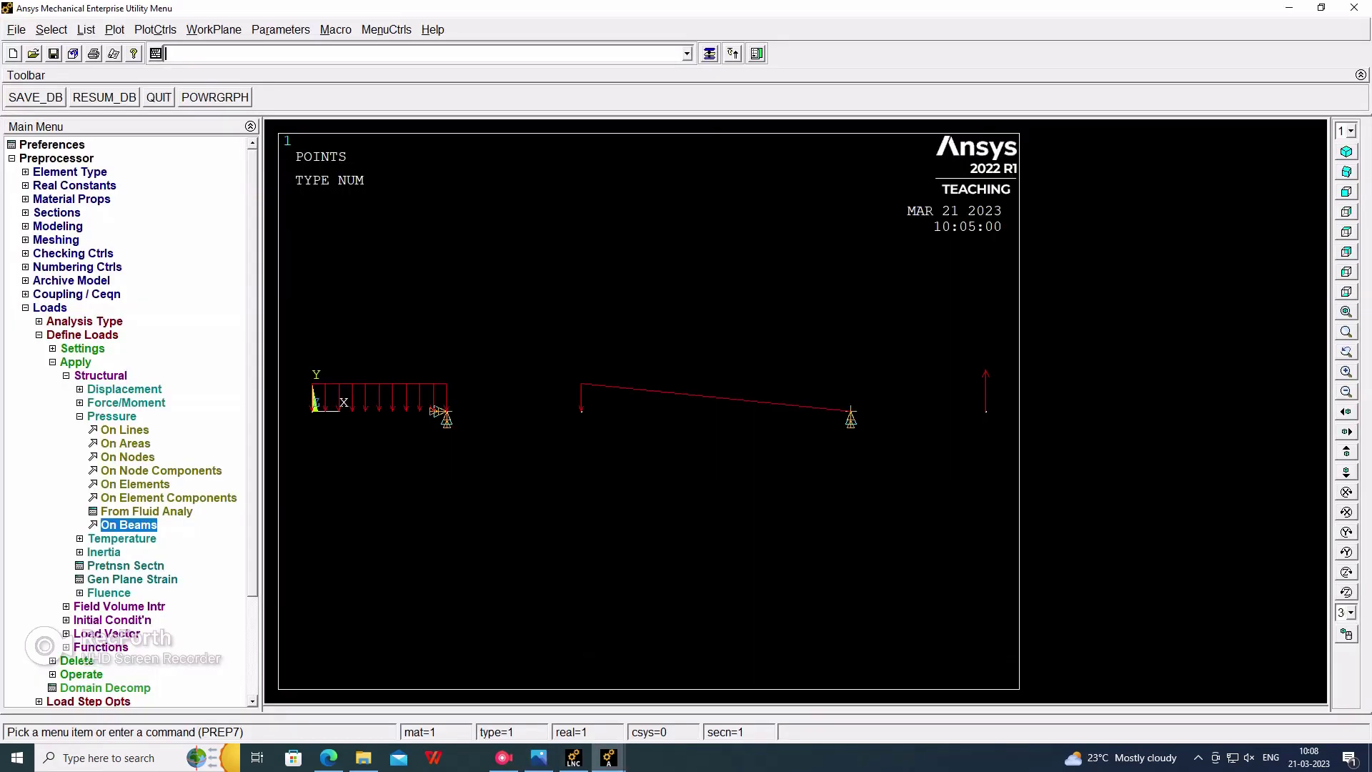
- Solve the current load step and dismiss the completion note and the solution status listing
left_click(53, 362)
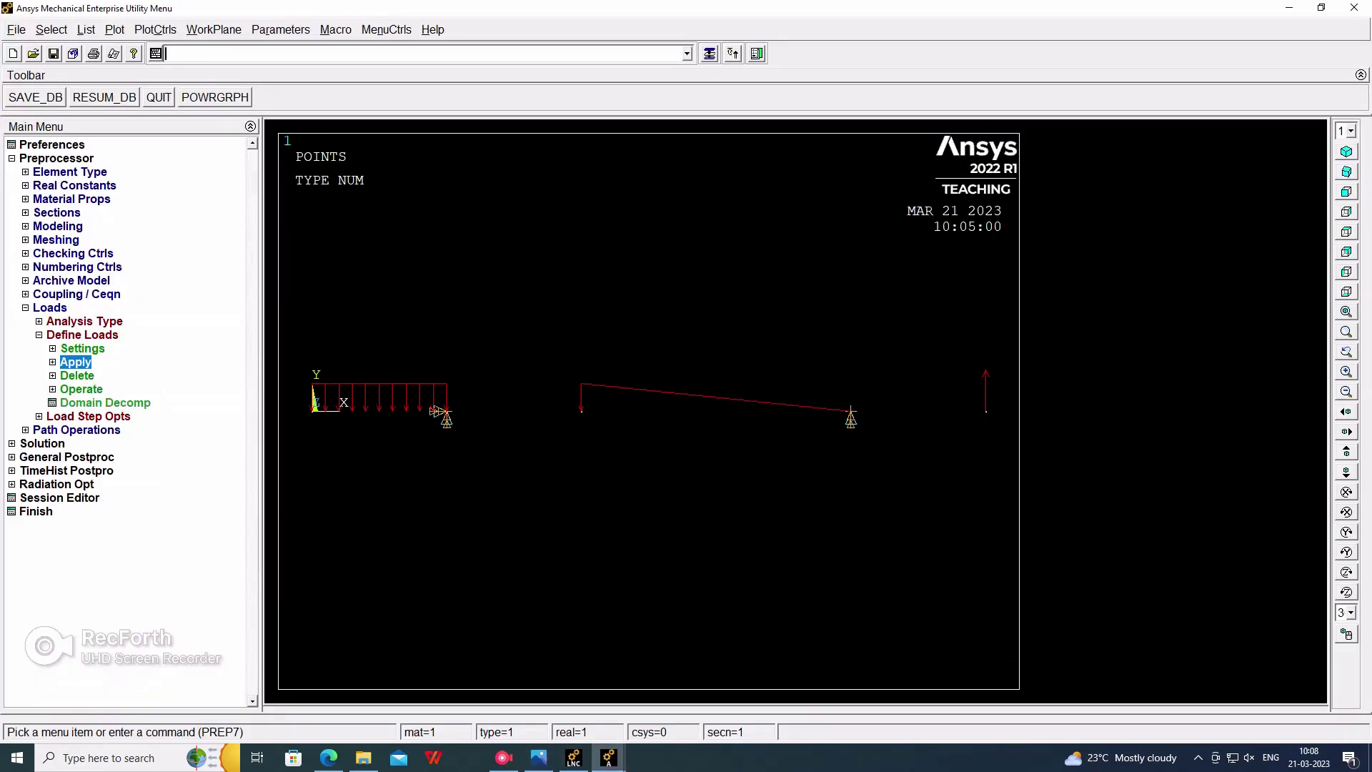
left_click(49, 307)
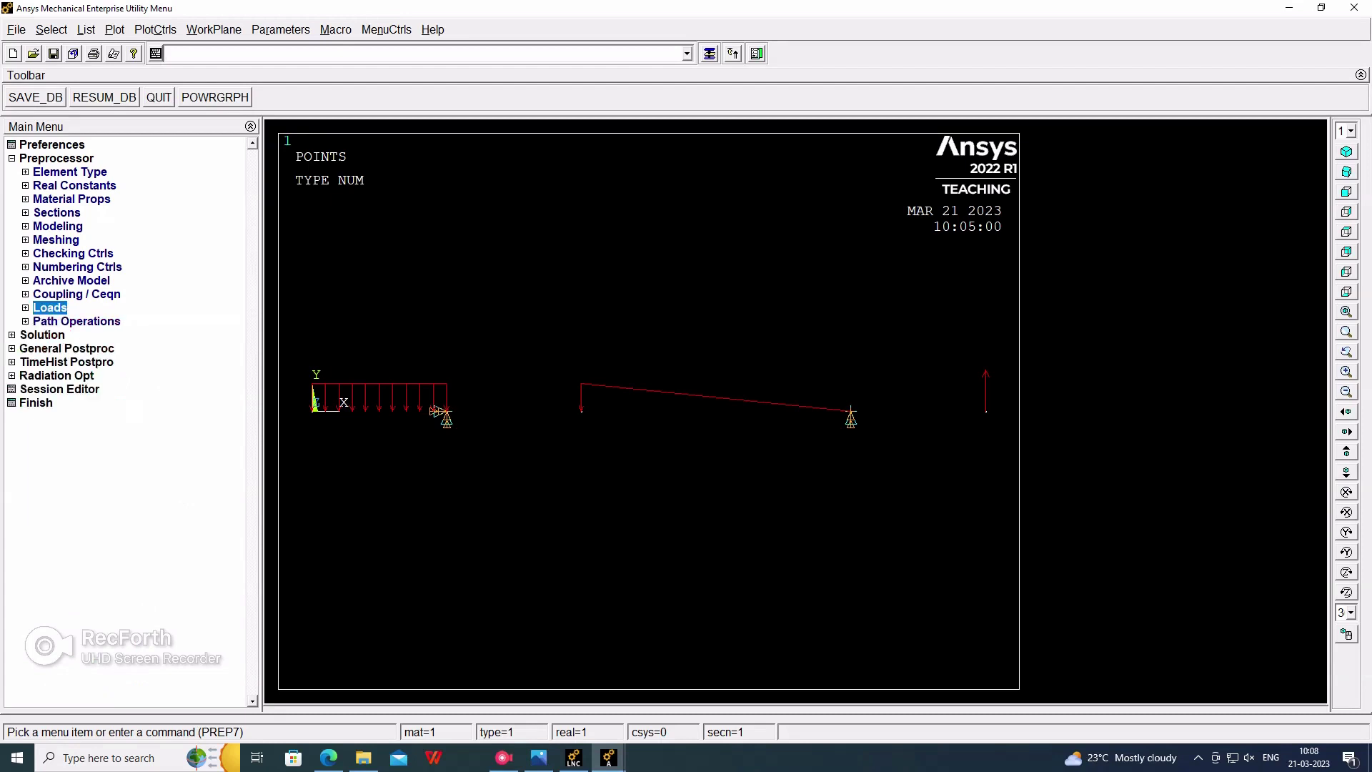
left_click(55, 158)
left_click(43, 172)
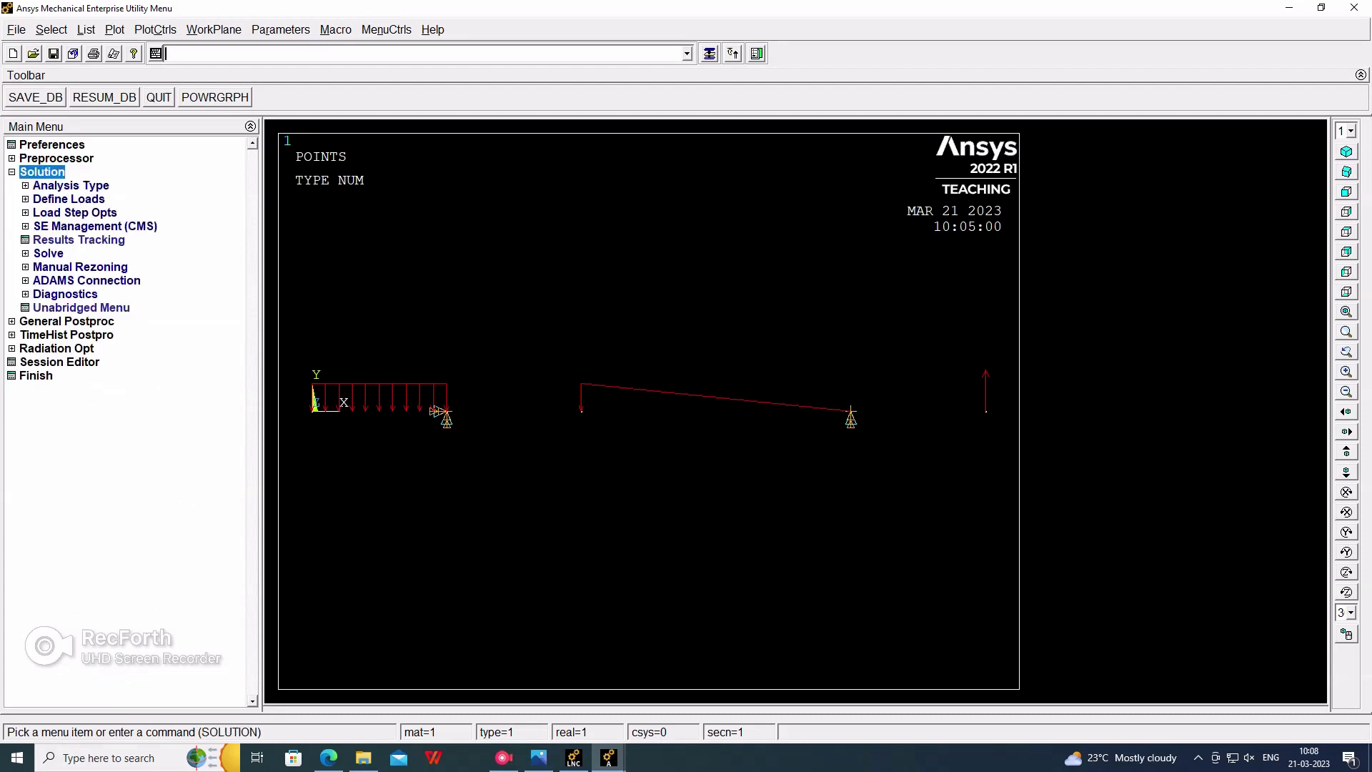
left_click(48, 253)
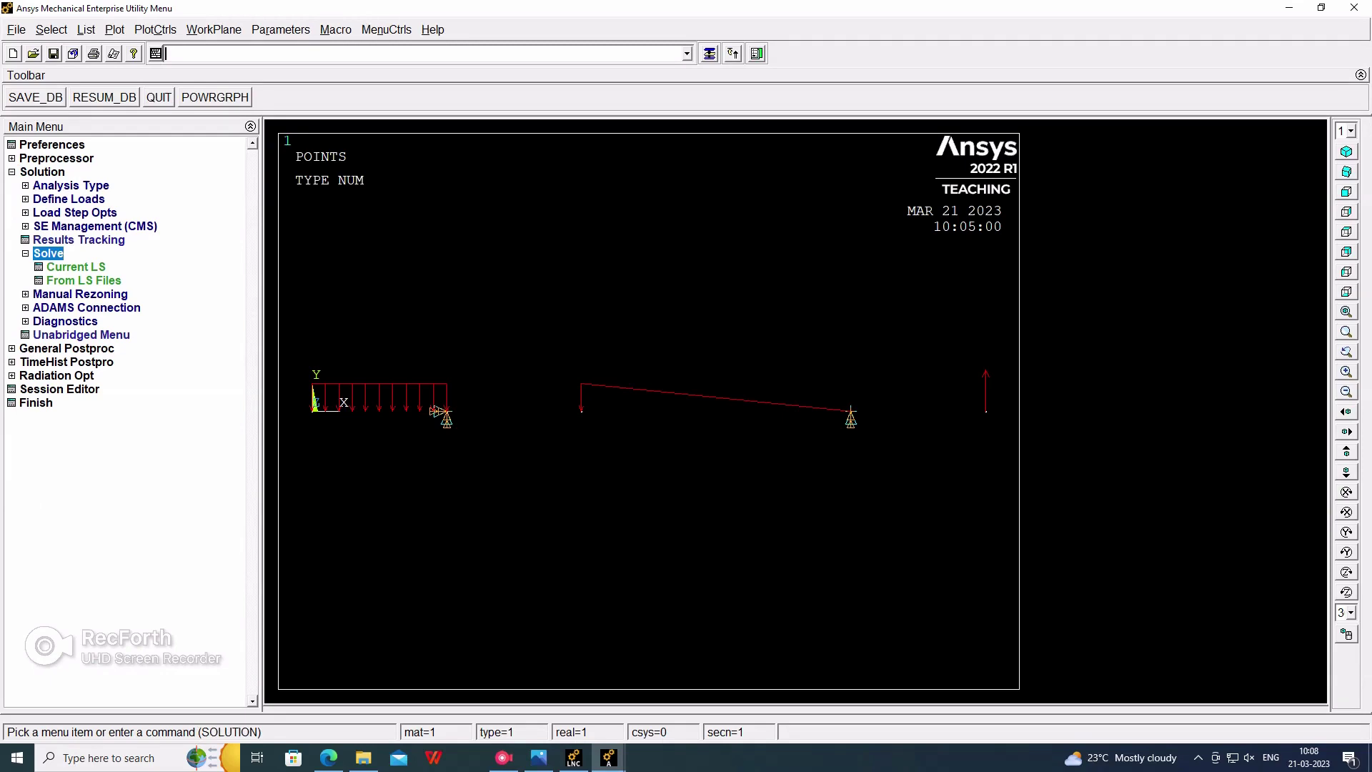
left_click(76, 267)
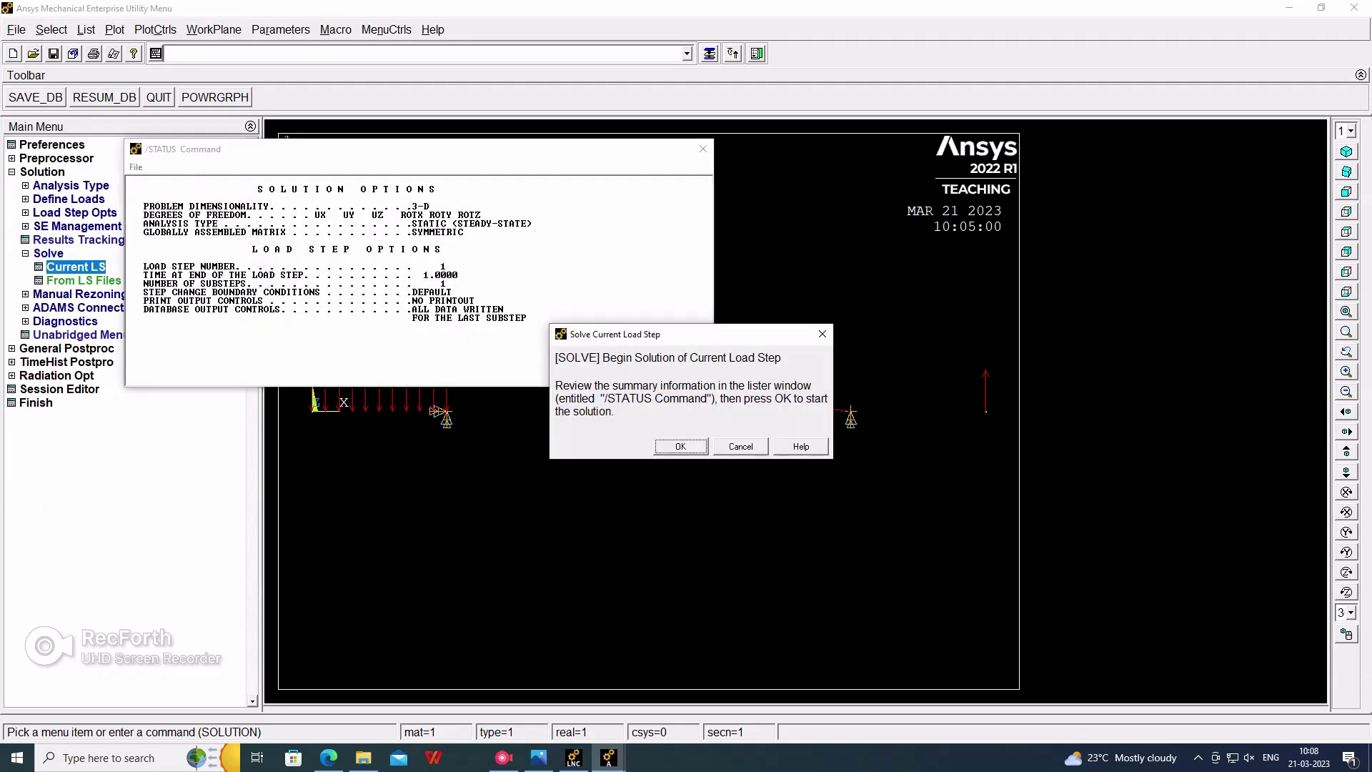
key("Return")
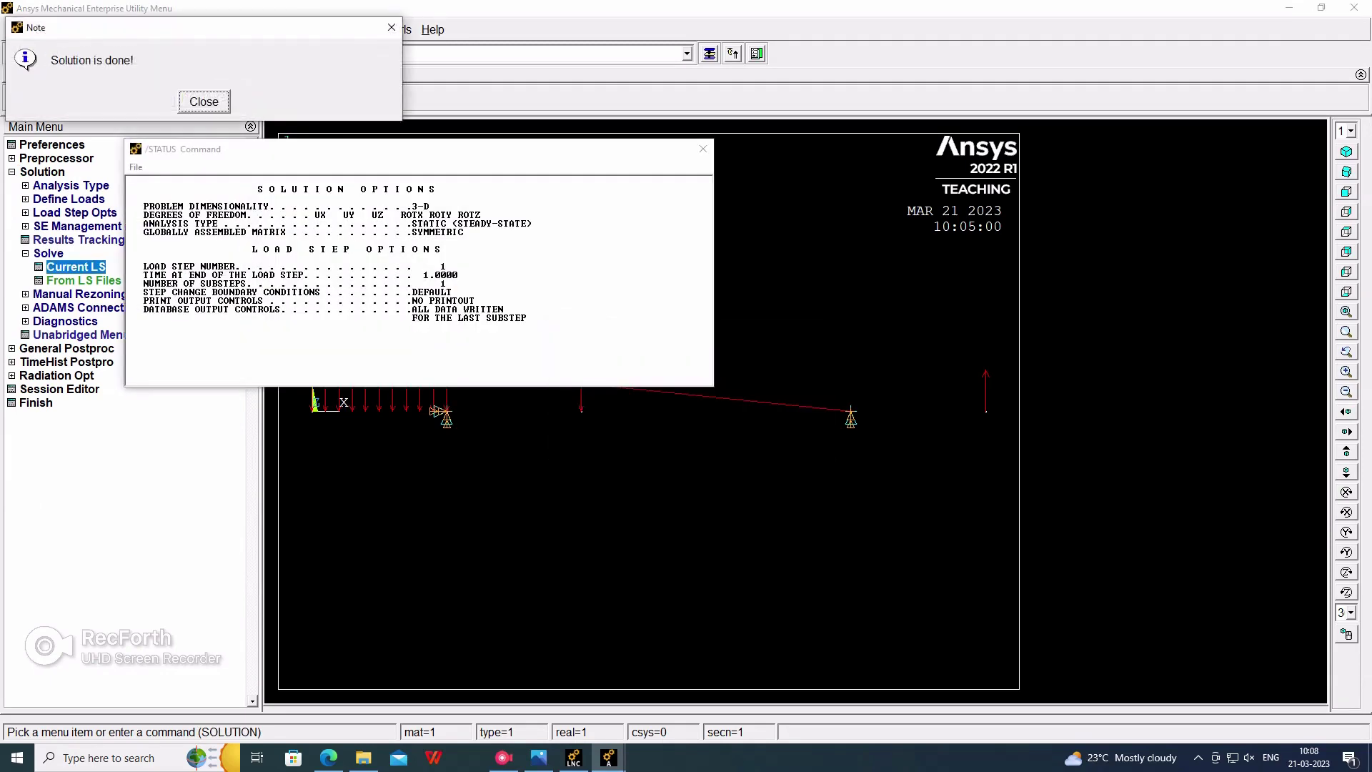
left_click_drag(241, 28, 670, 390)
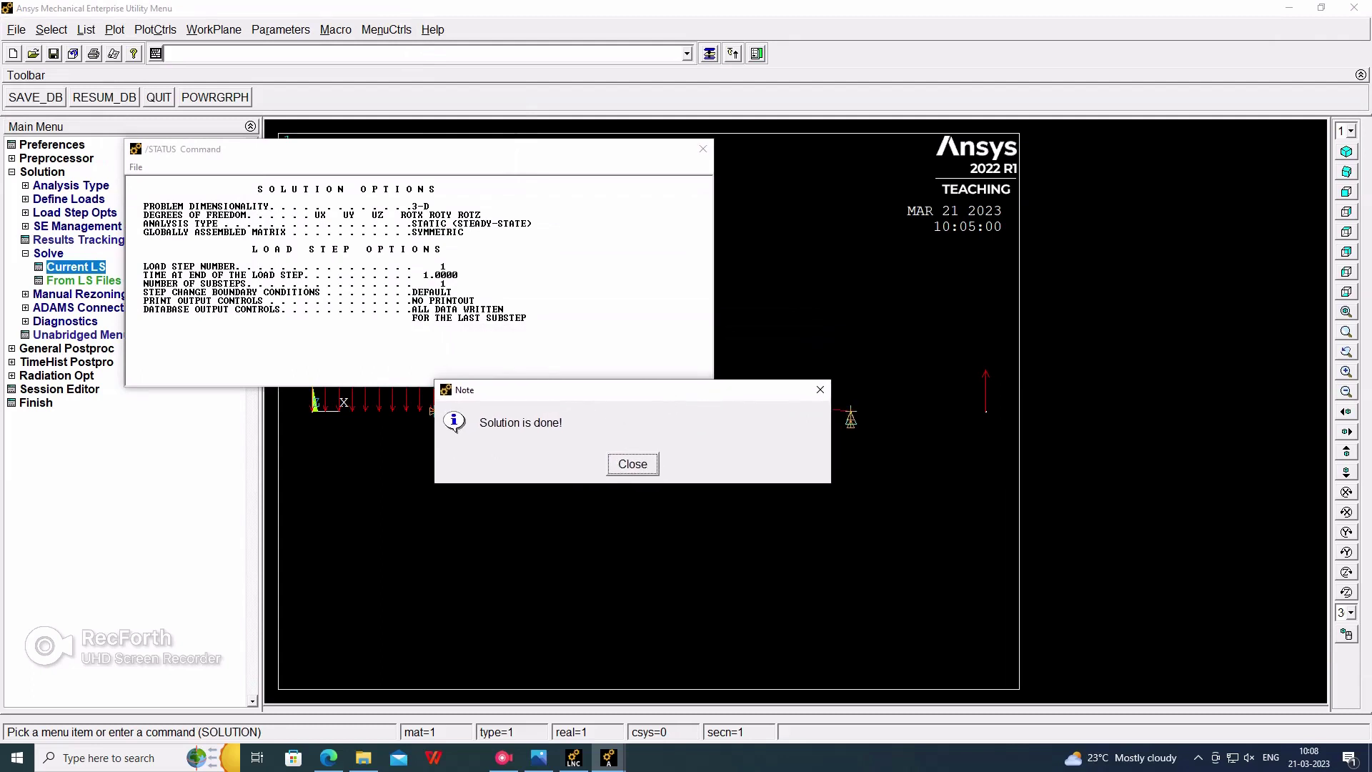
key("Return")
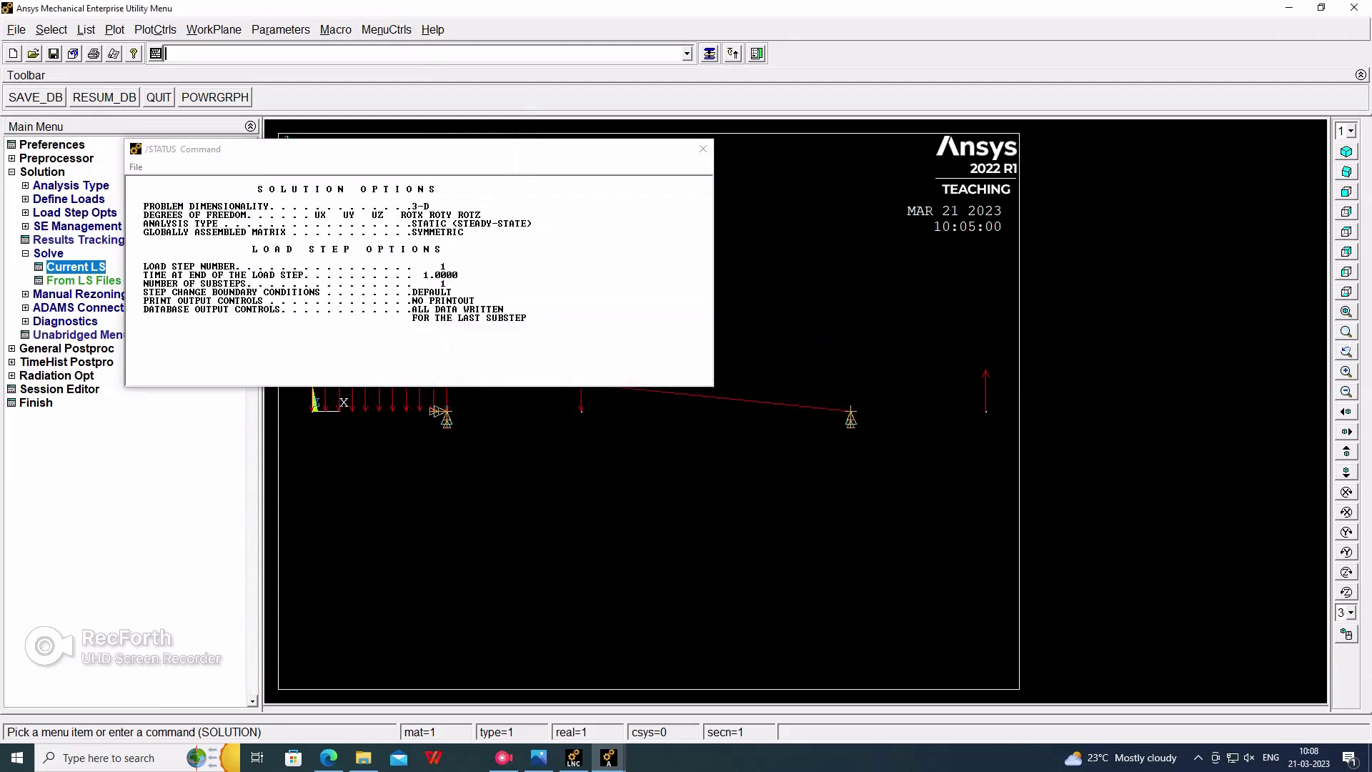
left_click(703, 148)
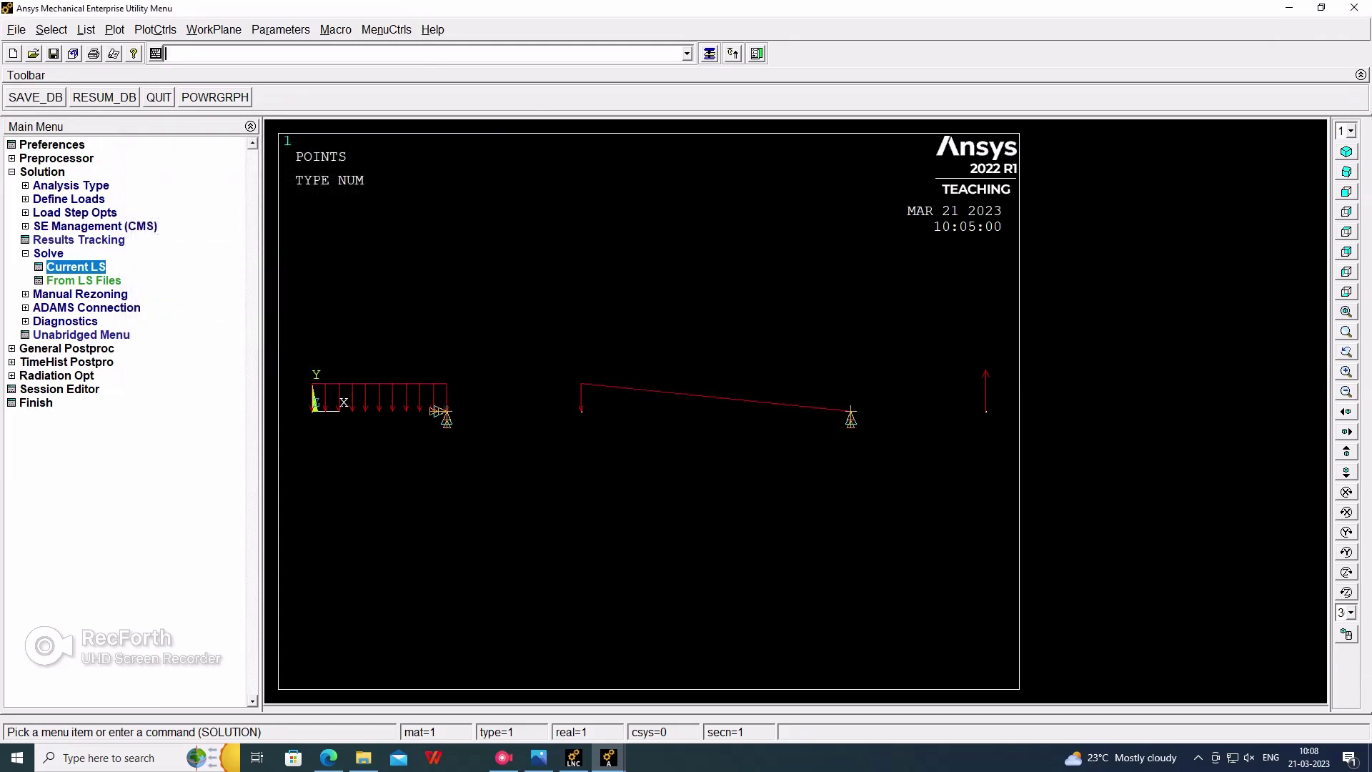
- Plot the nodal solution contour of the displacement vector sum with the deformed shape only
left_click(66, 349)
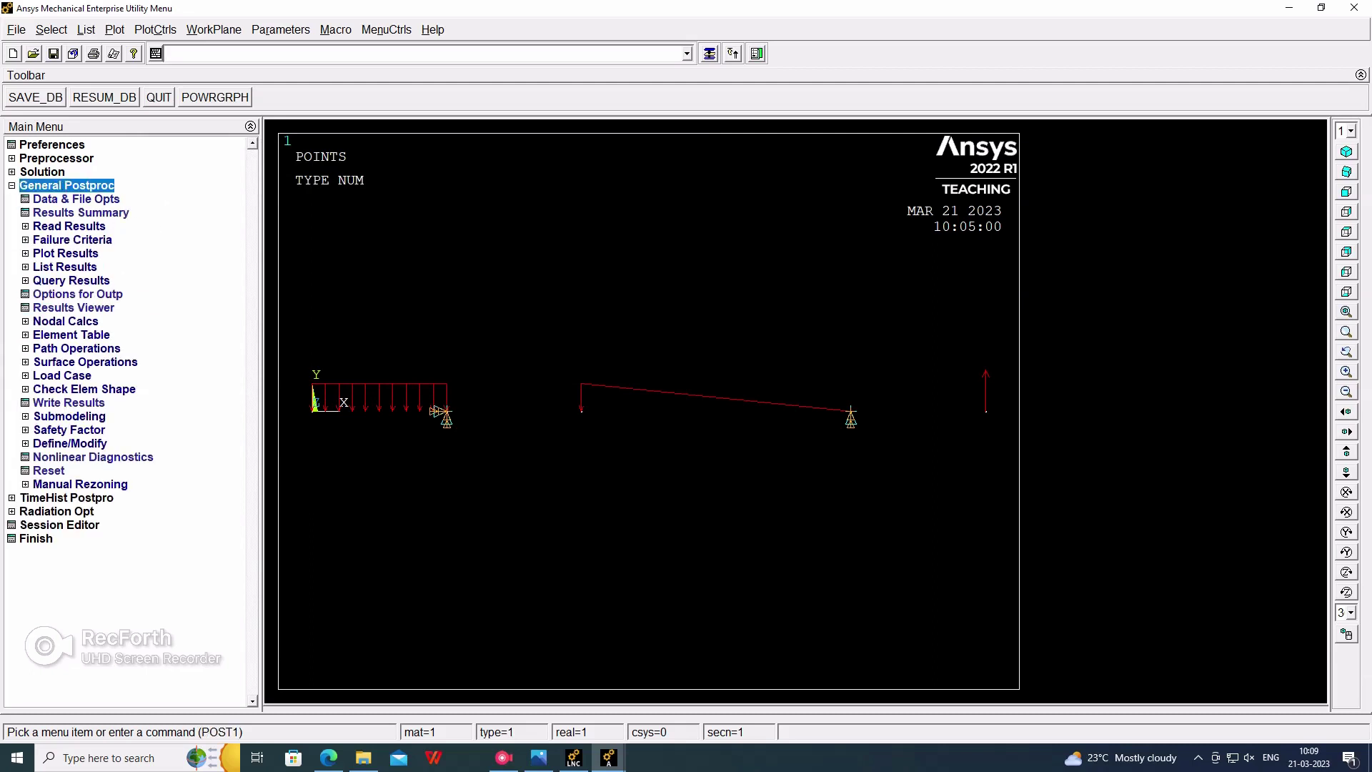
left_click(65, 253)
left_click(81, 280)
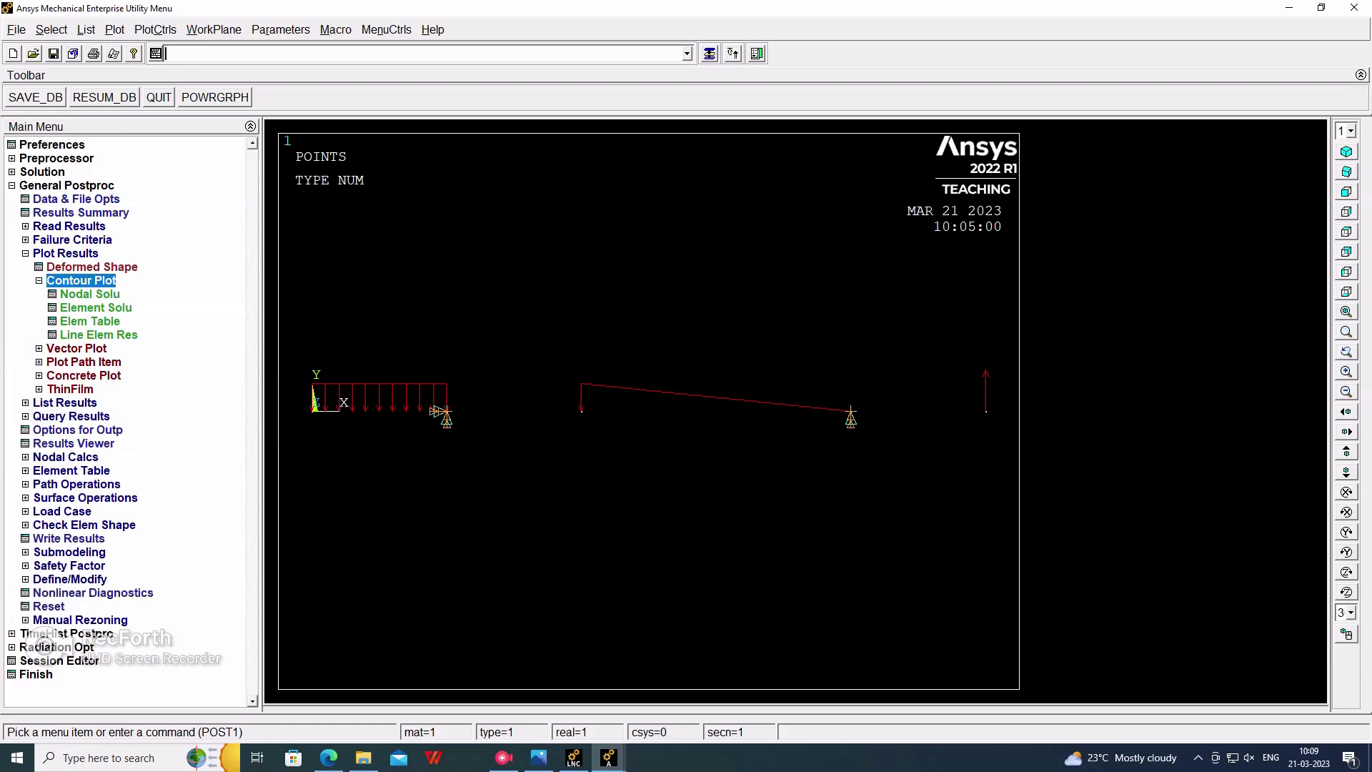
left_click(90, 294)
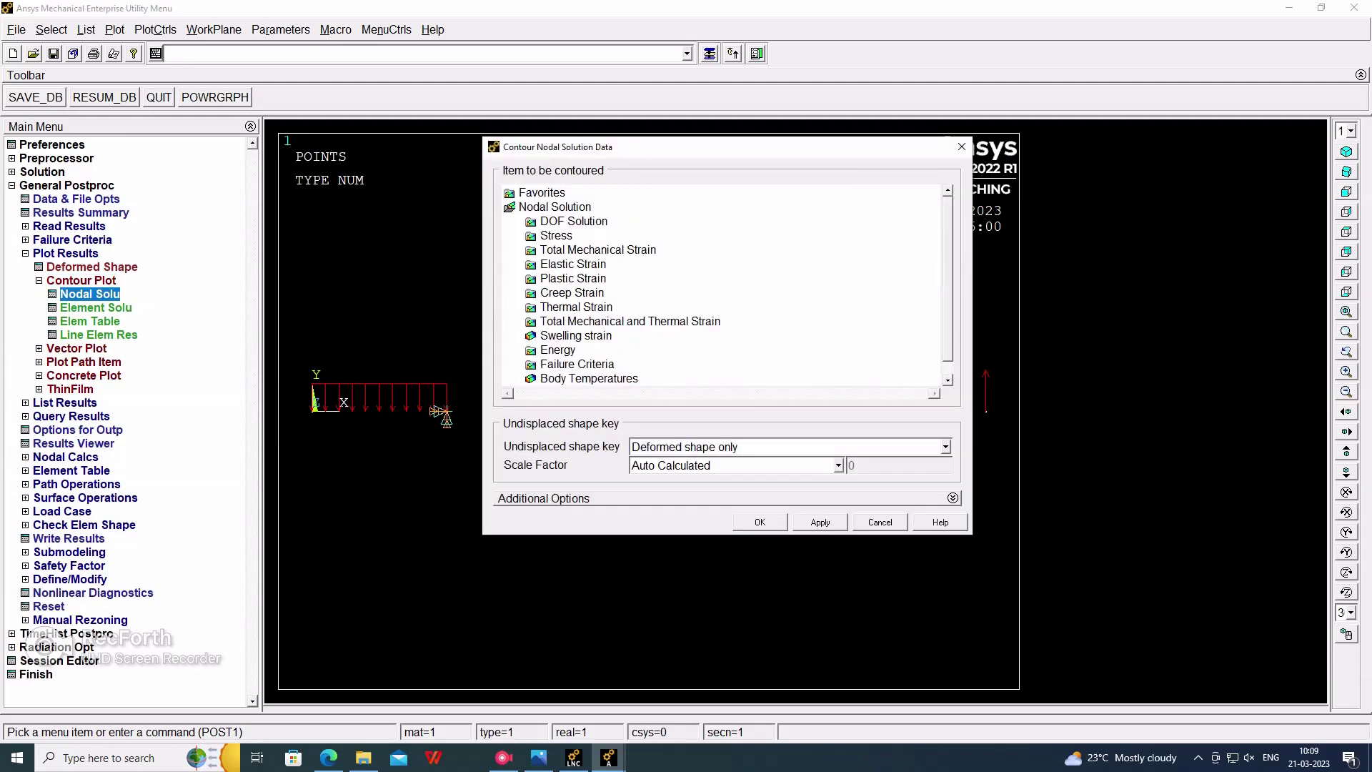
left_click(573, 221)
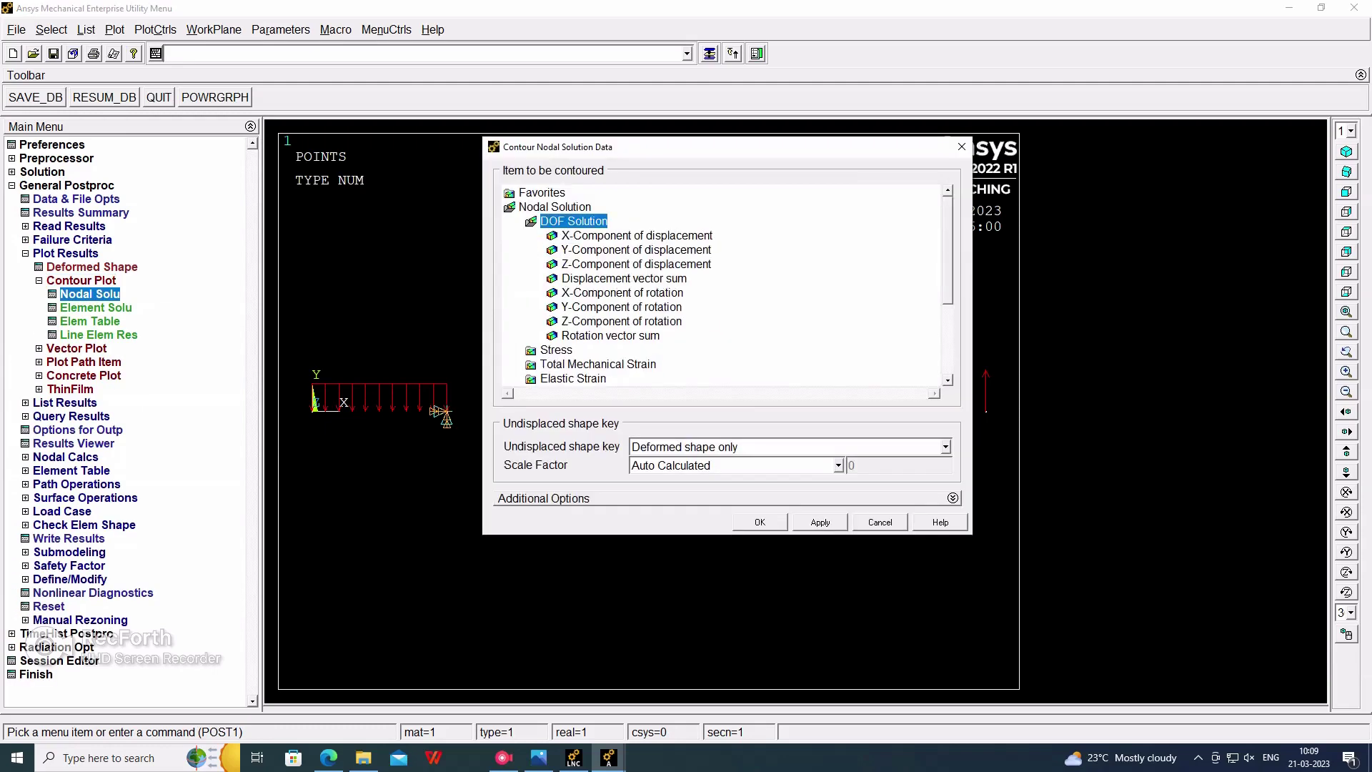
left_click(623, 279)
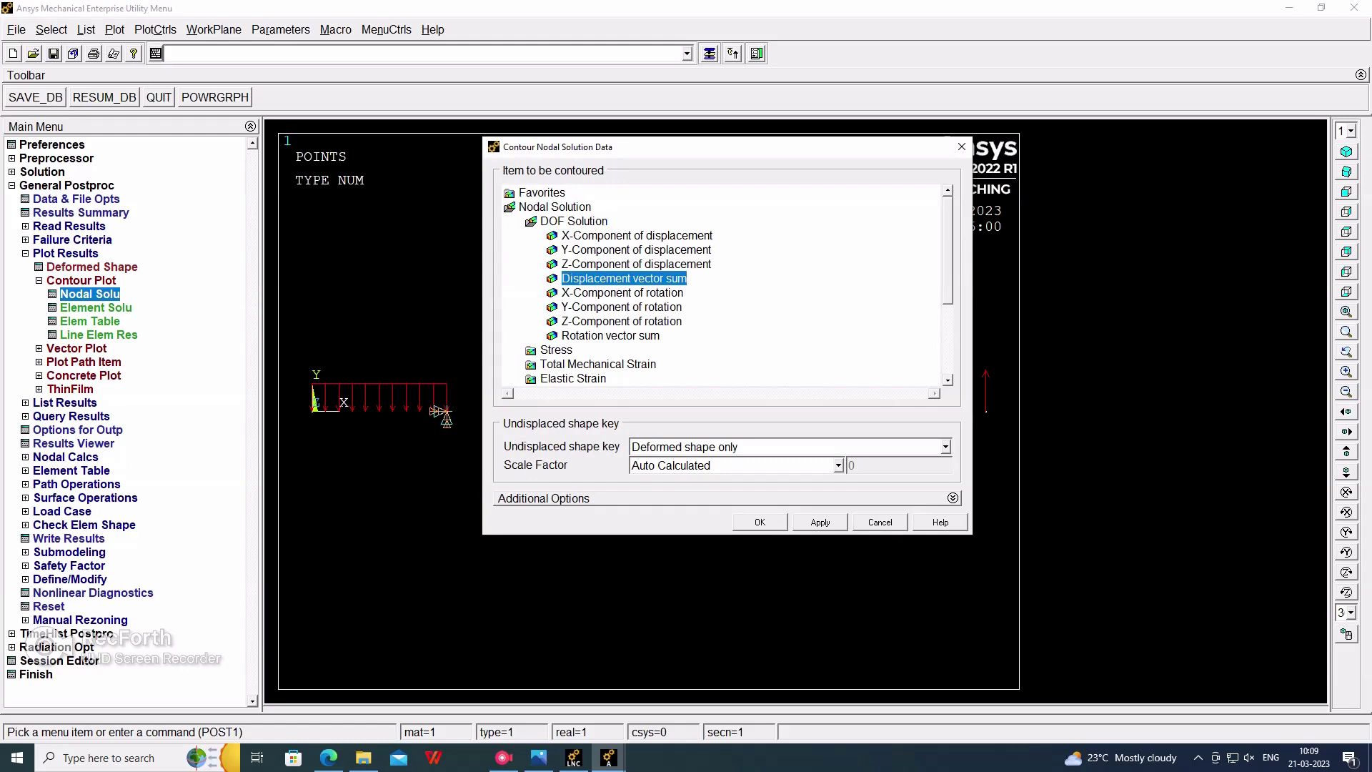
left_click(759, 521)
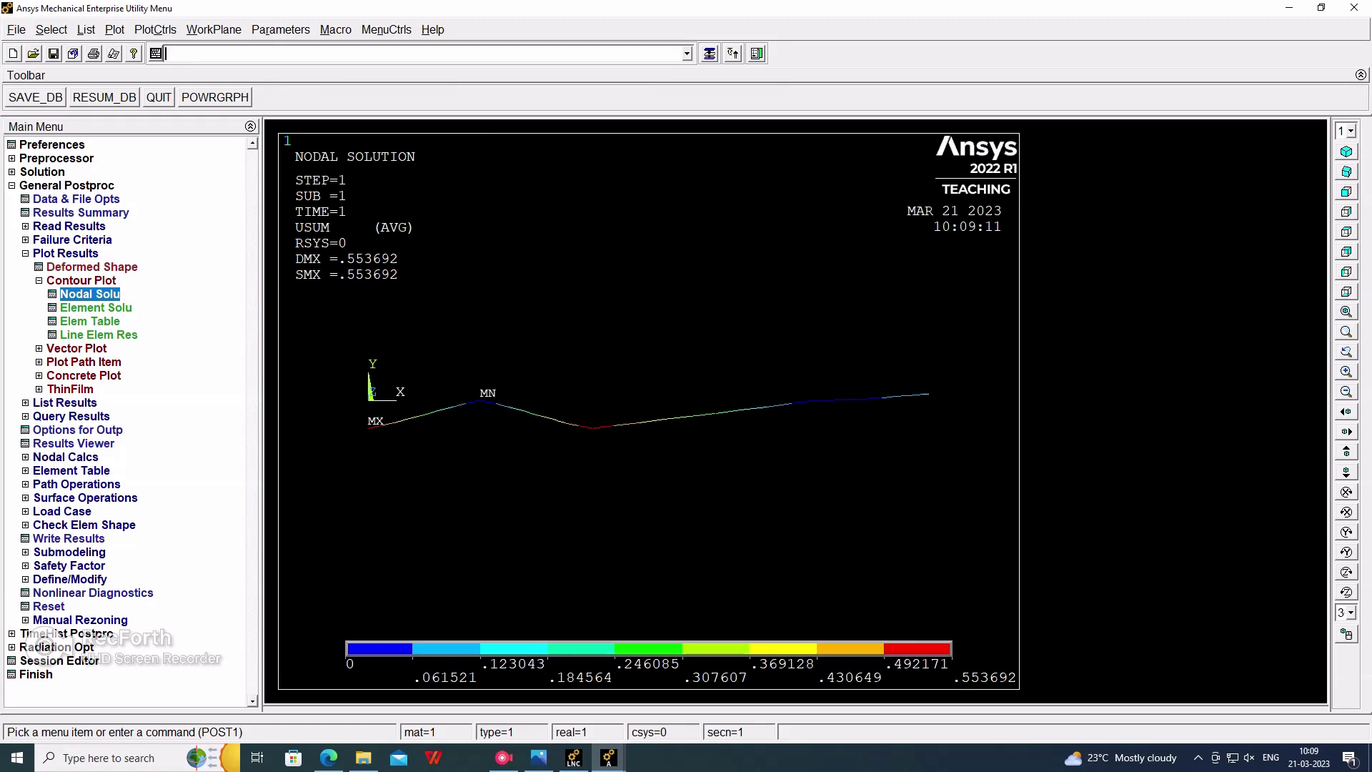
- Examine the beam's displacement contour in an isometric view and return to the front view
left_click(1346, 152)
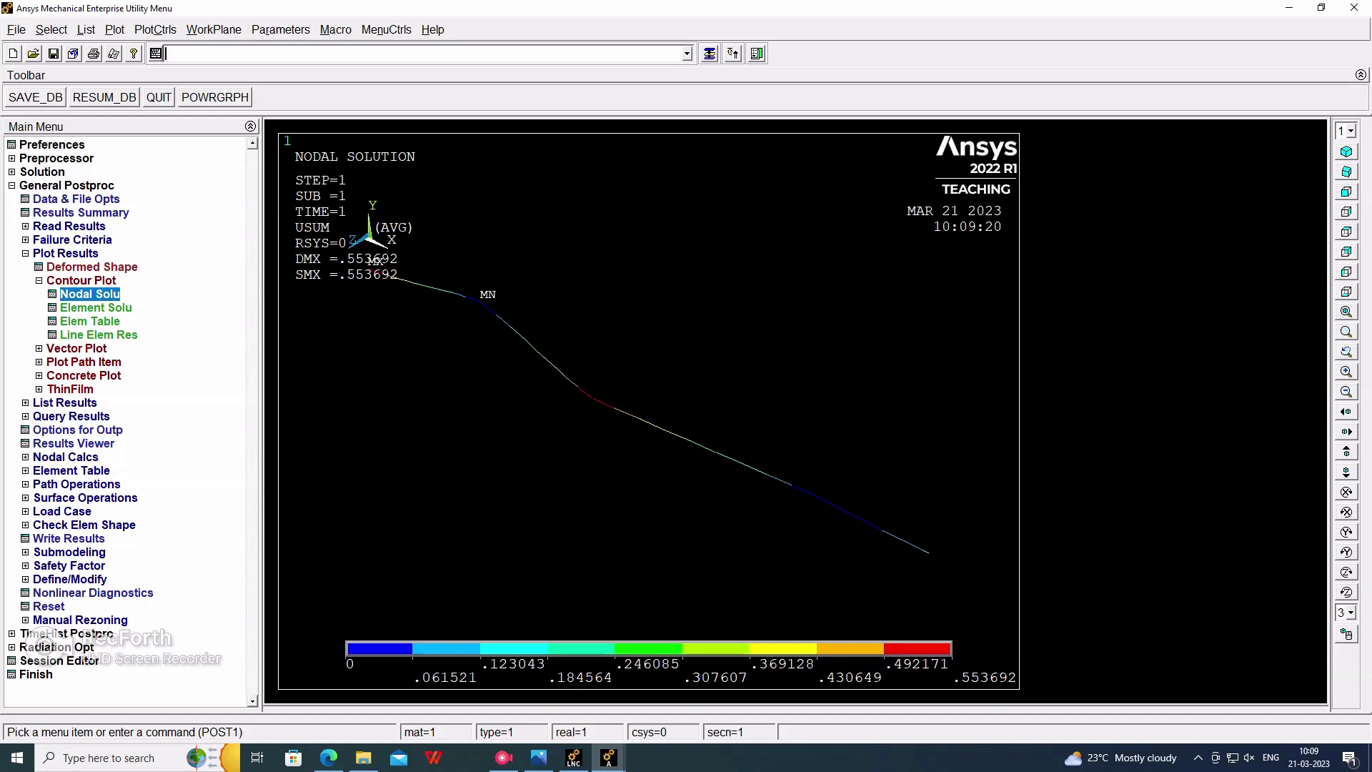
scroll(649, 411, "down", 5)
scroll(648, 412, "down", 1)
scroll(649, 412, "up", 1)
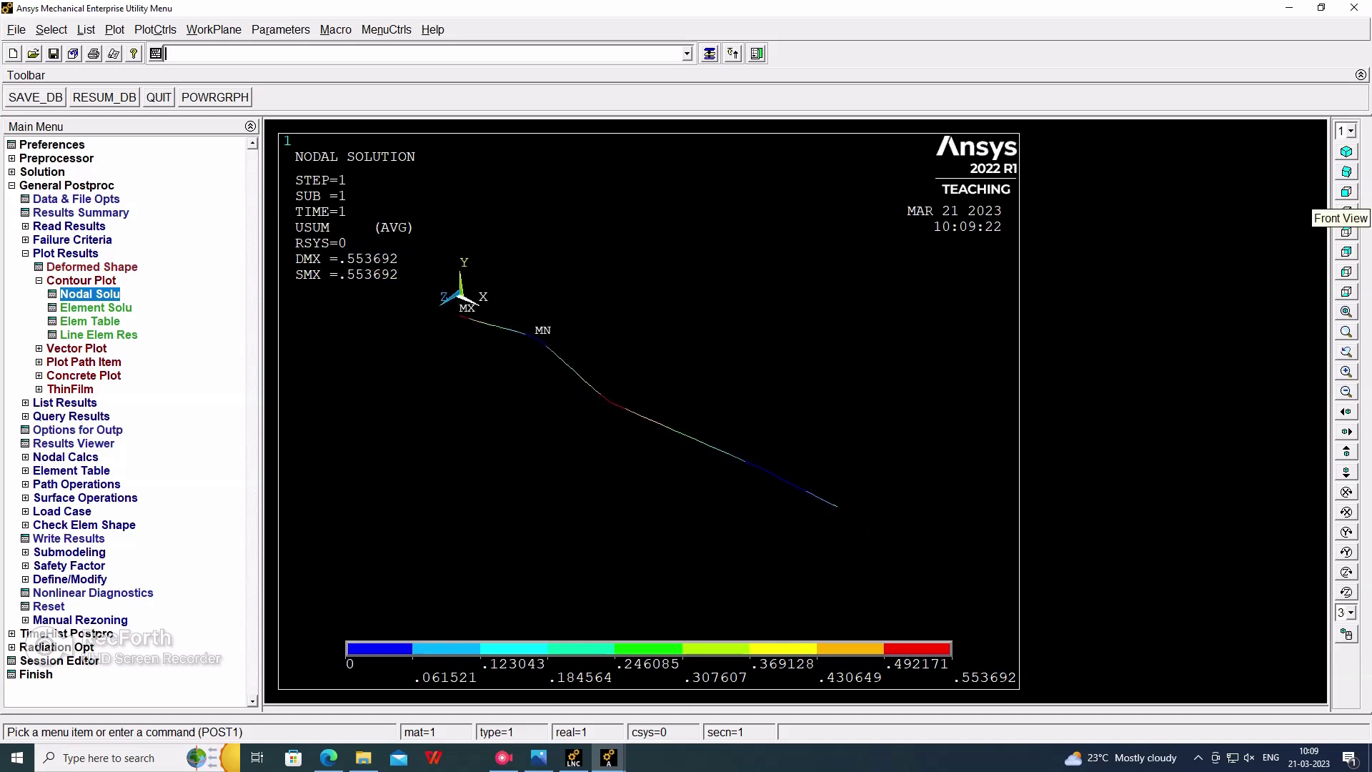
left_click(1346, 212)
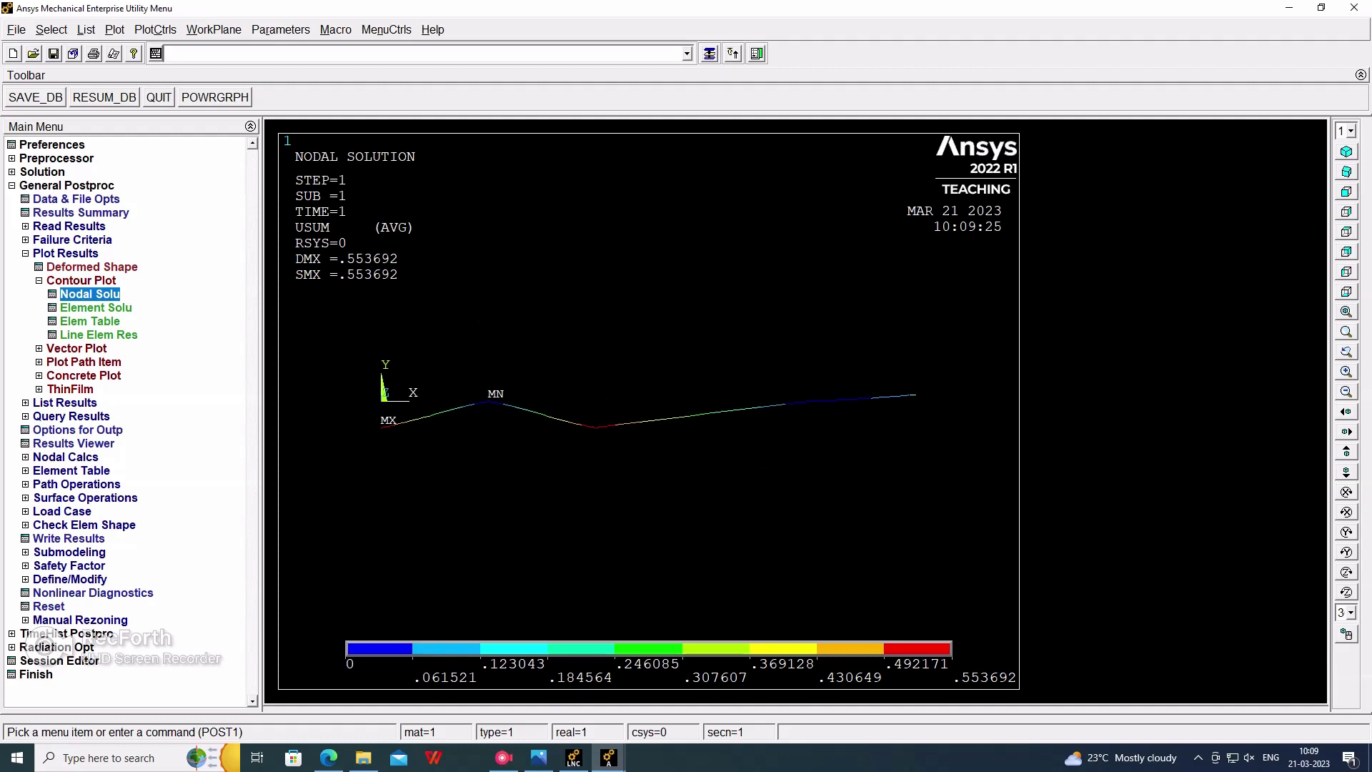
- Animate the beam's mode shape using the DOF solution display Def + undeformed, and close the animation controller
left_click(155, 30)
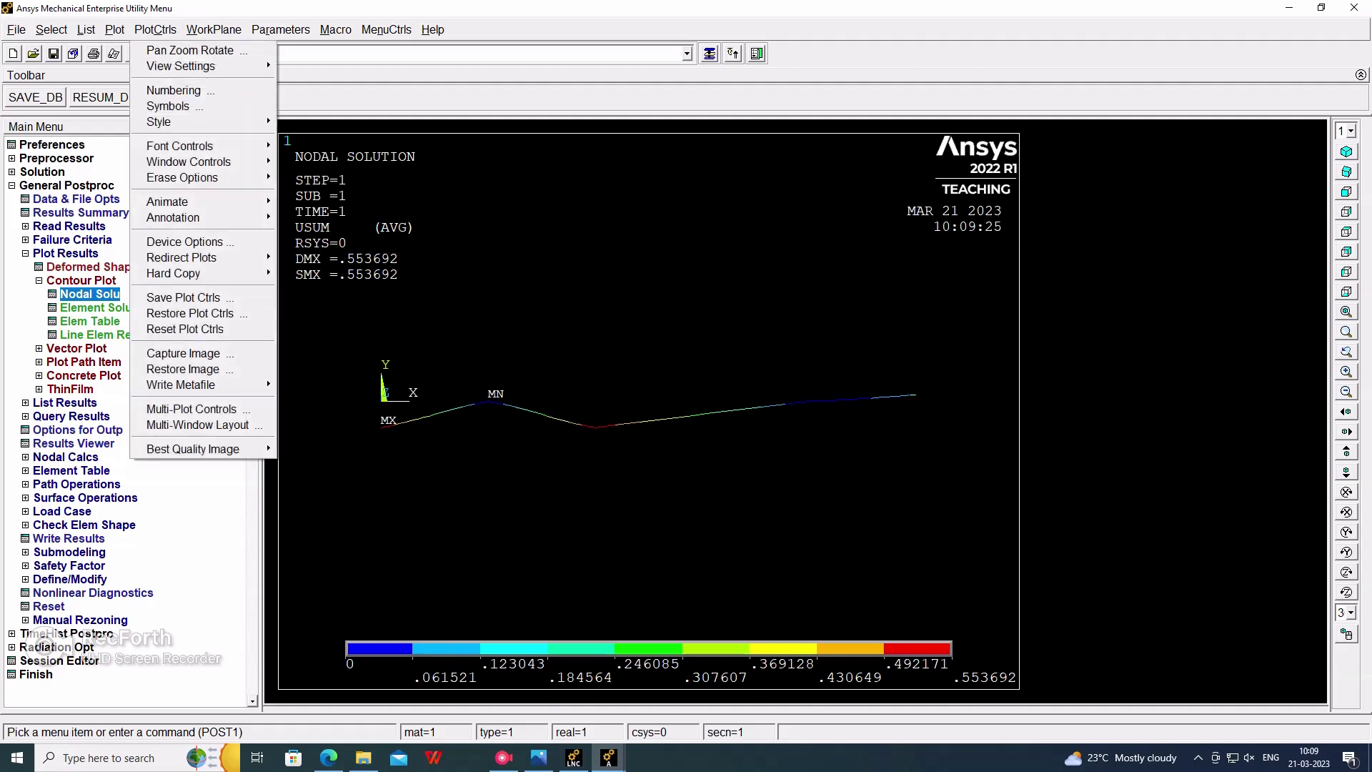
mouse_move(173, 217)
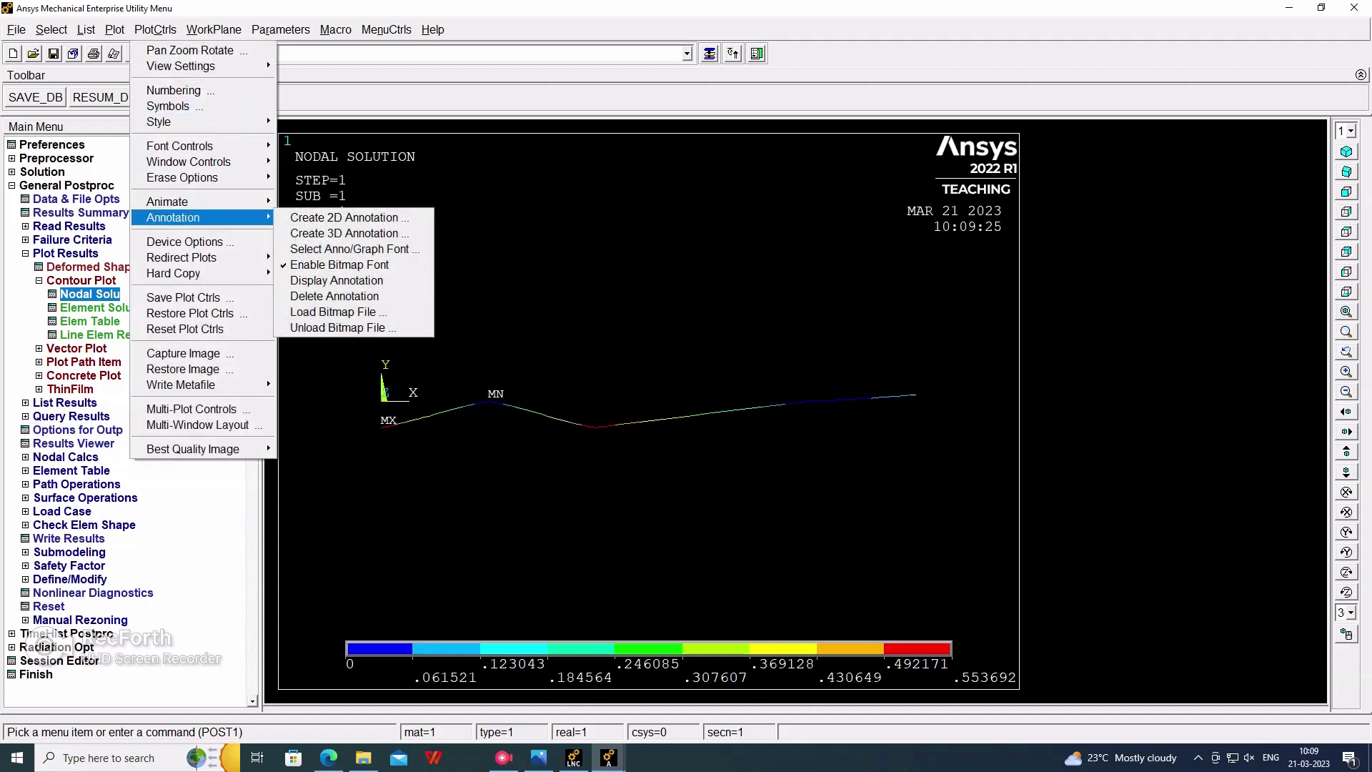
left_click(321, 201)
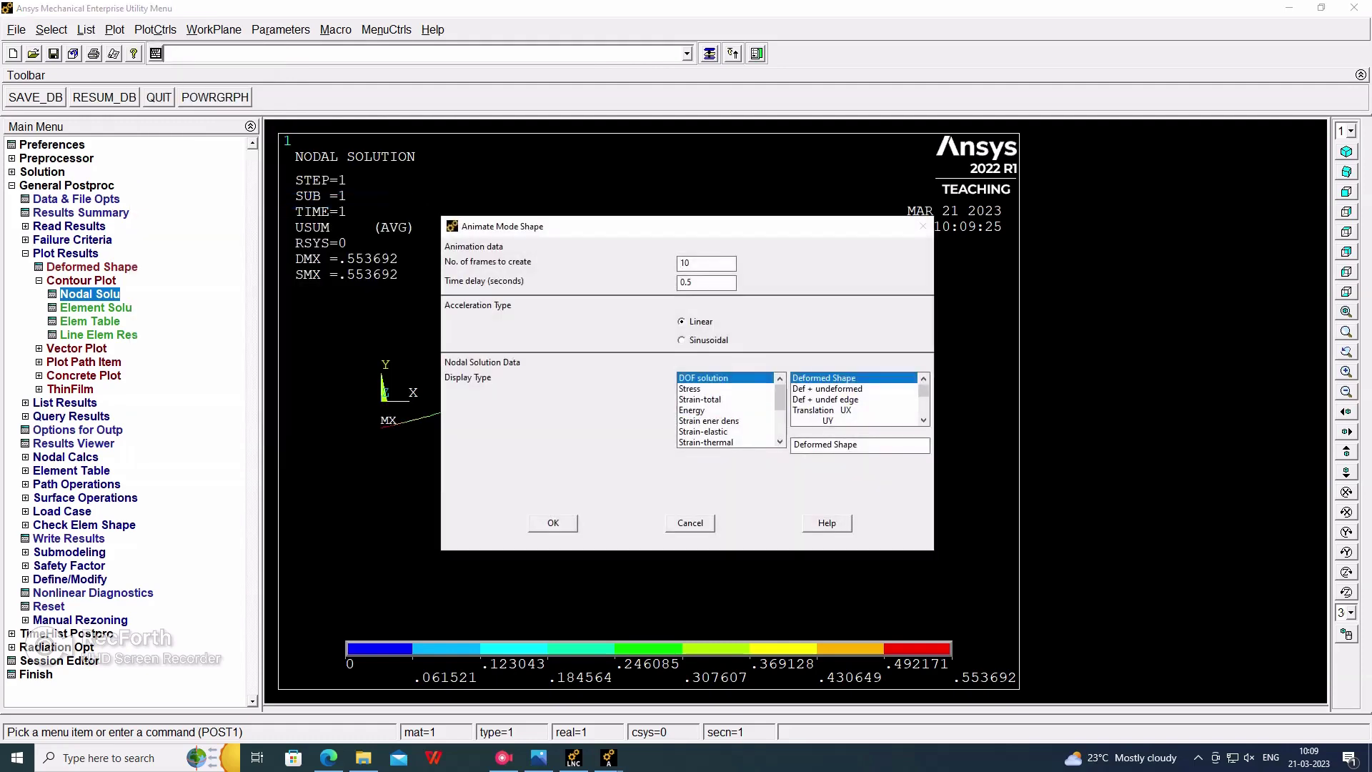
left_click(827, 388)
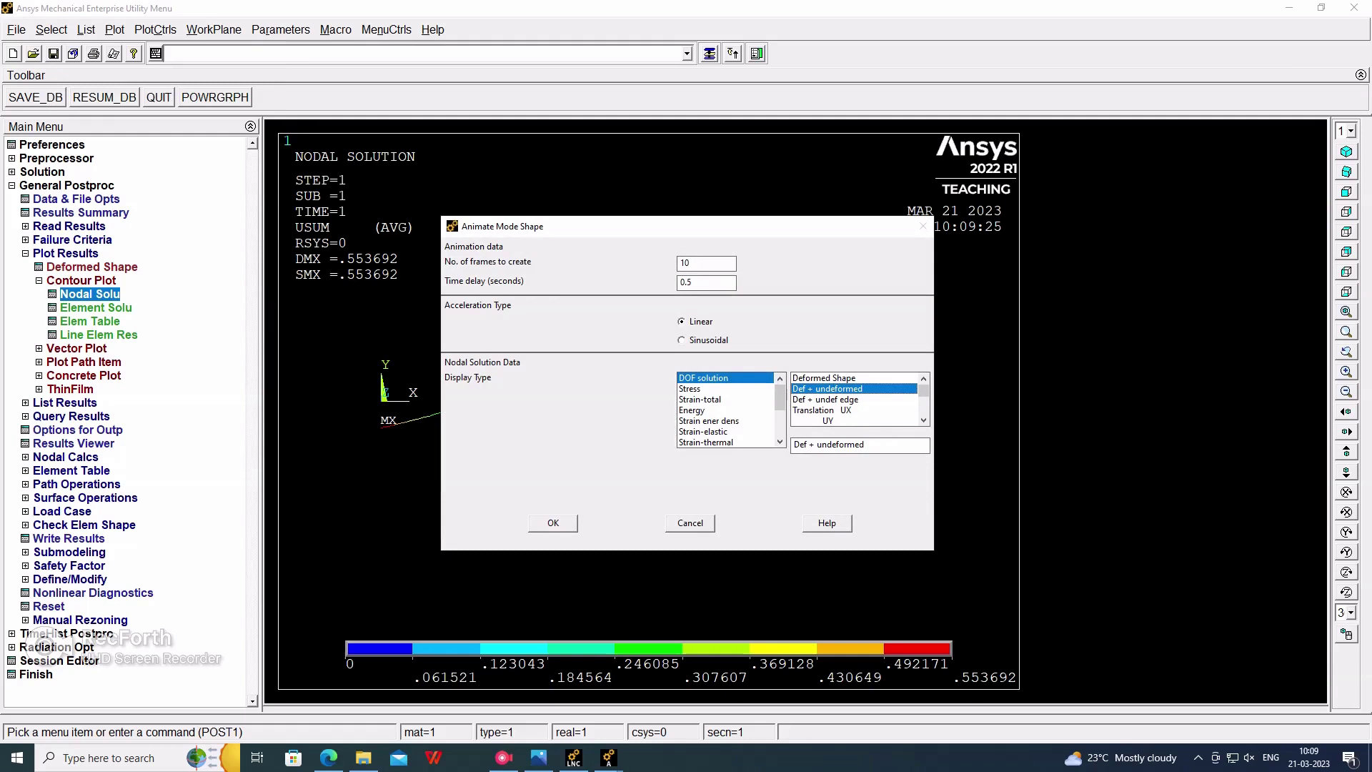
left_click(553, 523)
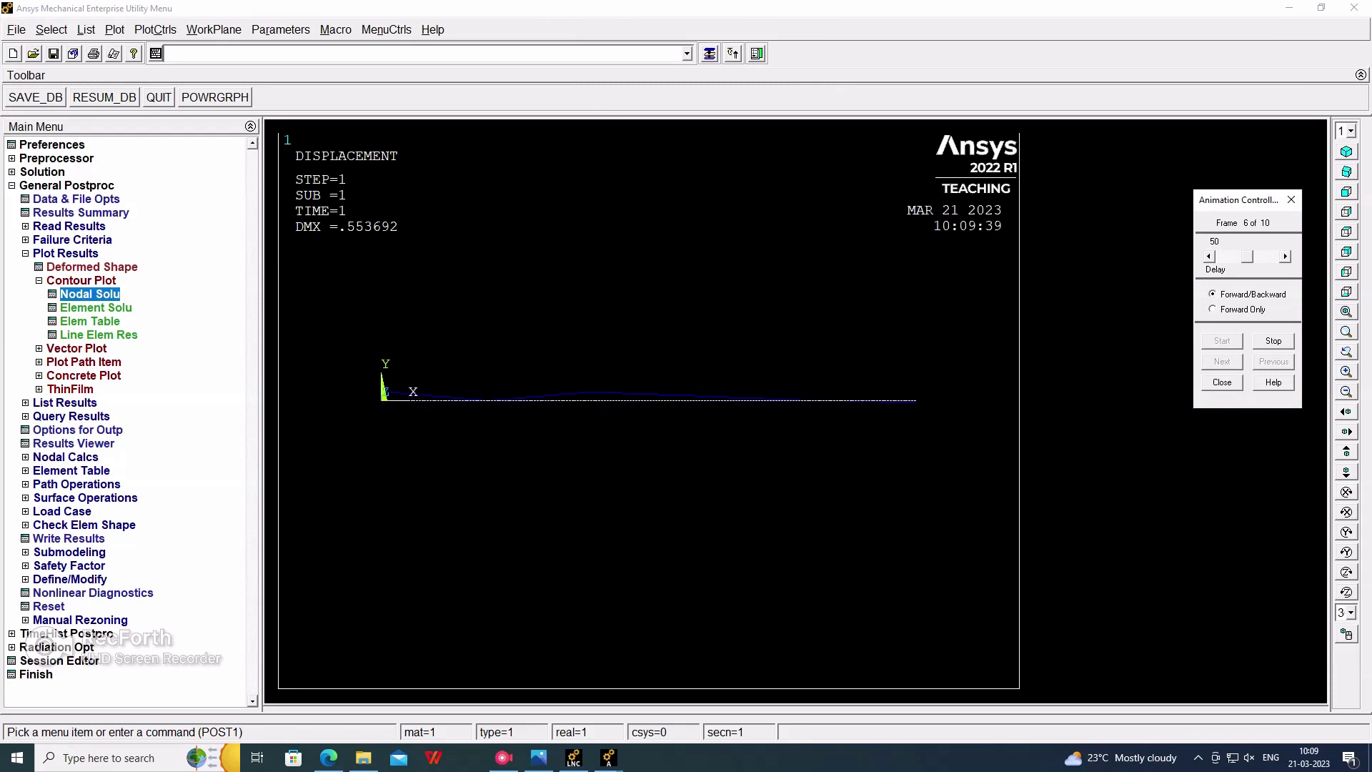
left_click(1222, 382)
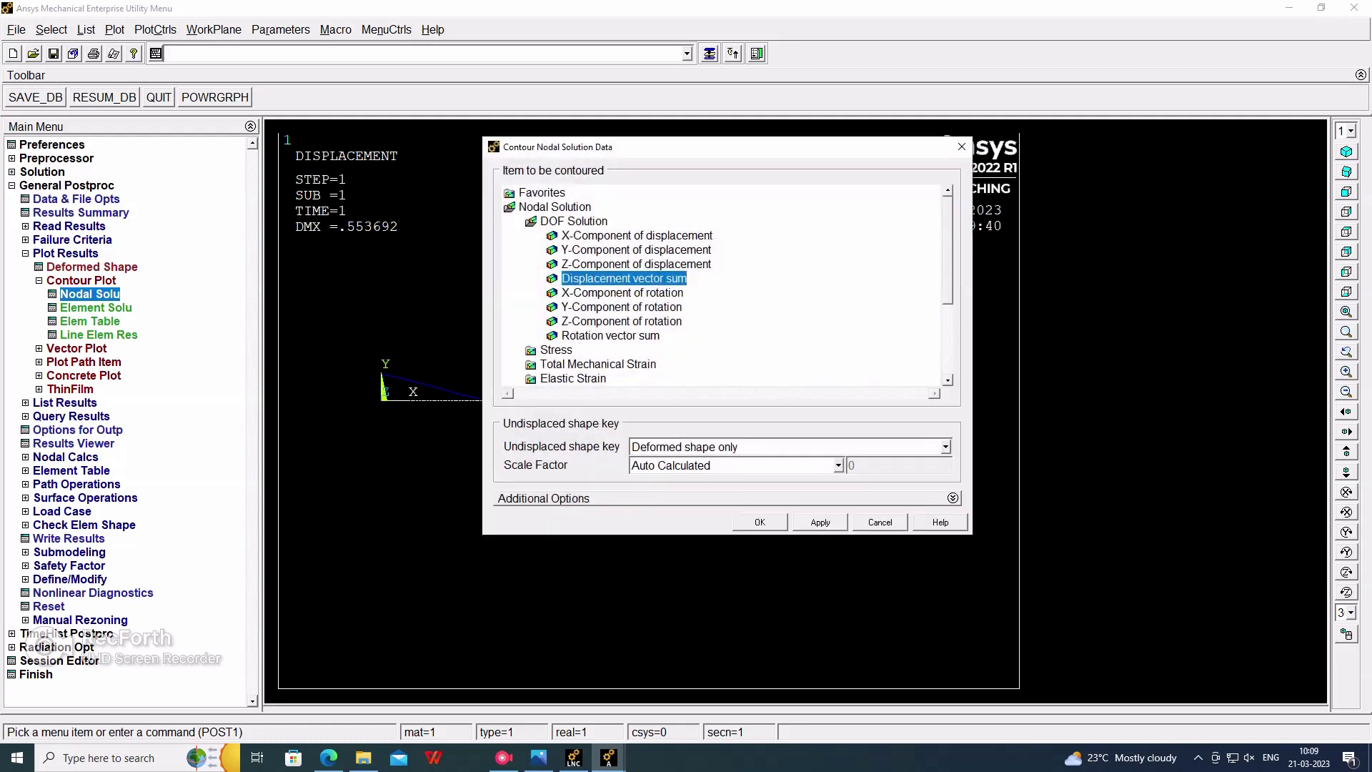
- Plot the nodal solution contour of von Mises stress with the deformed shape only
left_click(574, 221)
left_click(556, 236)
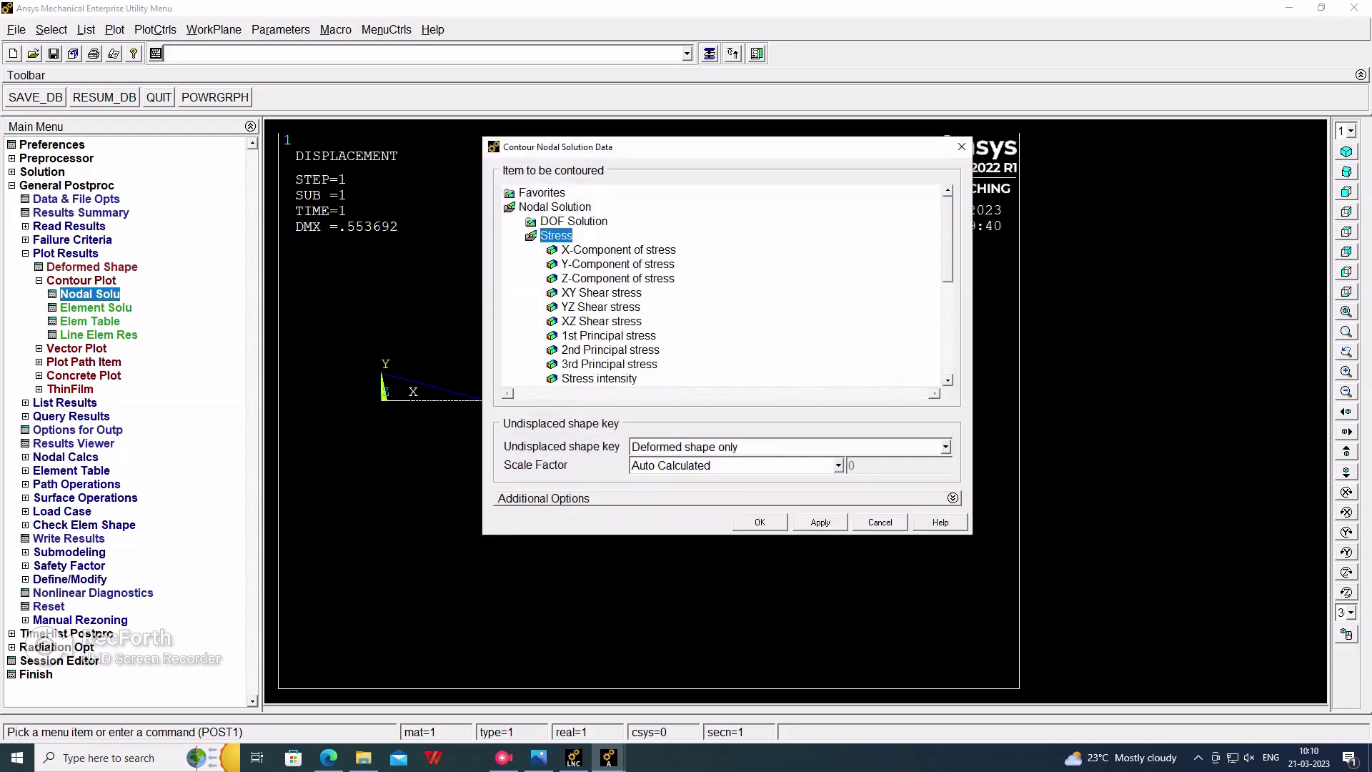
scroll(721, 286, "down", 2)
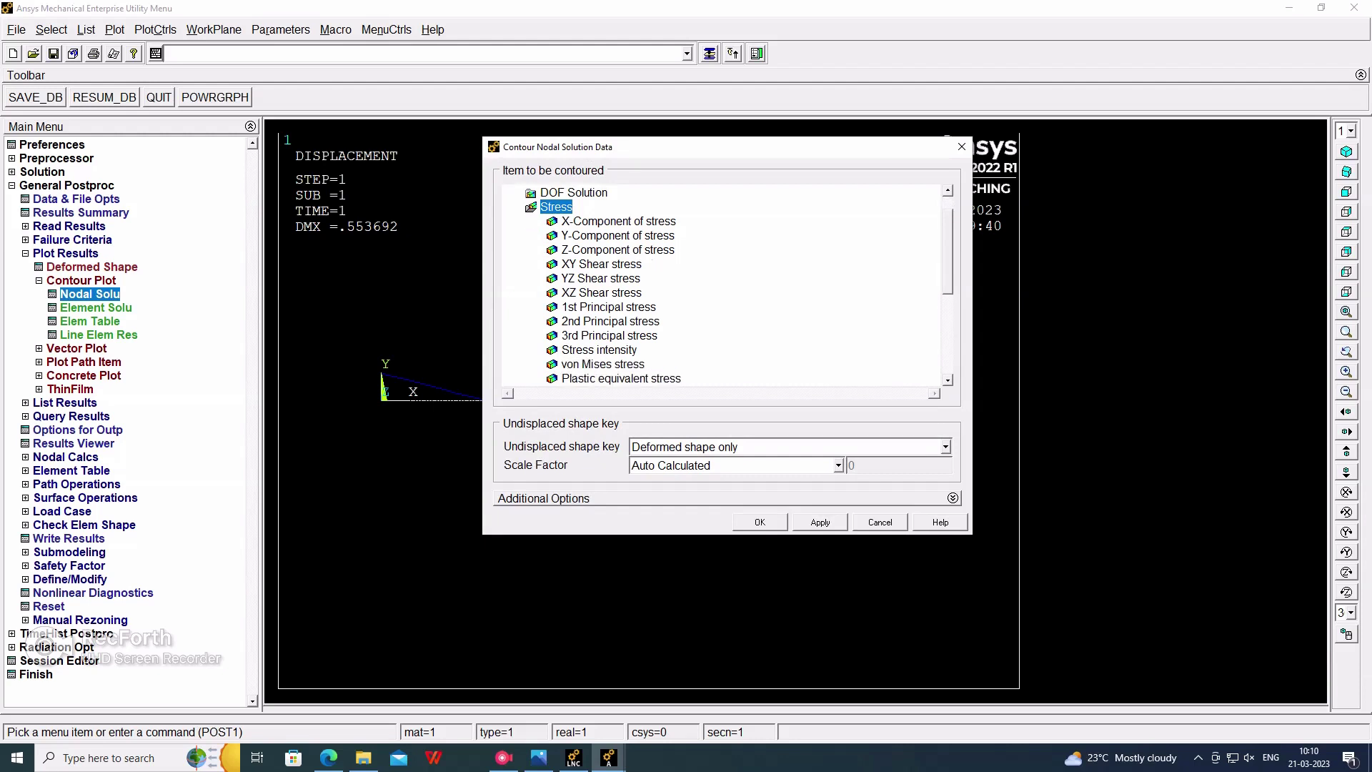
left_click(602, 364)
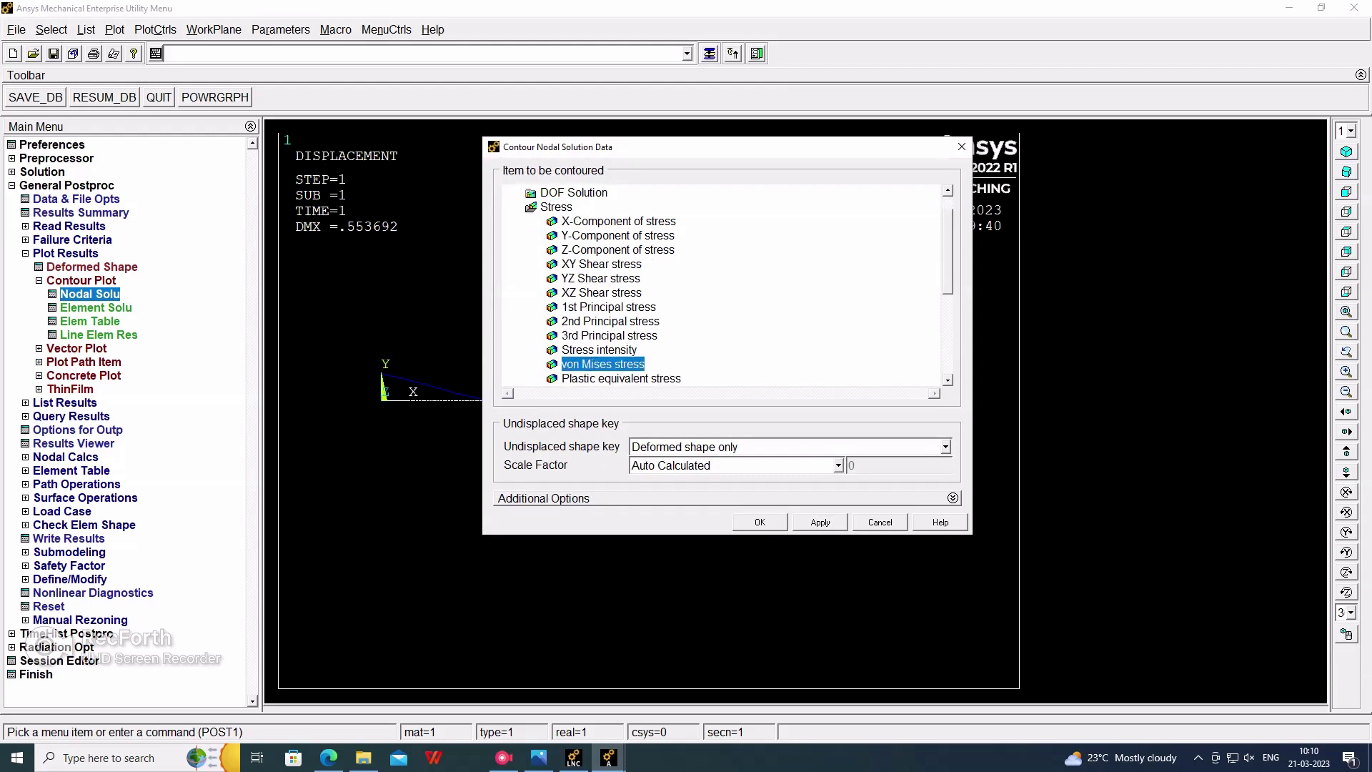
left_click(759, 521)
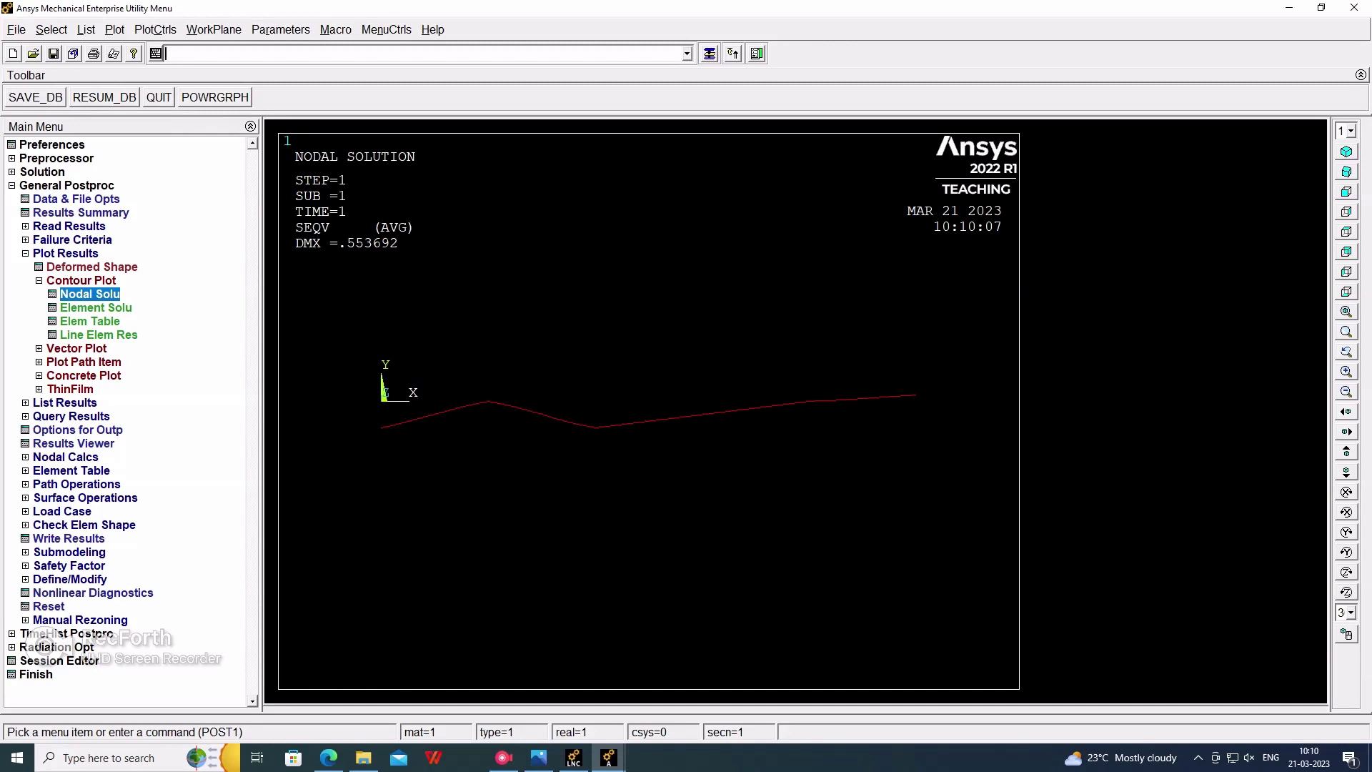
- Animate the mode shape with the von Mises SEQV stress display, and close the animation controller
left_click(155, 30)
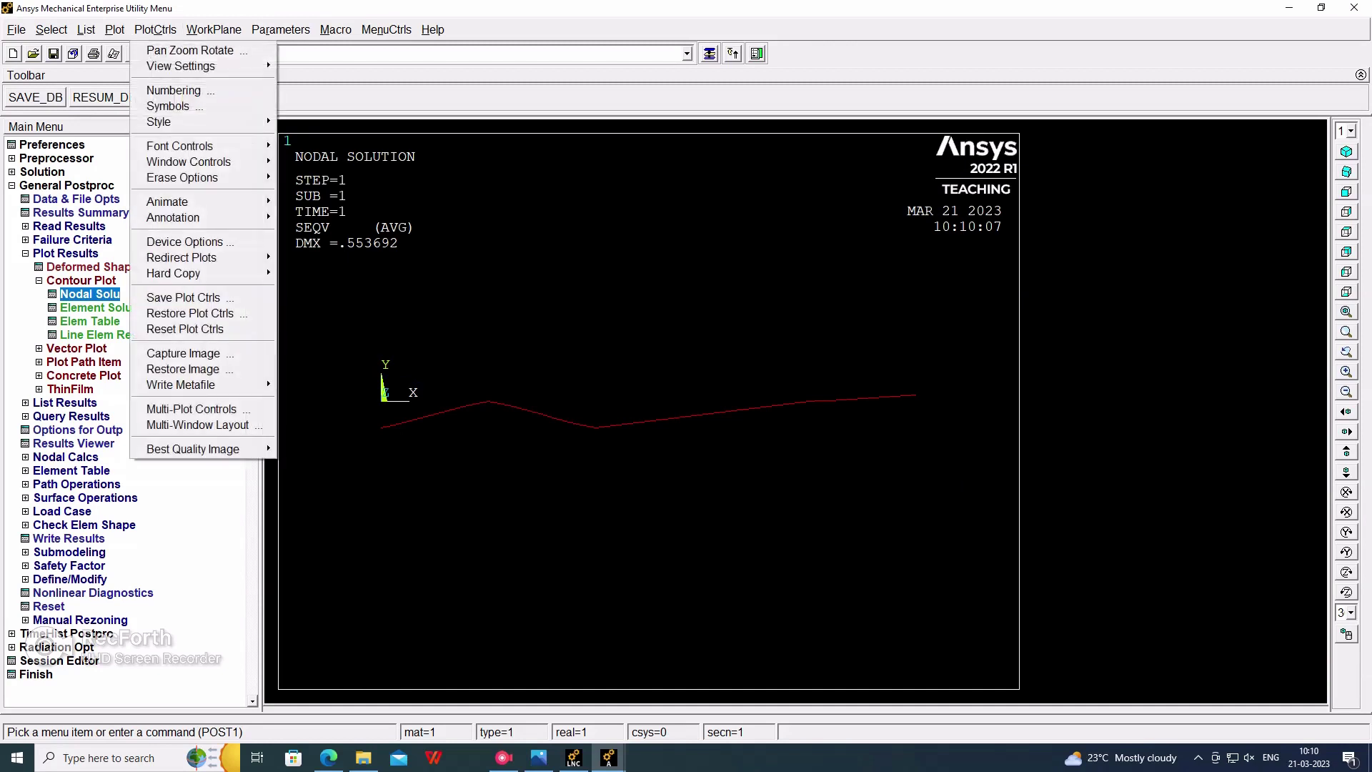
mouse_move(172, 201)
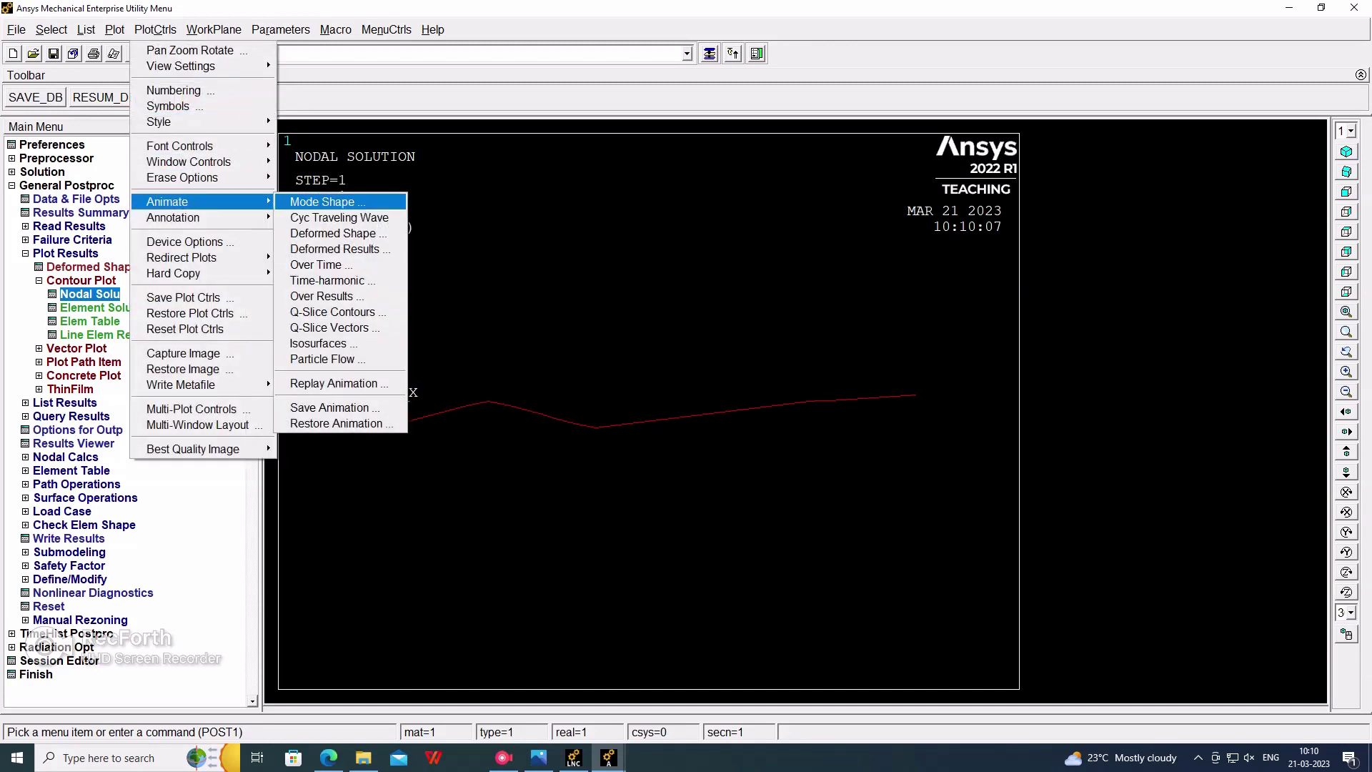
left_click(323, 201)
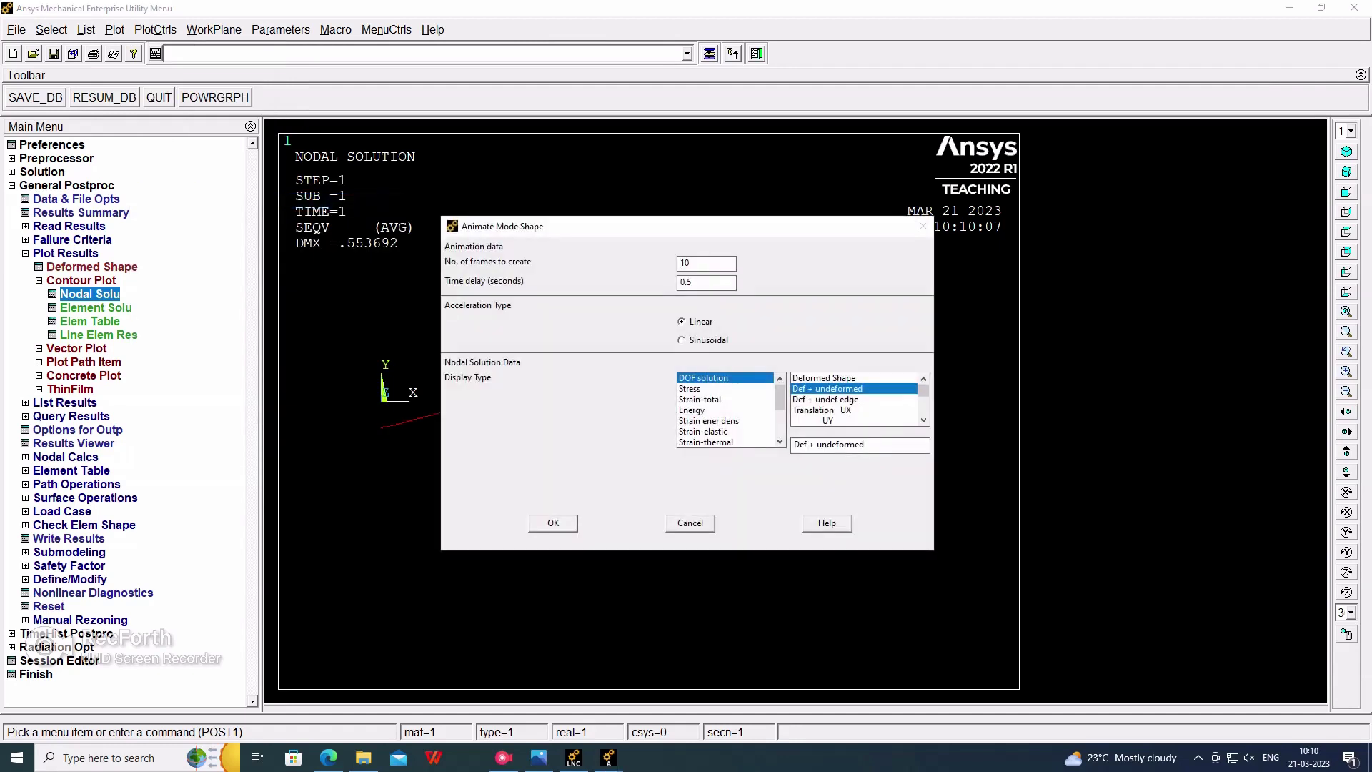
left_click(691, 389)
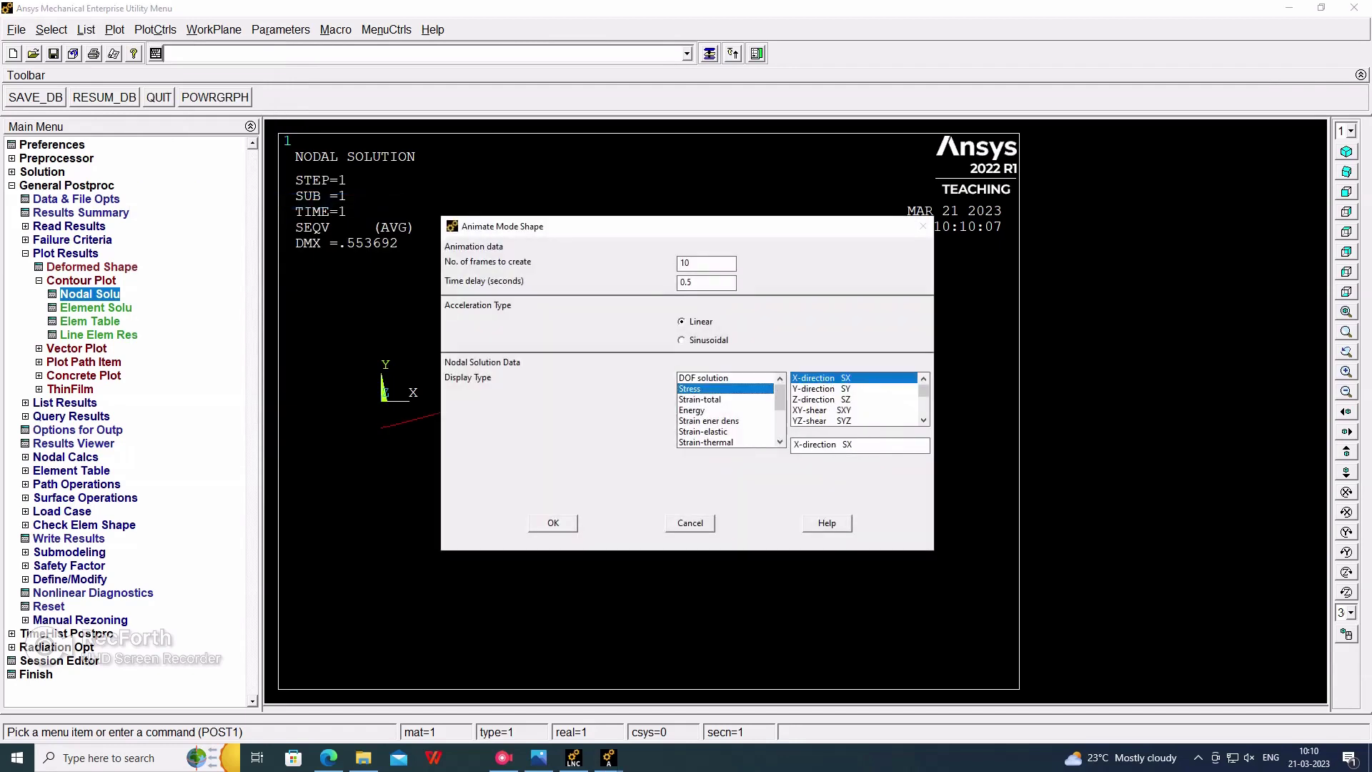
left_click(923, 420)
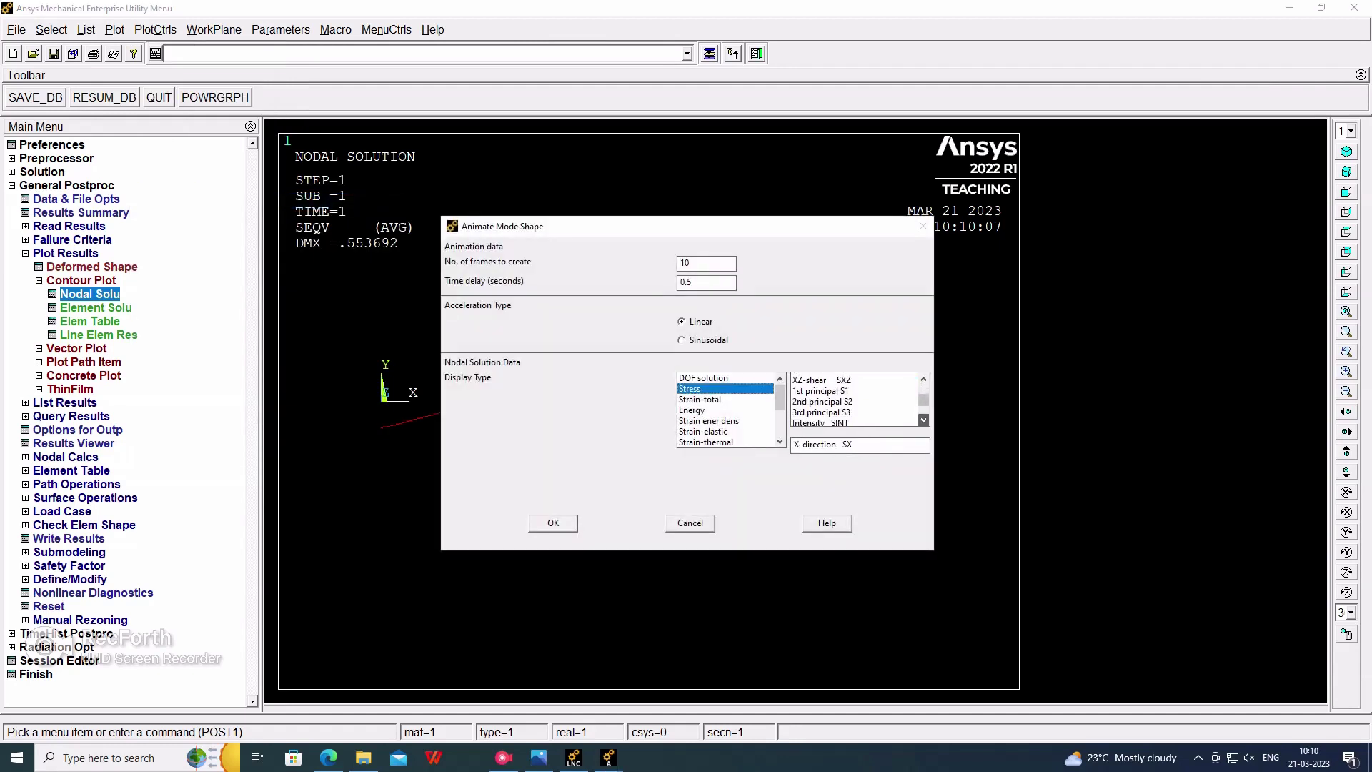
left_click_drag(923, 420, 923, 420)
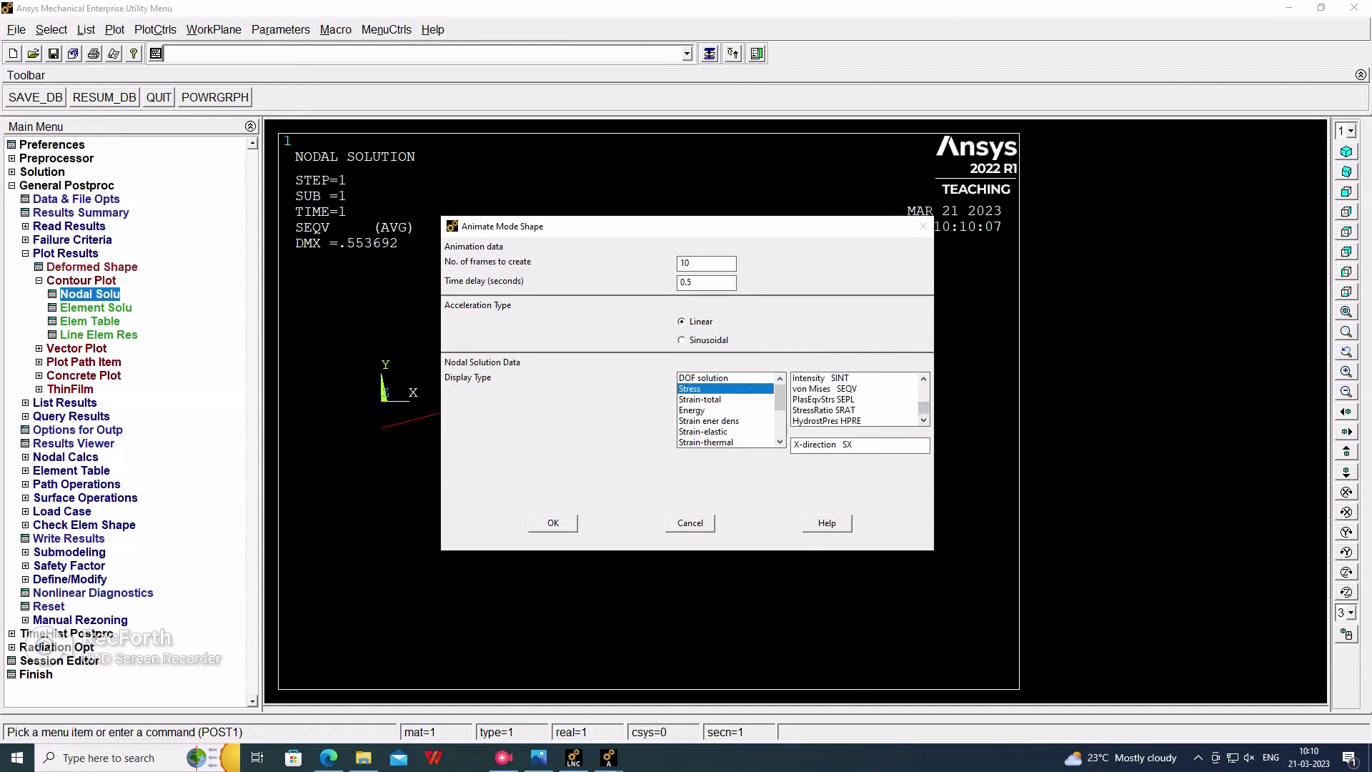
left_click(824, 389)
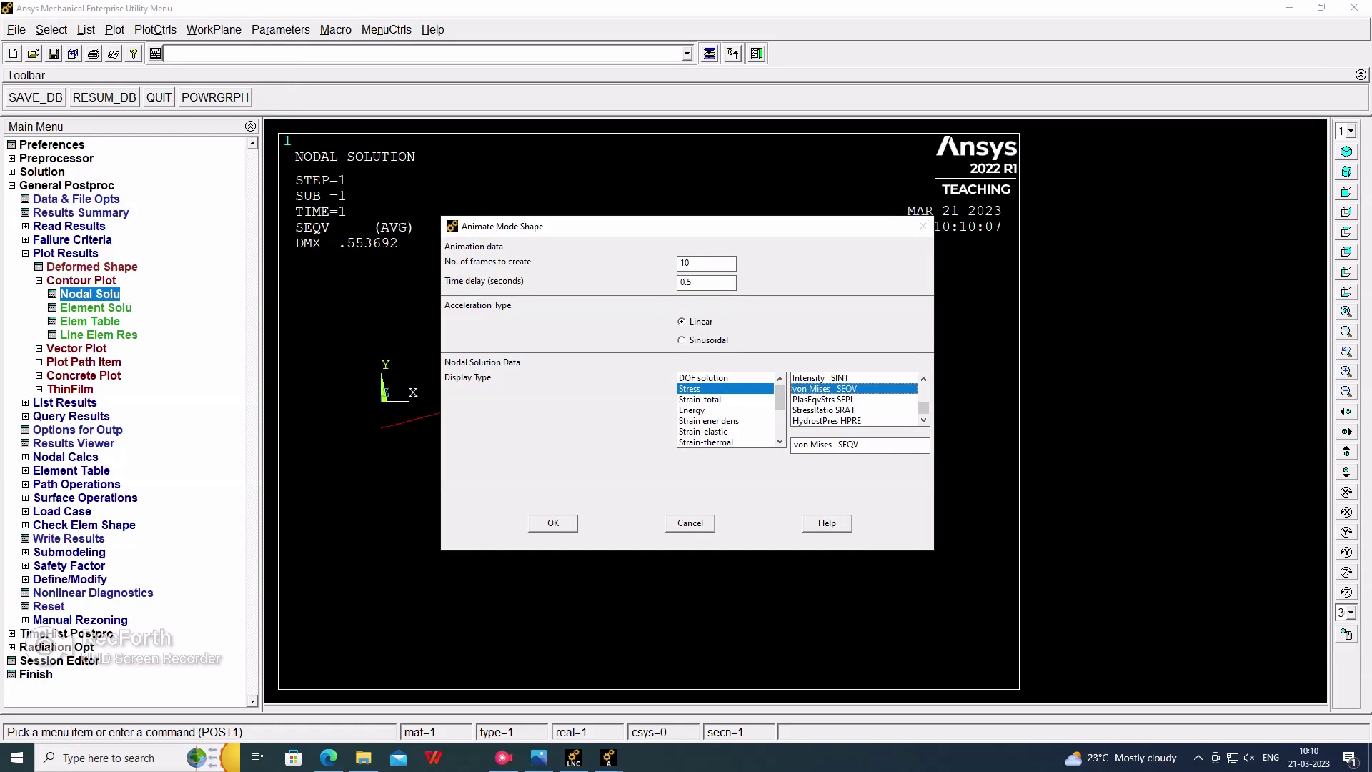
left_click(553, 522)
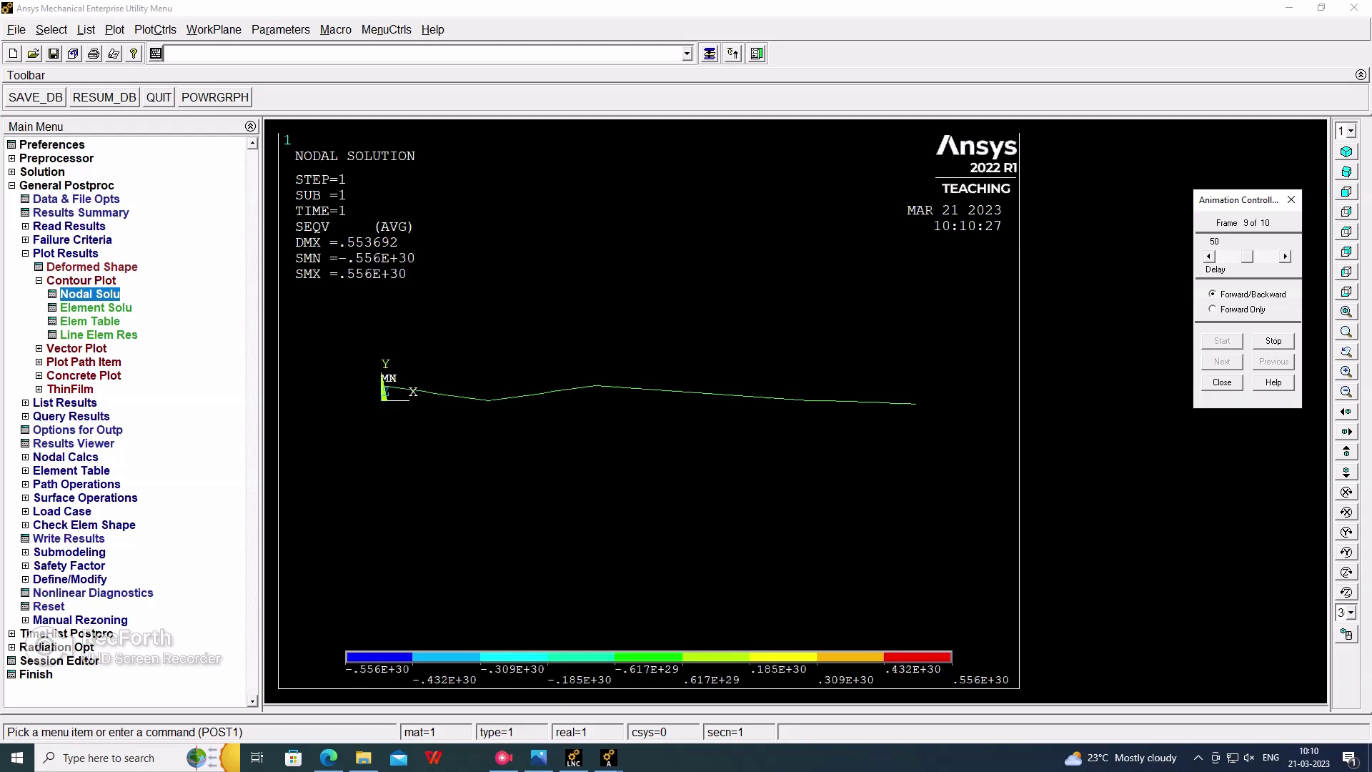
left_click(1222, 383)
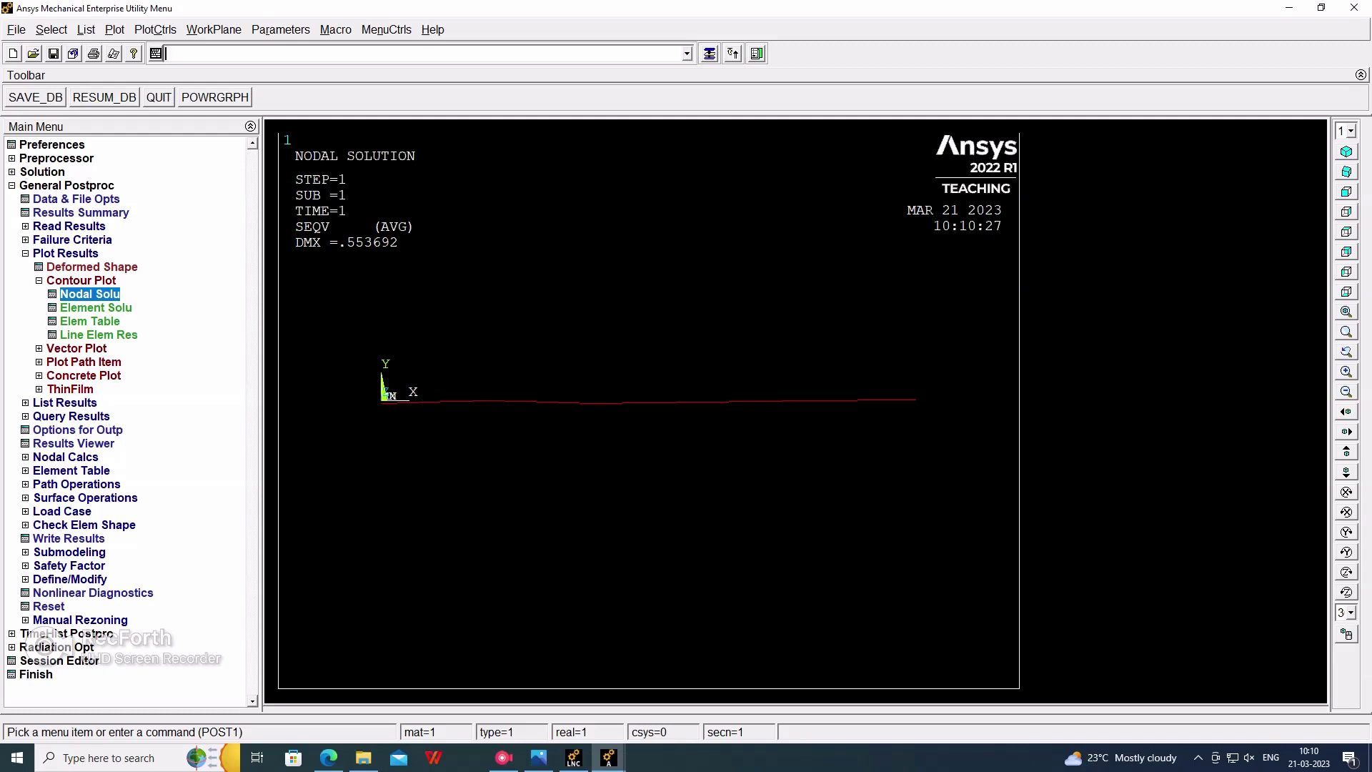
- Plot the element solution contour of von Mises stress with the deformed shape only
left_click(96, 308)
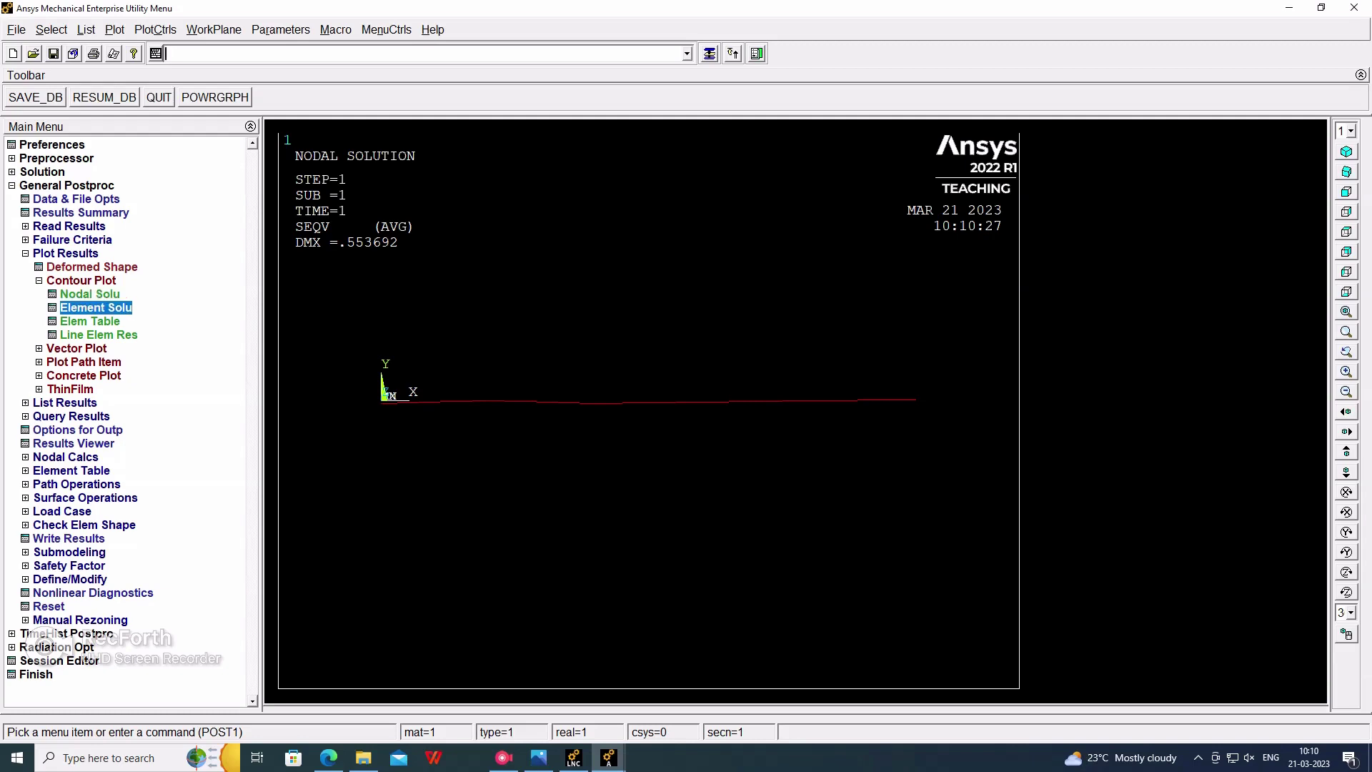
left_click(556, 221)
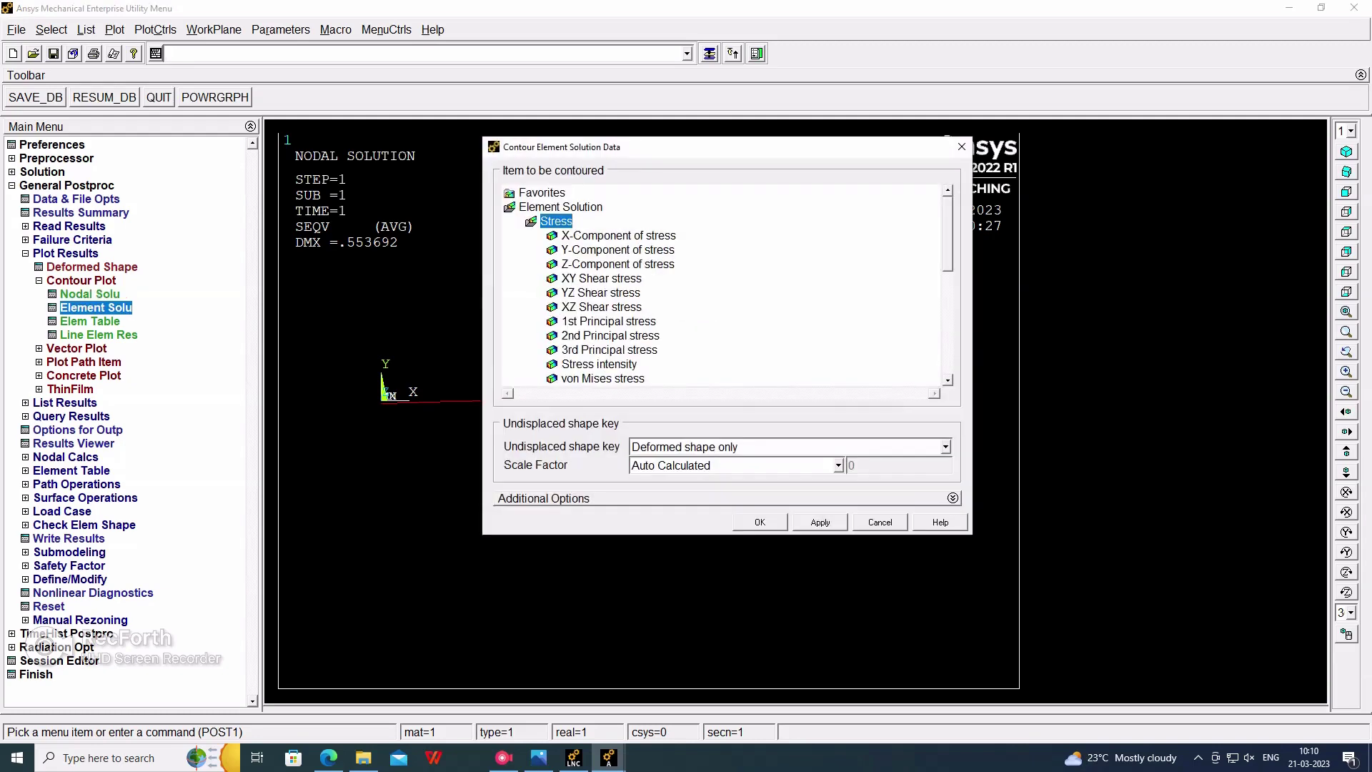
left_click(603, 377)
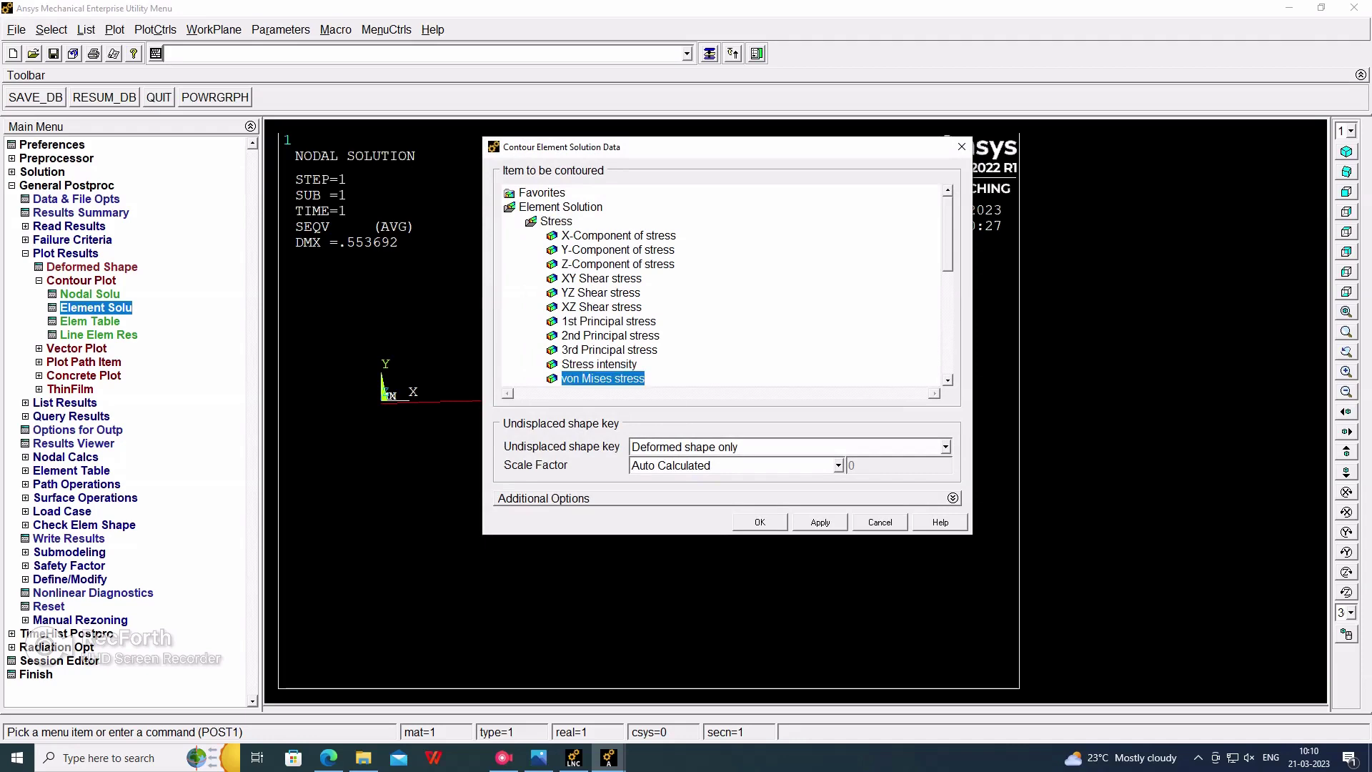
left_click(760, 522)
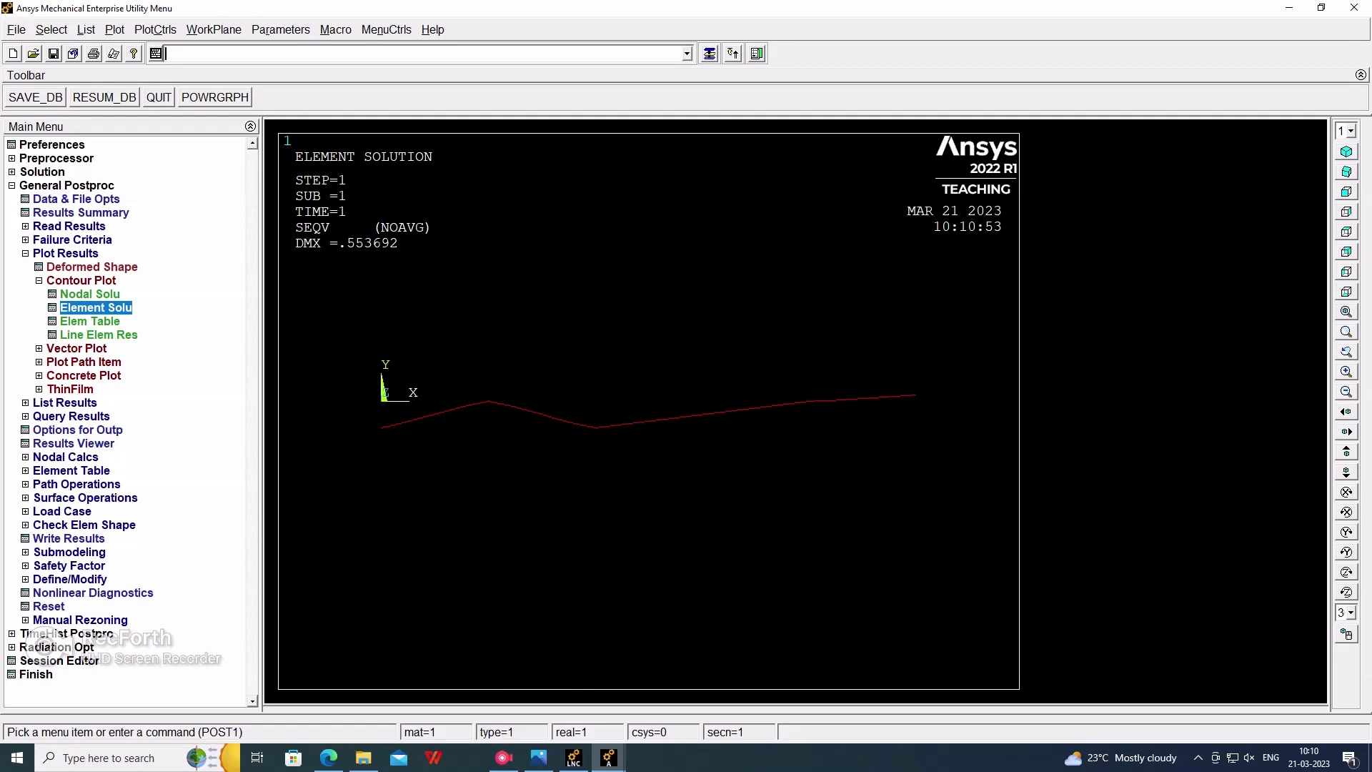
left_click(90, 295)
left_click(96, 308)
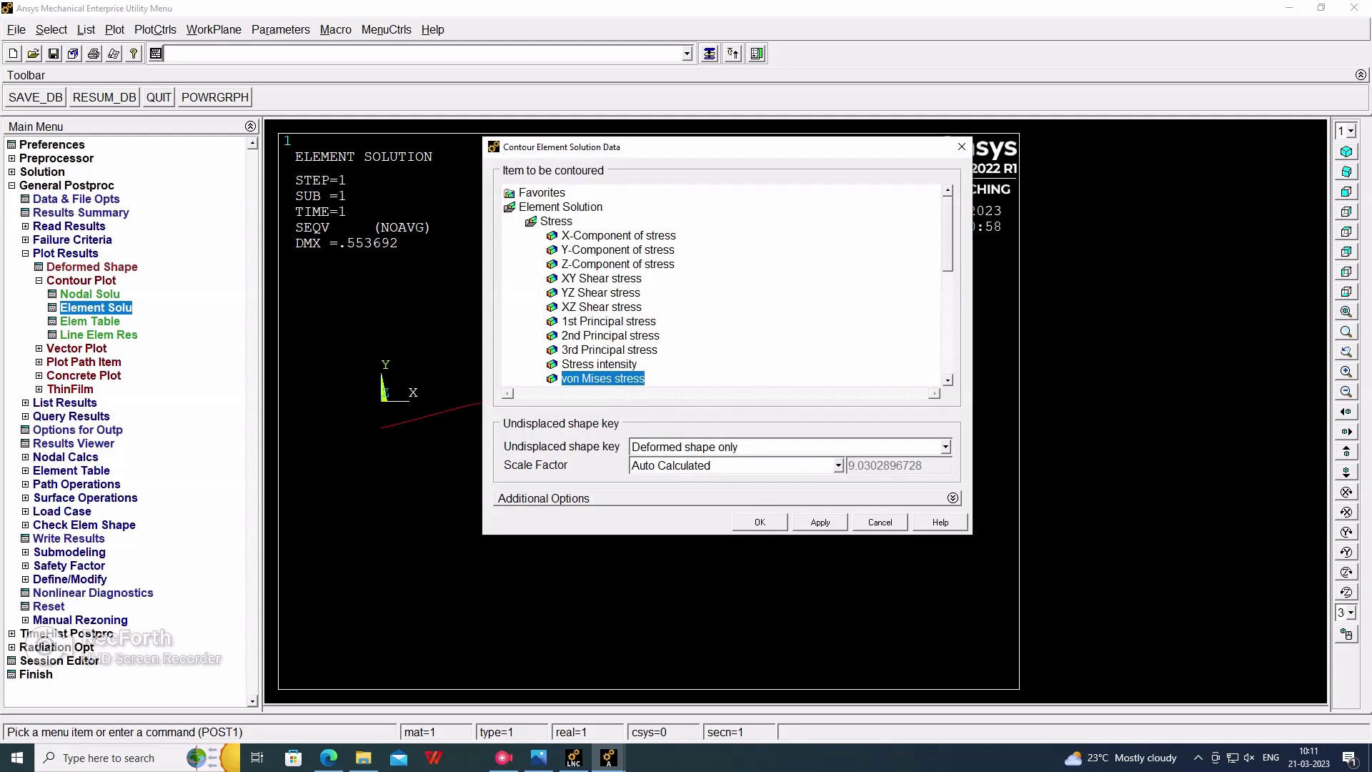
left_click(555, 221)
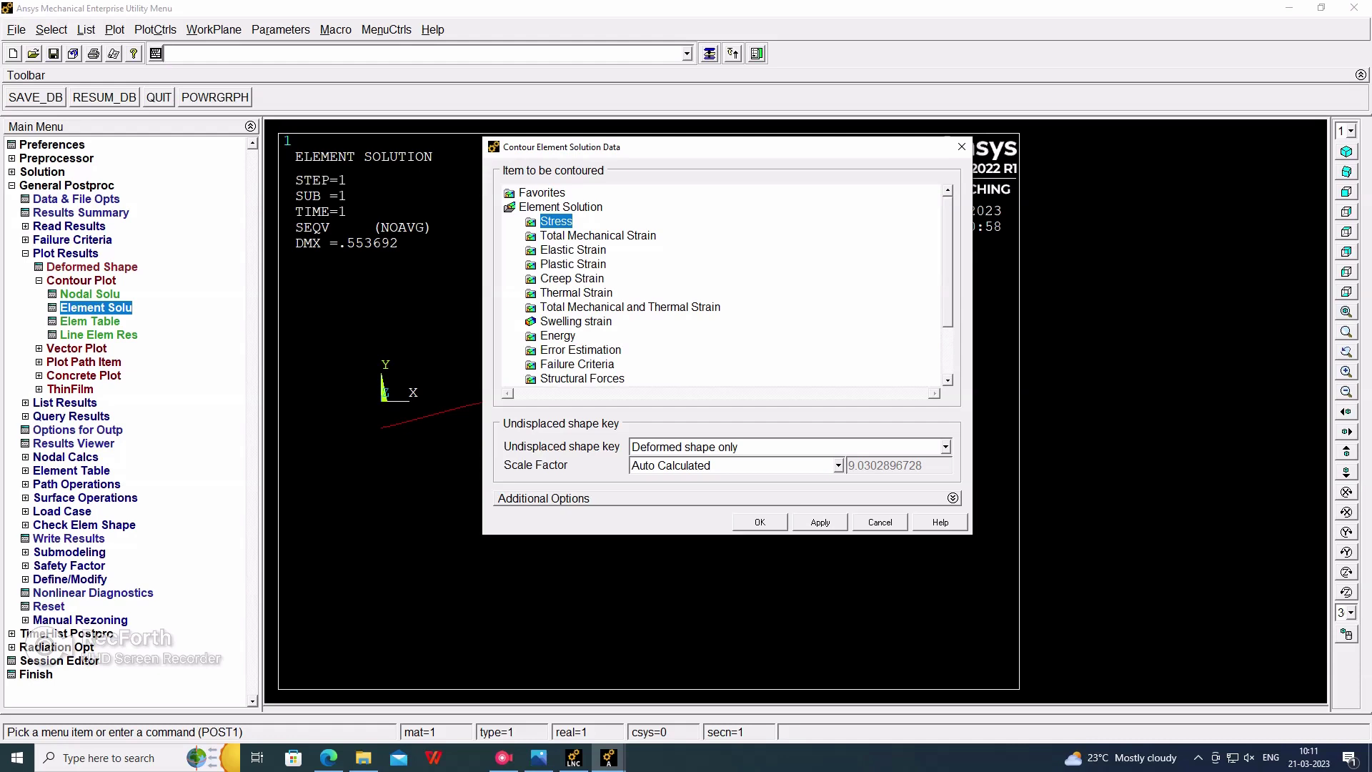
key("Escape")
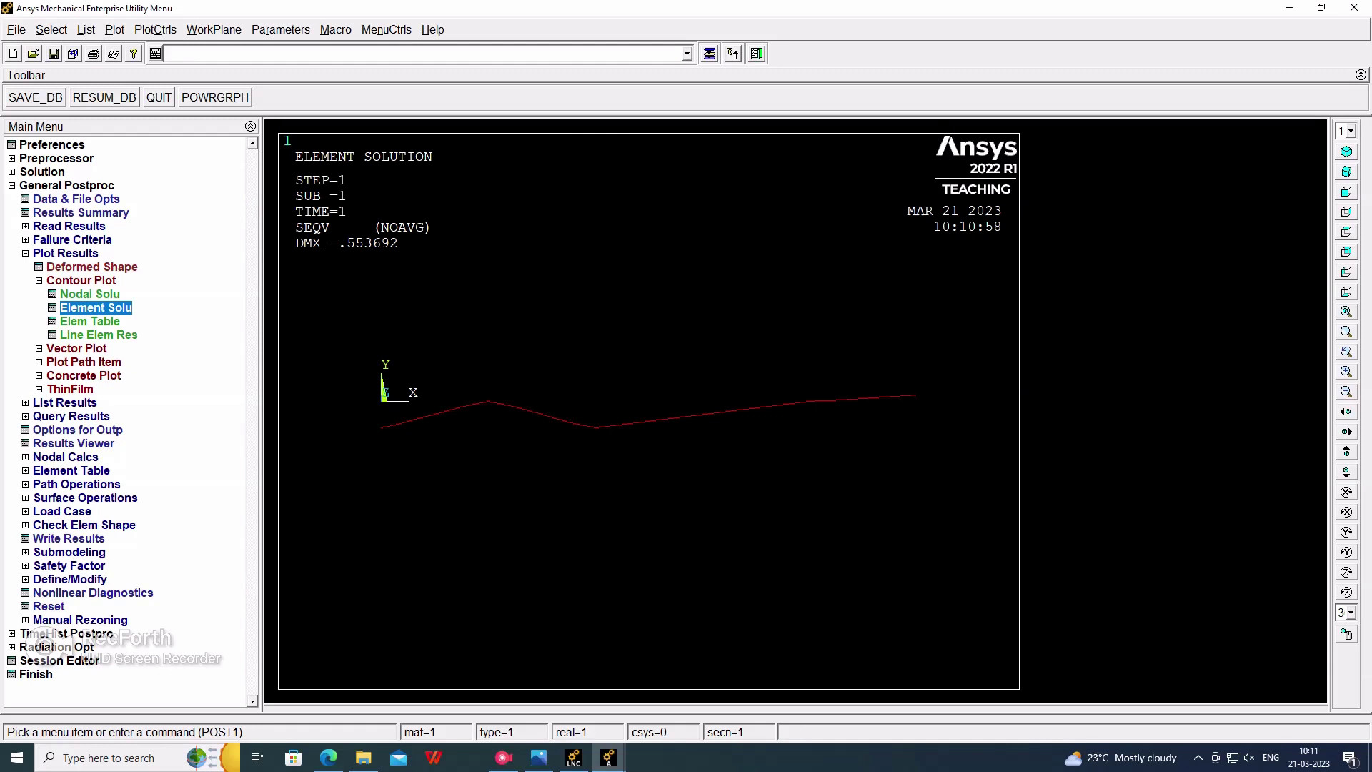
- Turn on the display of element shapes based on real constant descriptions and replot the beam's stress contour
left_click(155, 30)
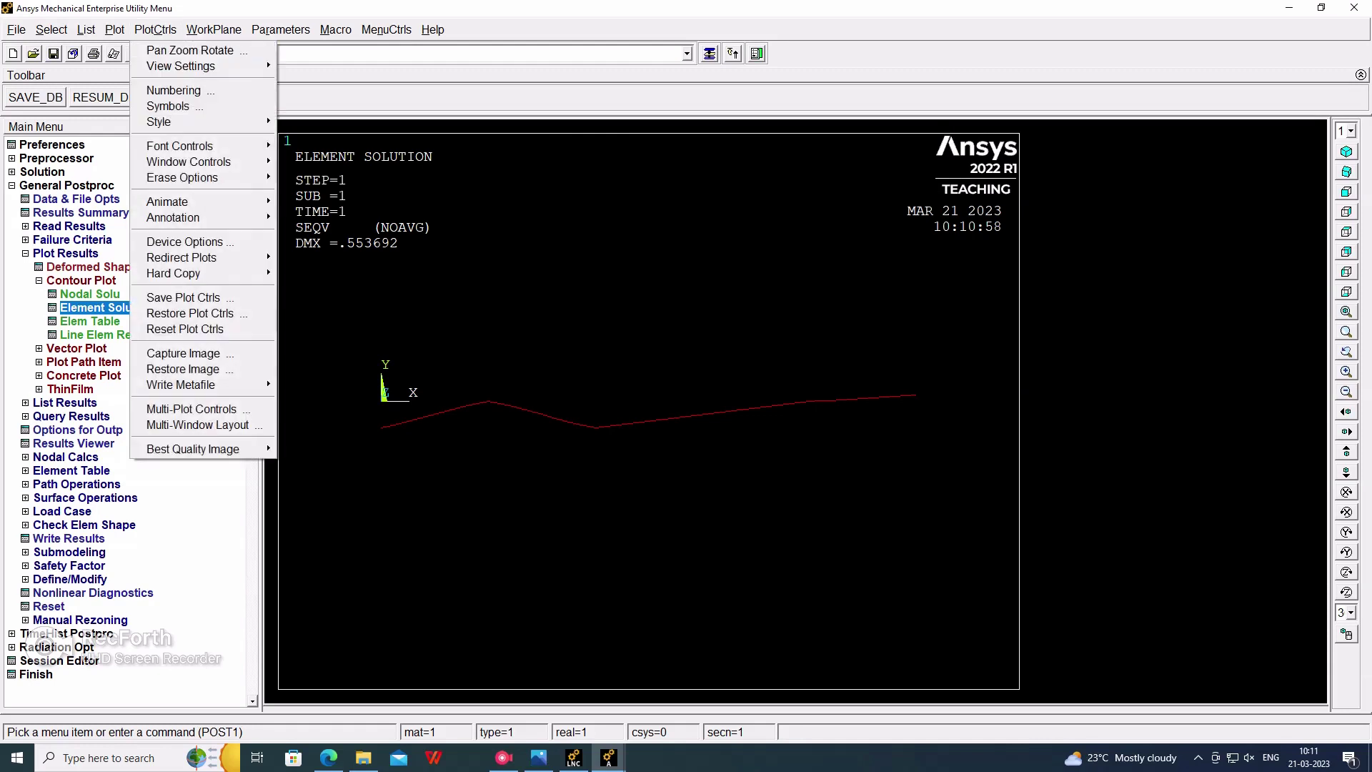
mouse_move(158, 121)
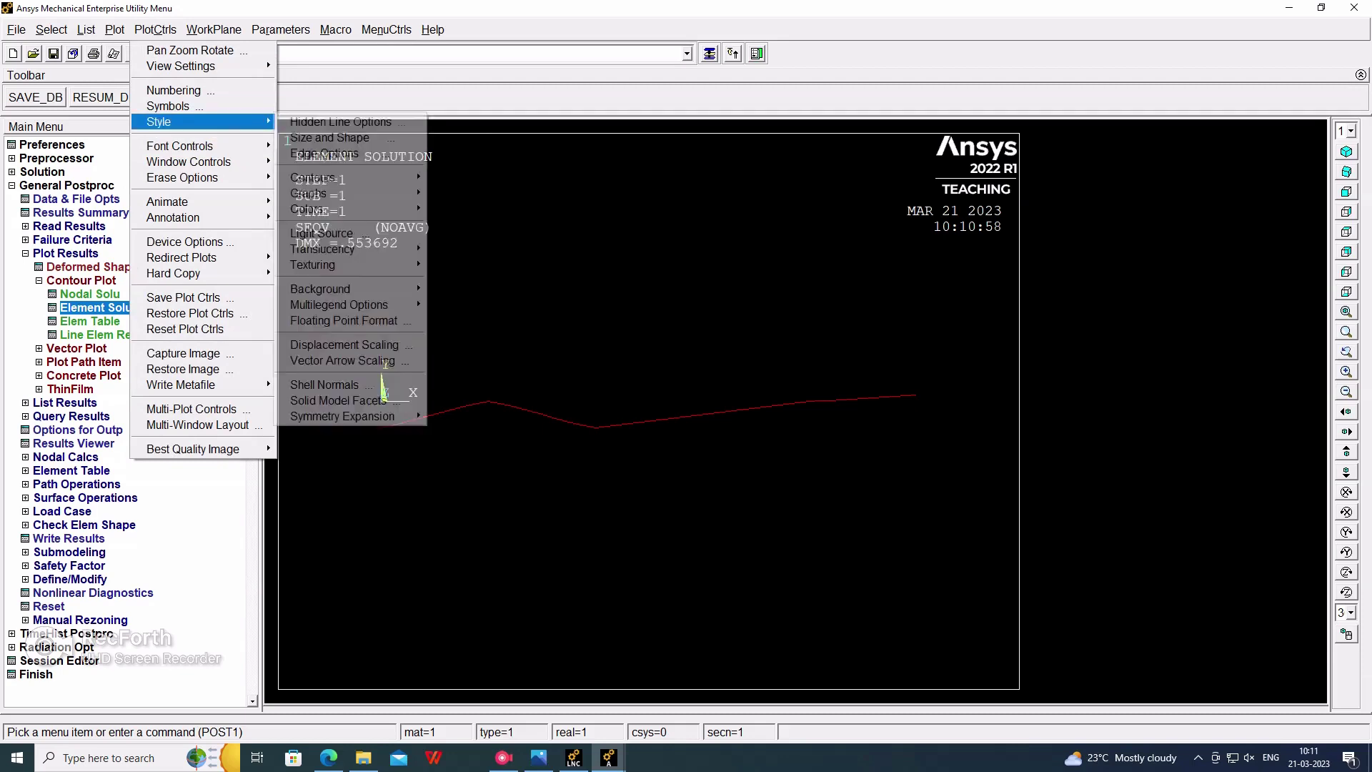
key("Right")
key("Down")
key("Down")
key("Up")
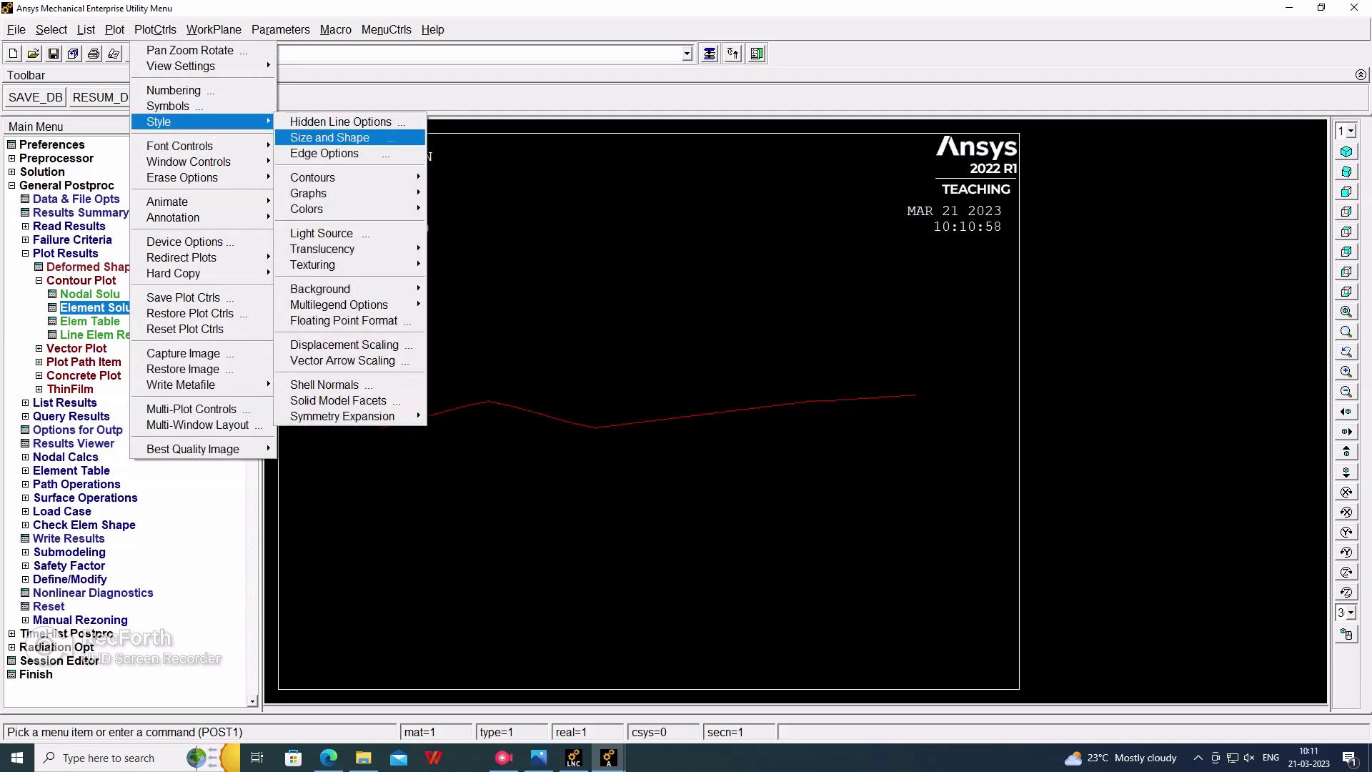
key("Return")
key("Tab")
key("space")
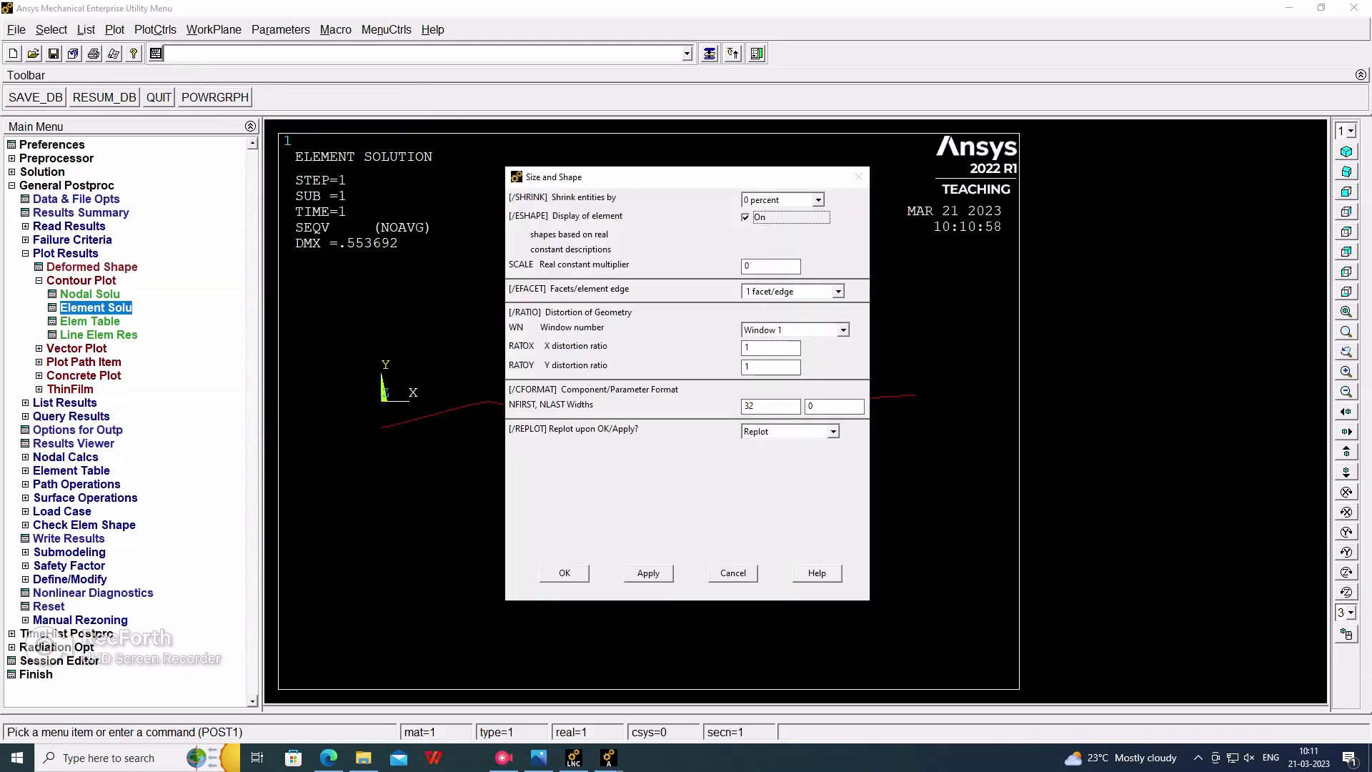
key("Return")
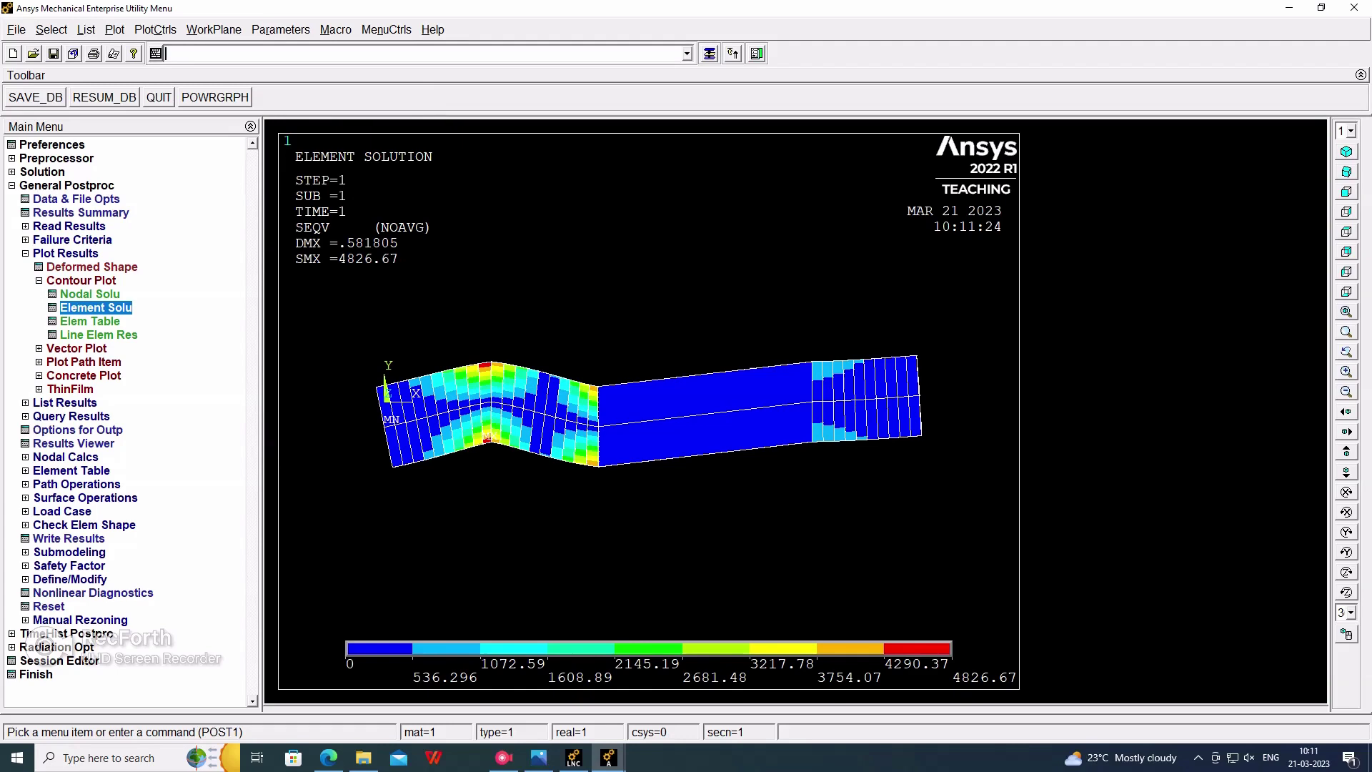
- Animate the beam's mode shape in isometric view with the von Mises SEQV stress display, and close the animation controller
left_click(1346, 151)
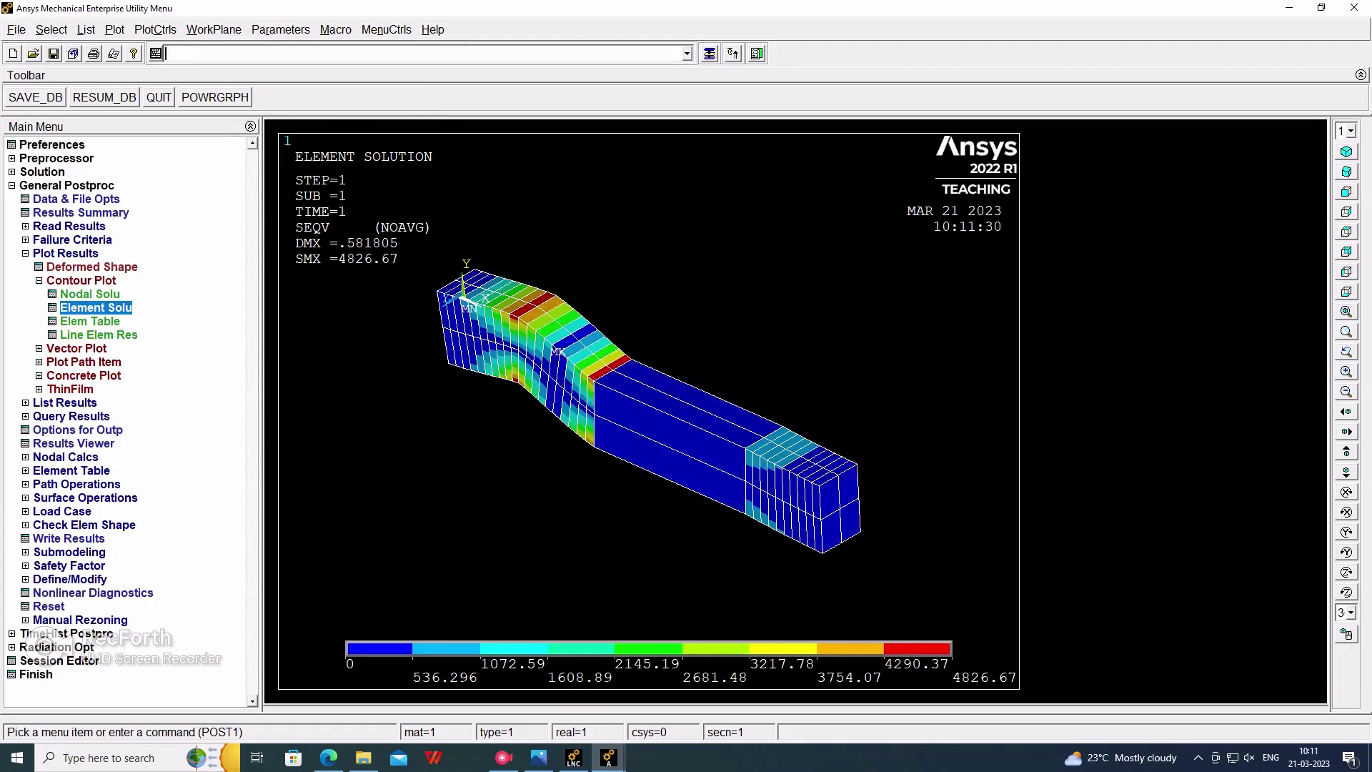
scroll(649, 409, "up", 2)
scroll(648, 408, "down", 2)
left_click(155, 29)
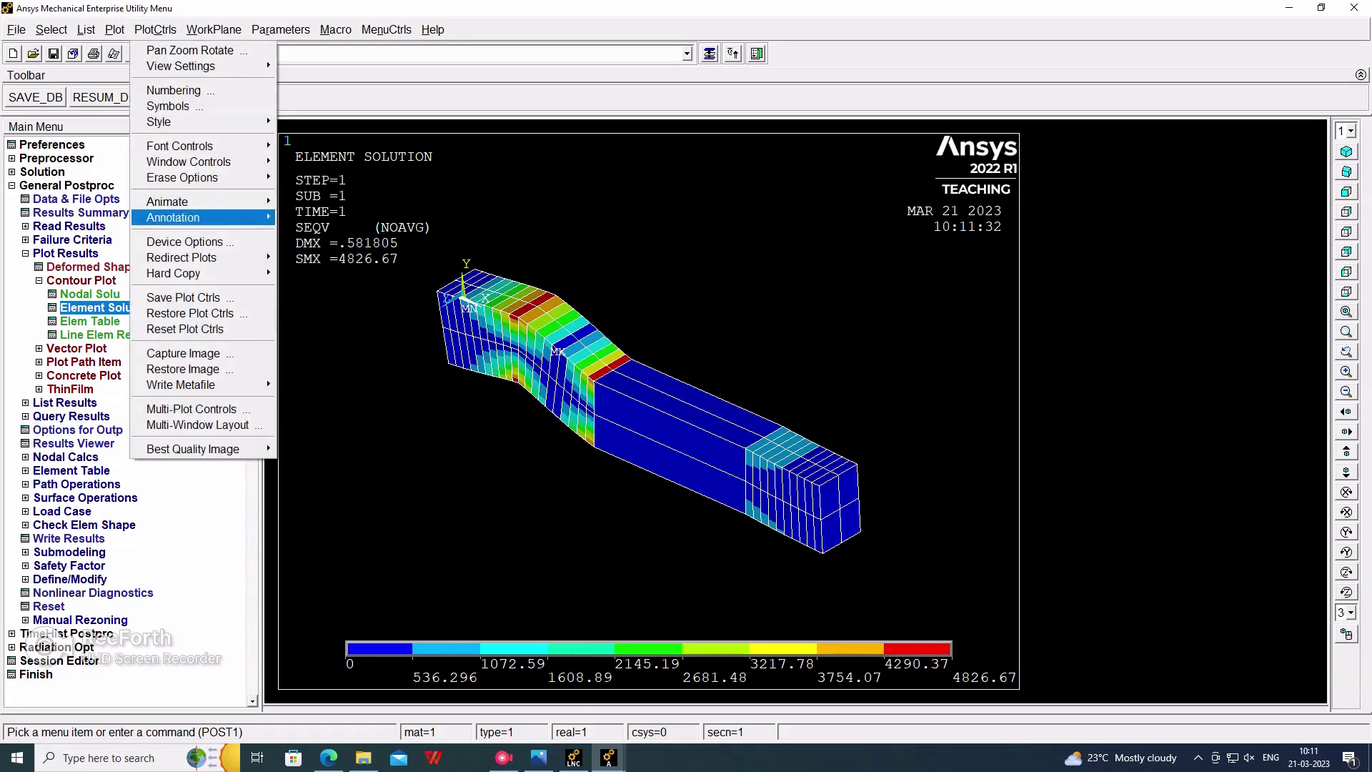
mouse_move(178, 201)
left_click(323, 201)
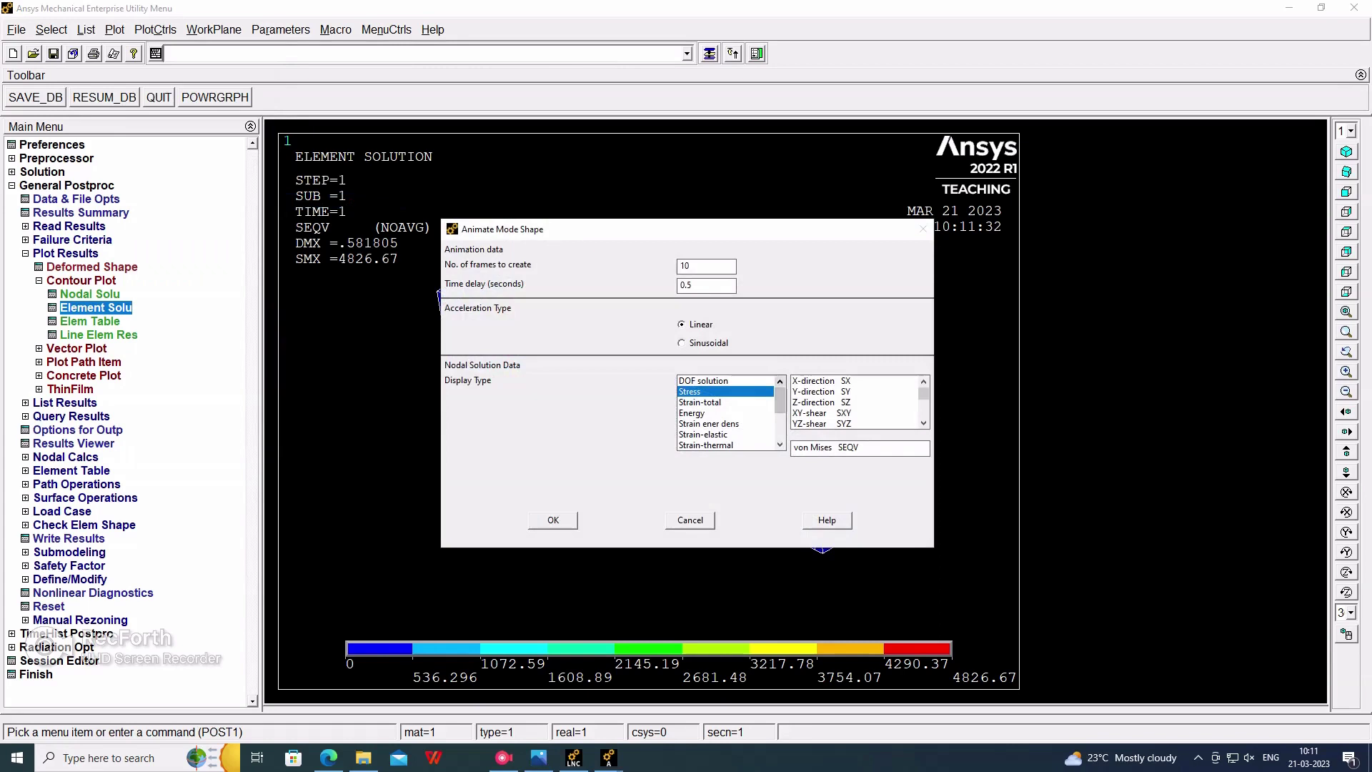
left_click(923, 422)
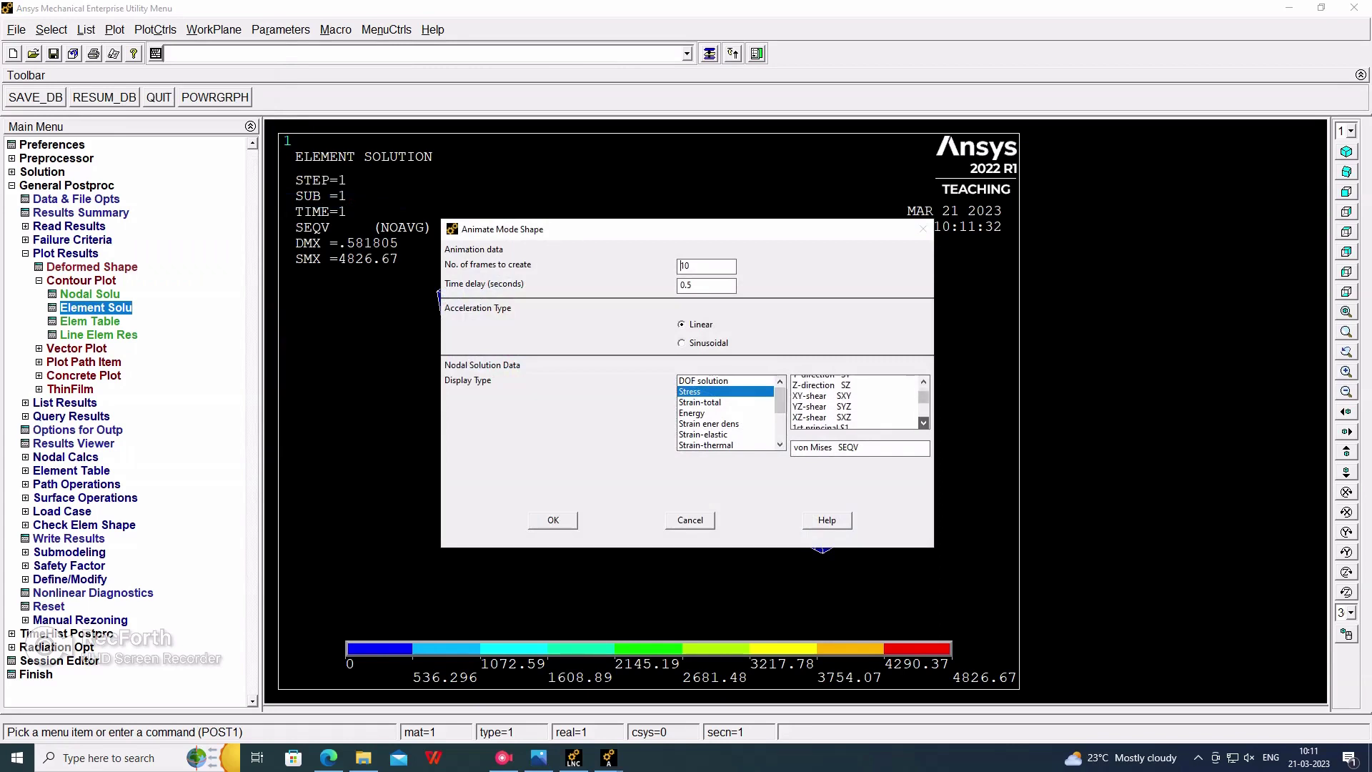
left_click(923, 423)
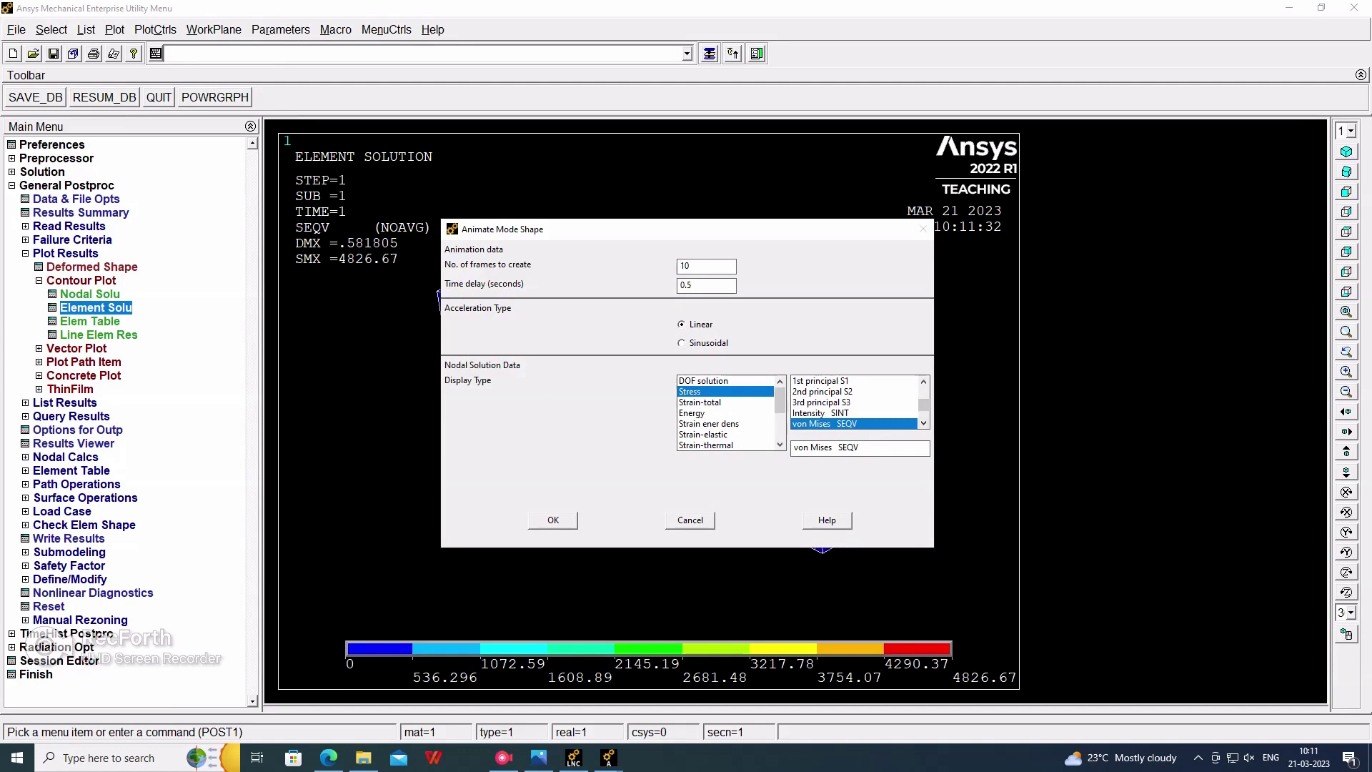
key("Return")
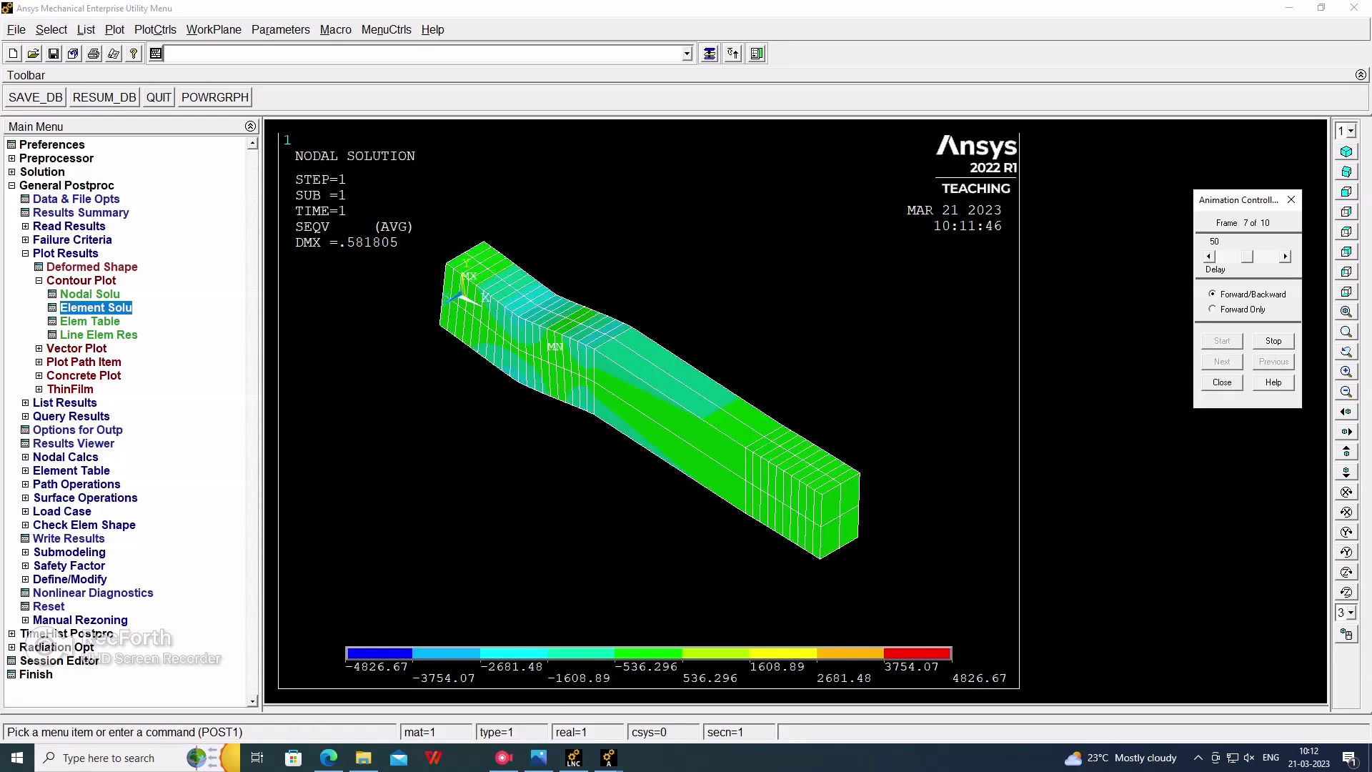
key("Escape")
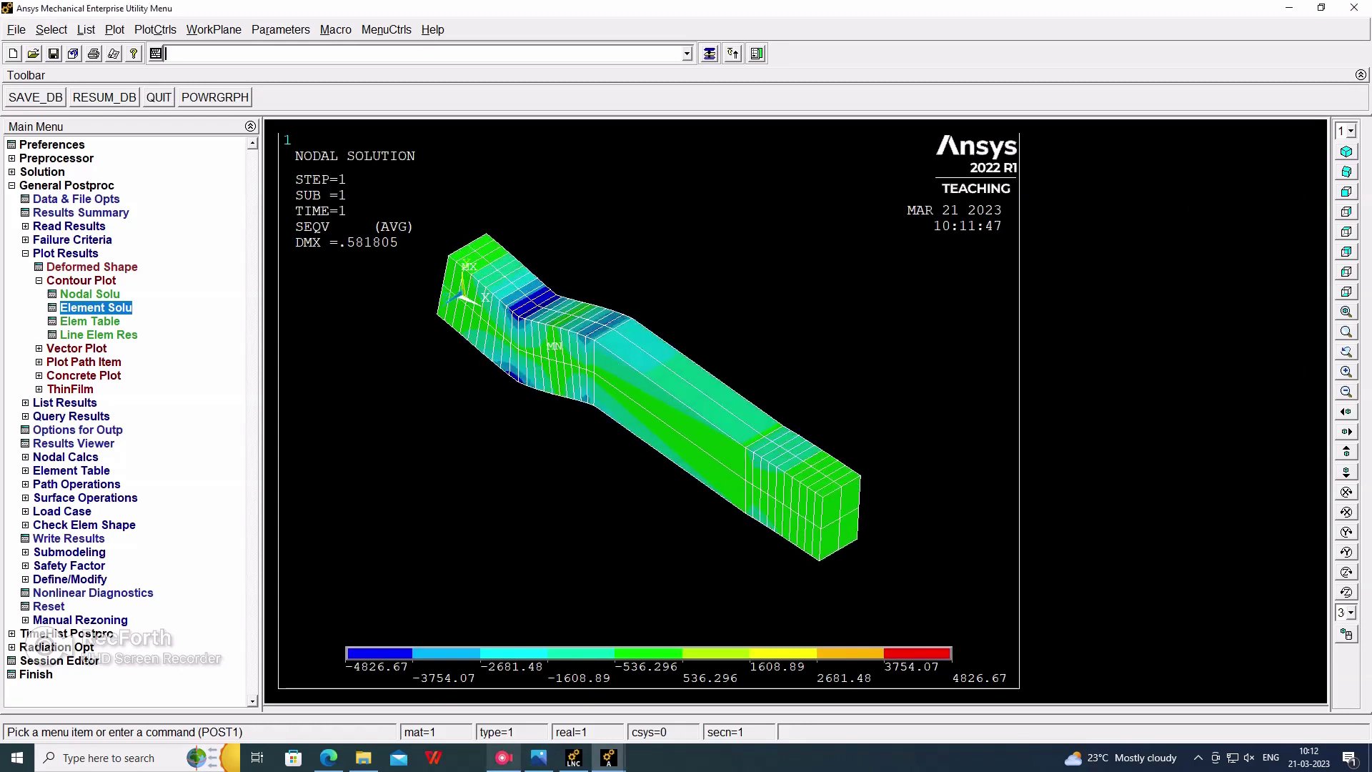
- Switch the graphics display colours to reverse video for the beam's stress plot
mouse_move(504, 758)
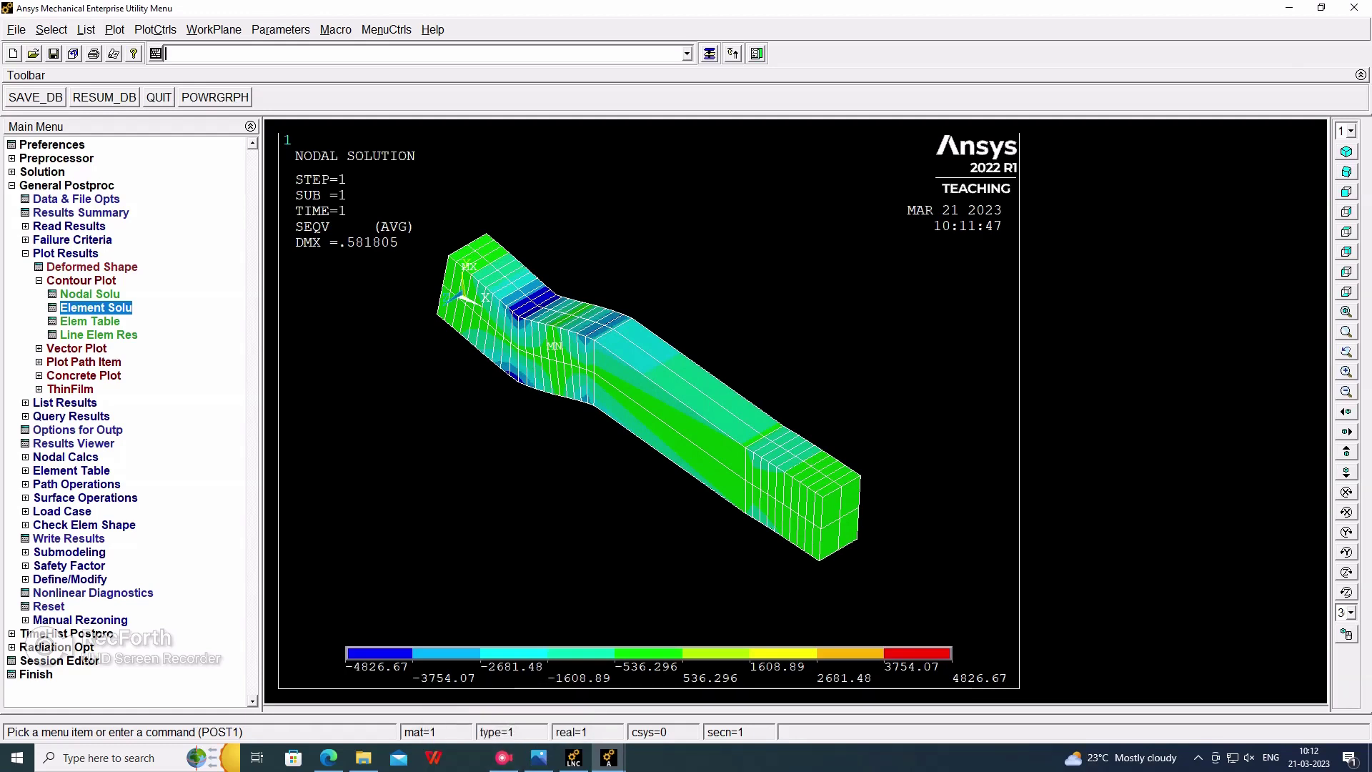
left_click(155, 29)
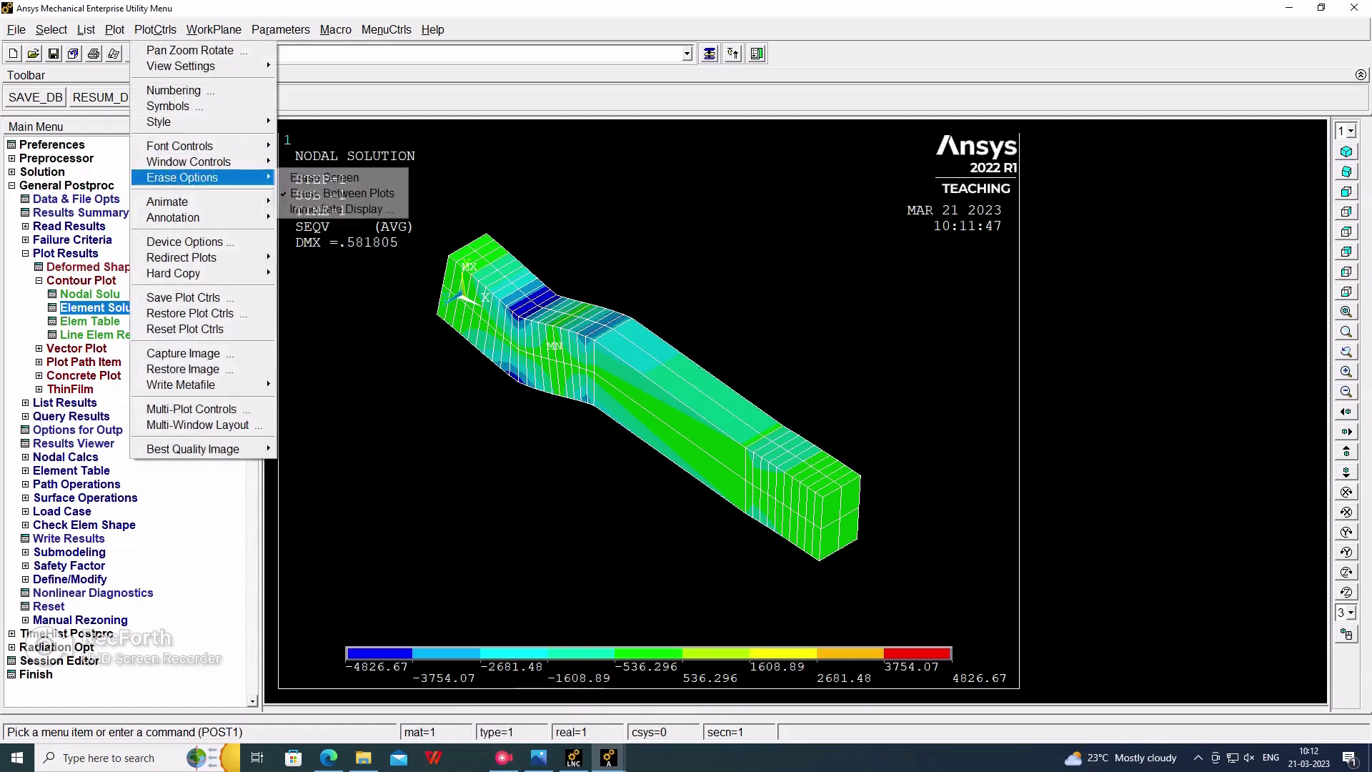
mouse_move(203, 121)
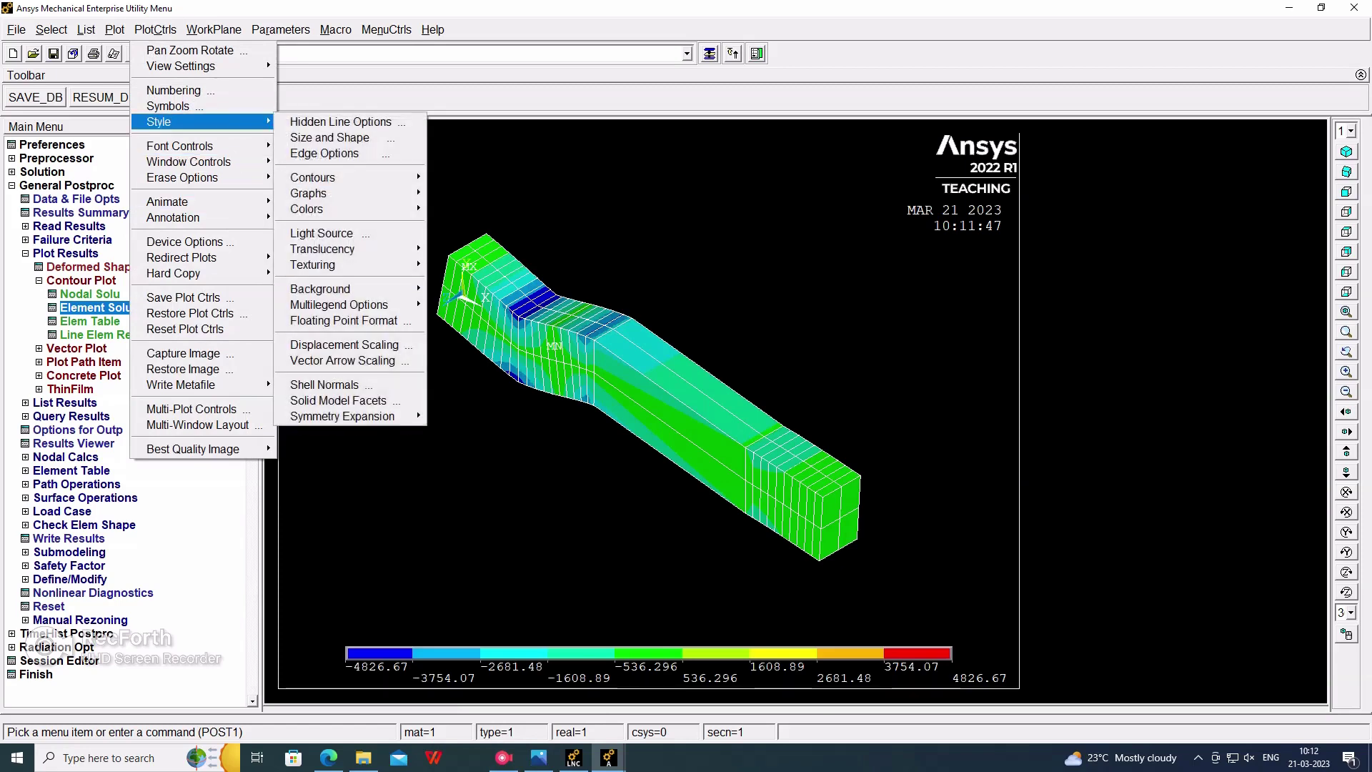
mouse_move(322, 208)
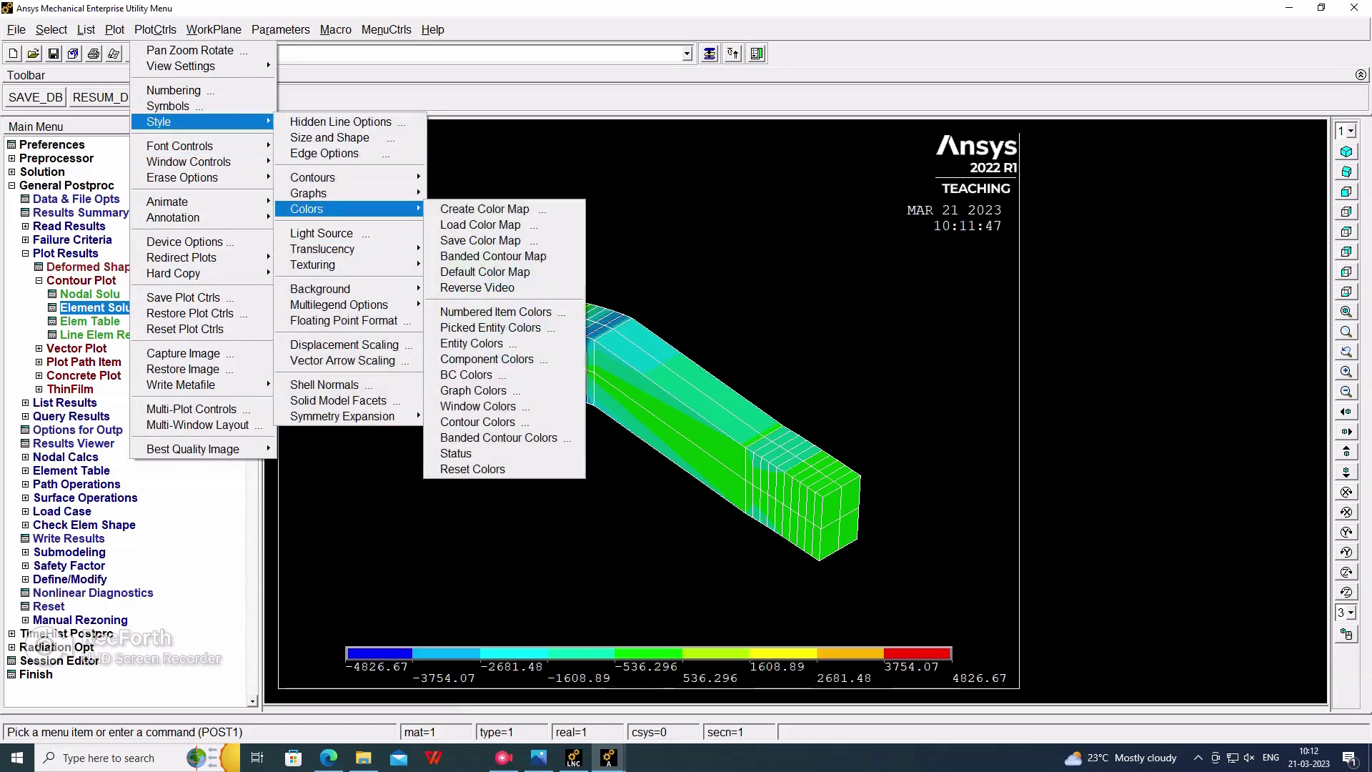
left_click(477, 287)
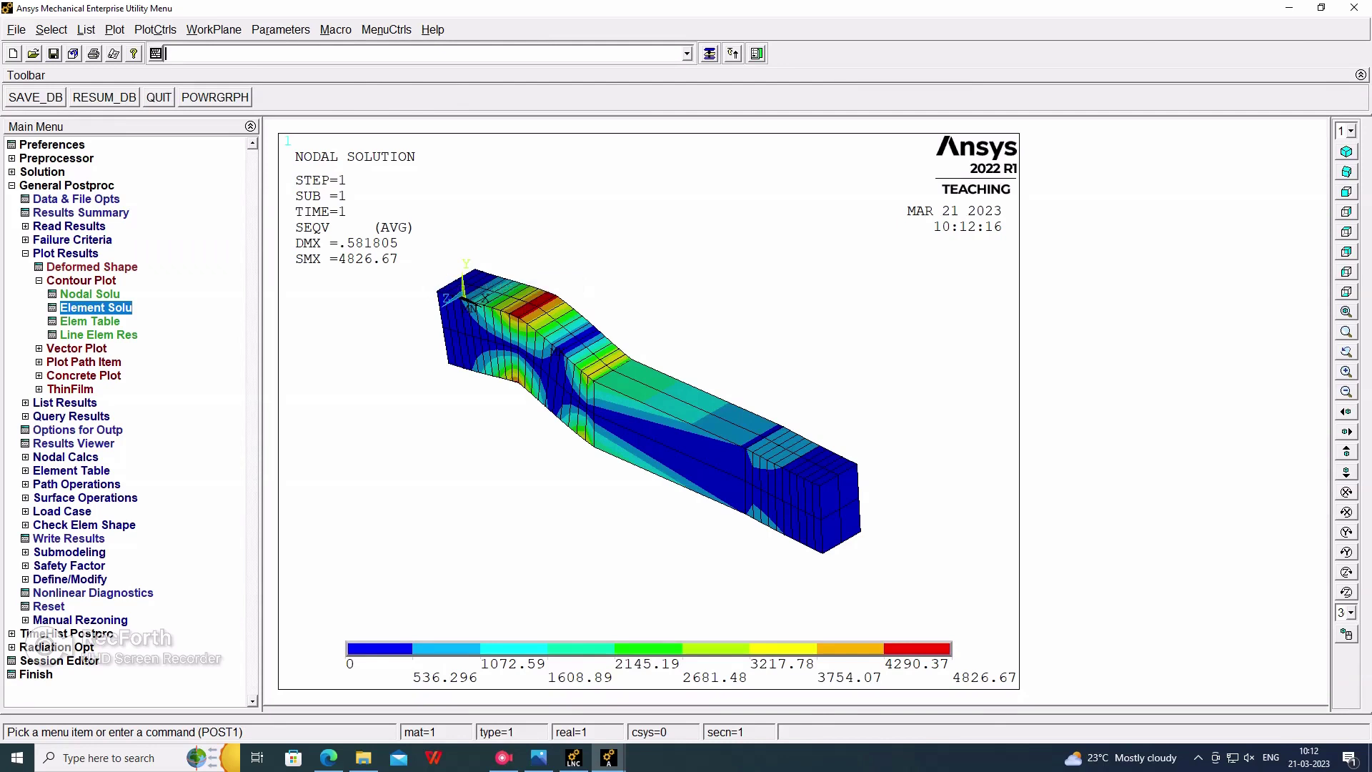
- Animate the beam's mode shape in oblique view with the DOF solution display set to Def + undeformed
left_click(1346, 172)
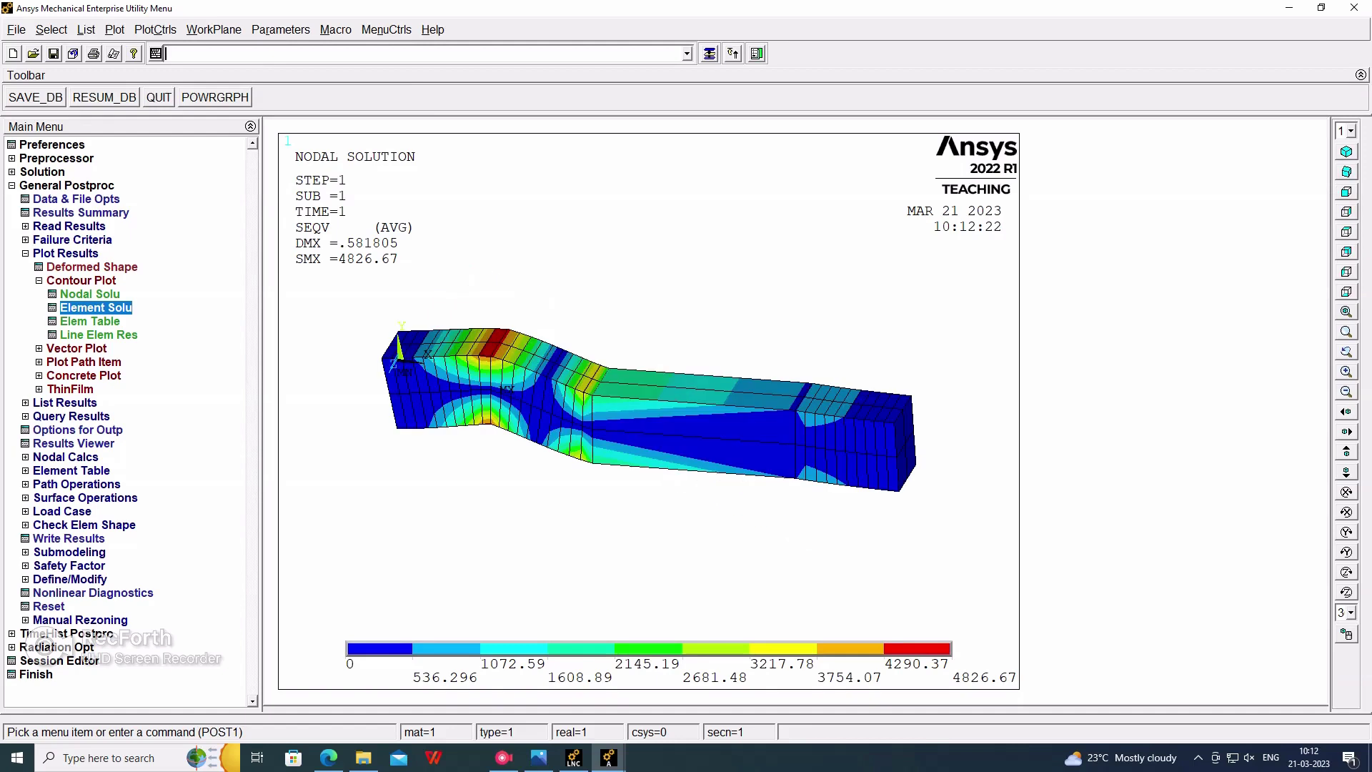
left_click(156, 29)
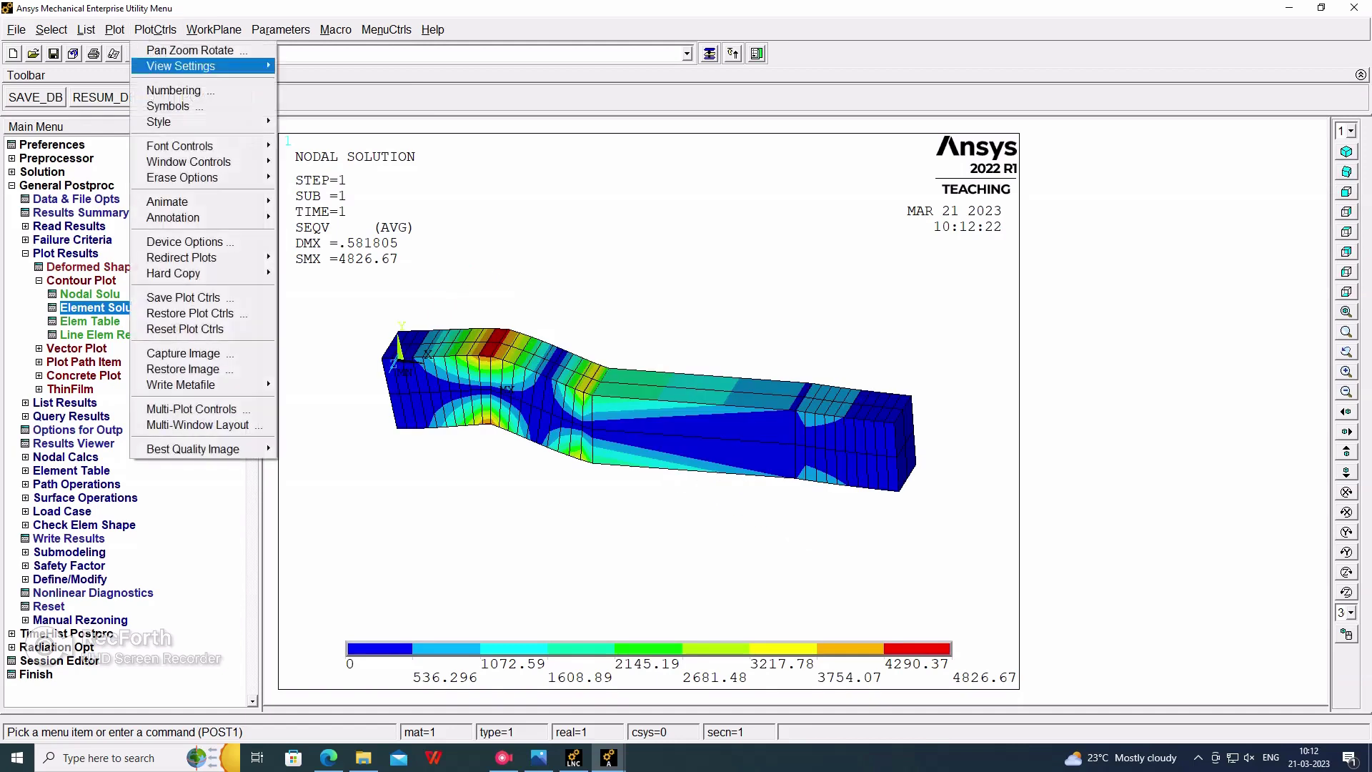
mouse_move(186, 202)
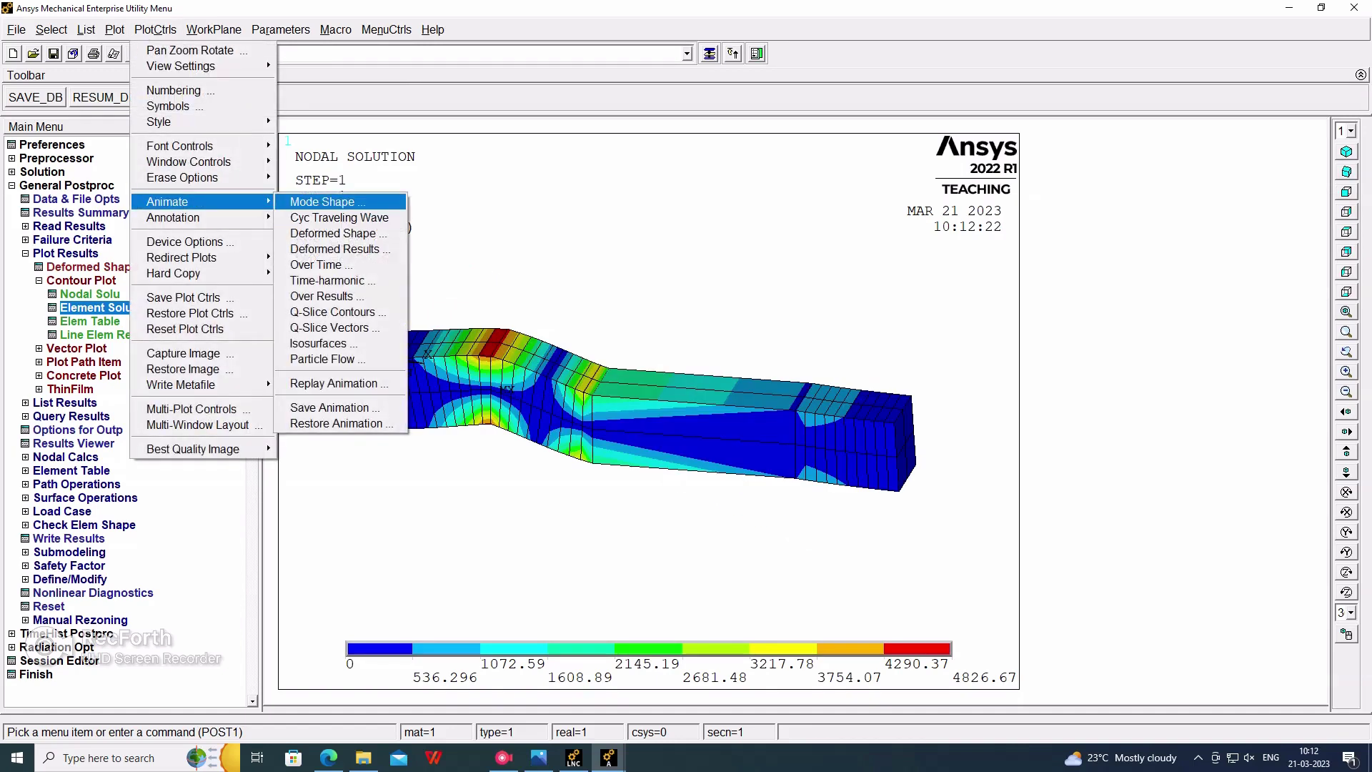
left_click(322, 201)
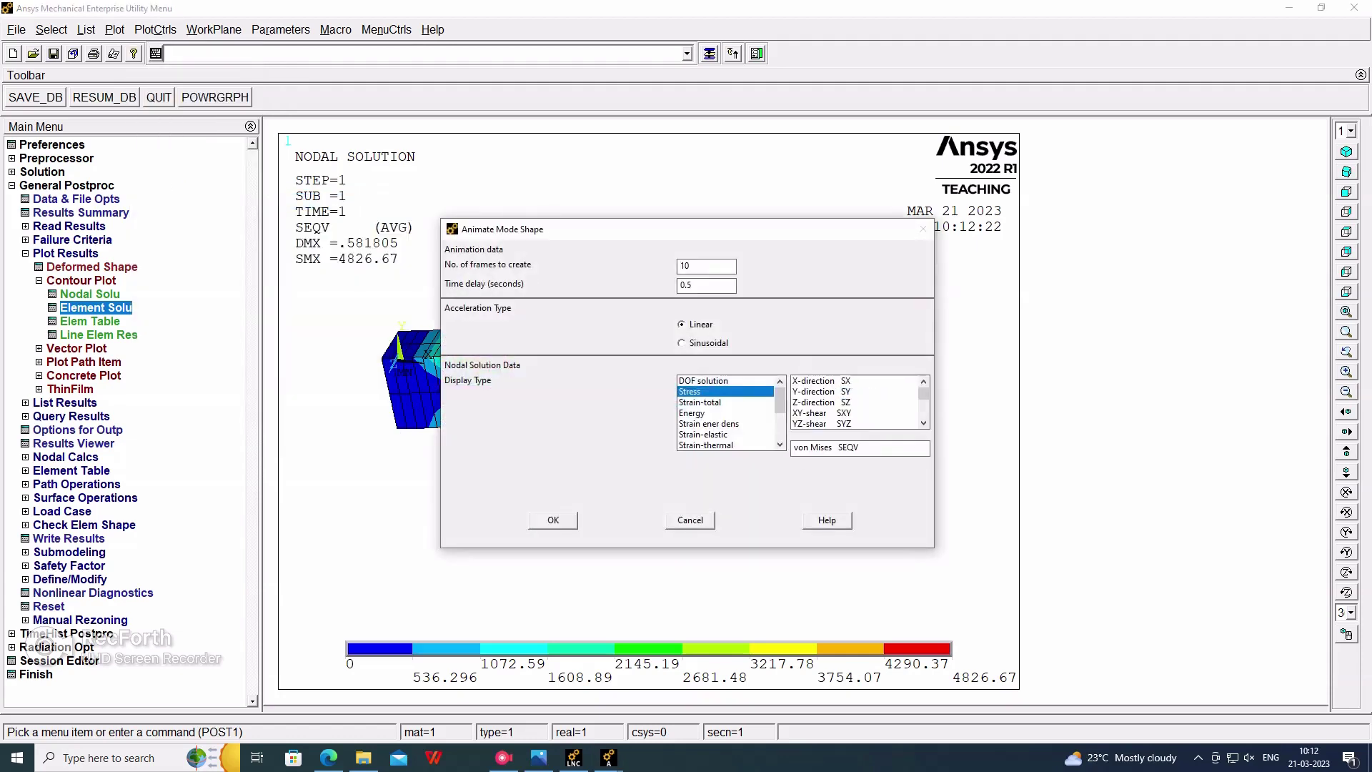
left_click(704, 381)
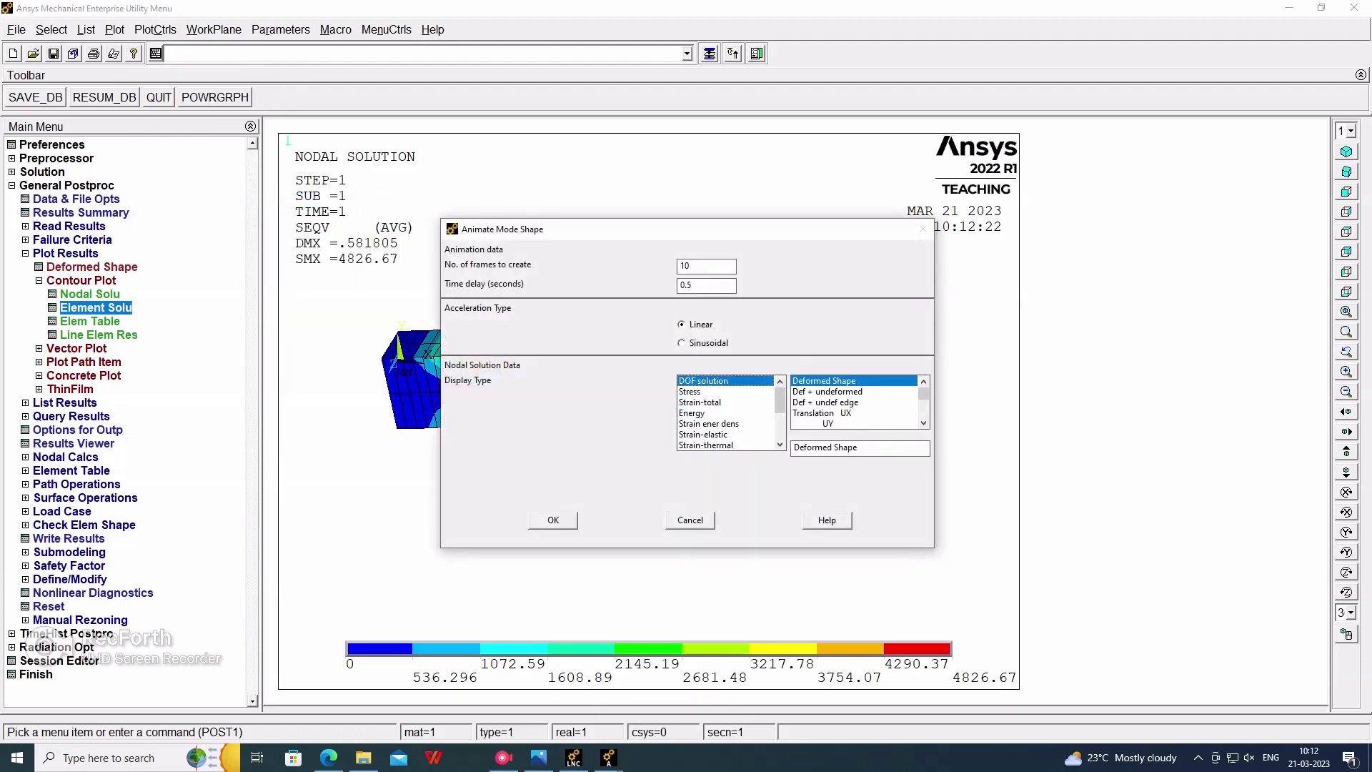
left_click(827, 391)
left_click(553, 519)
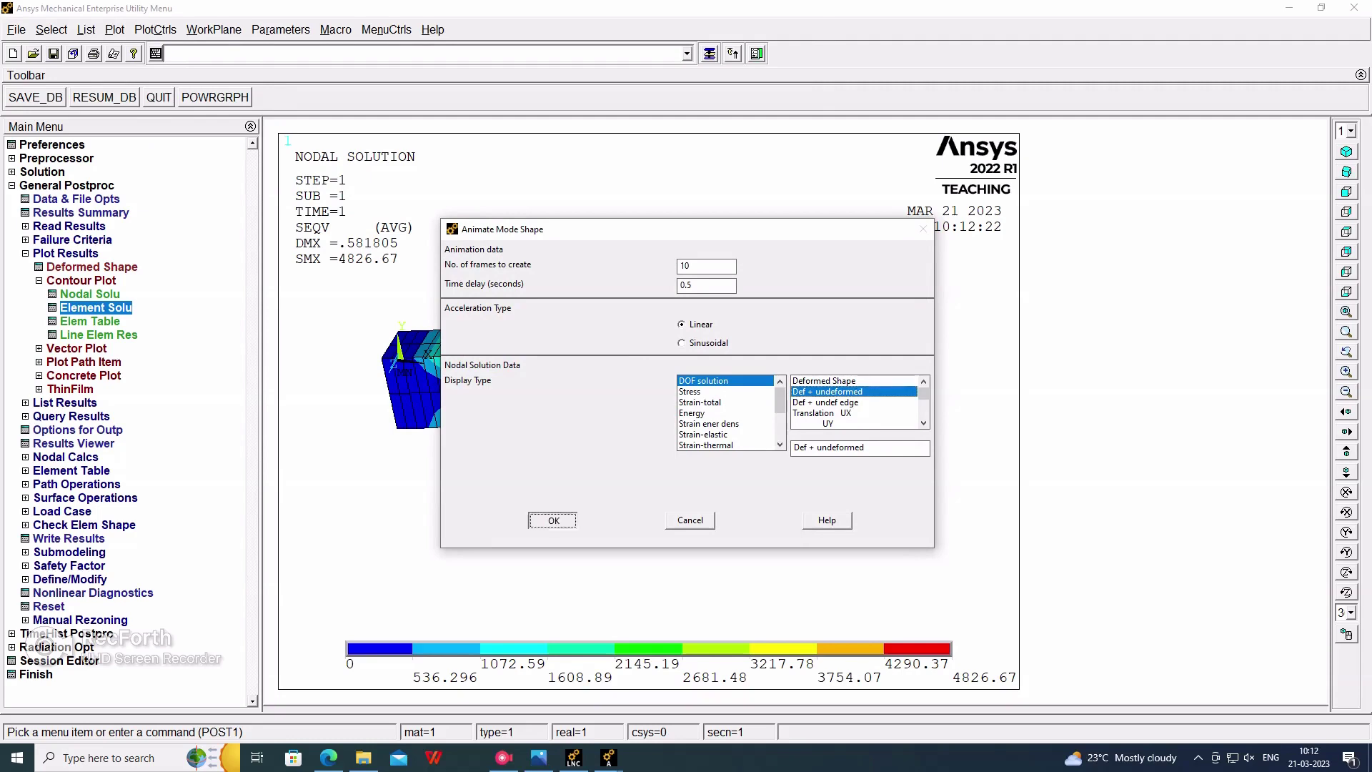